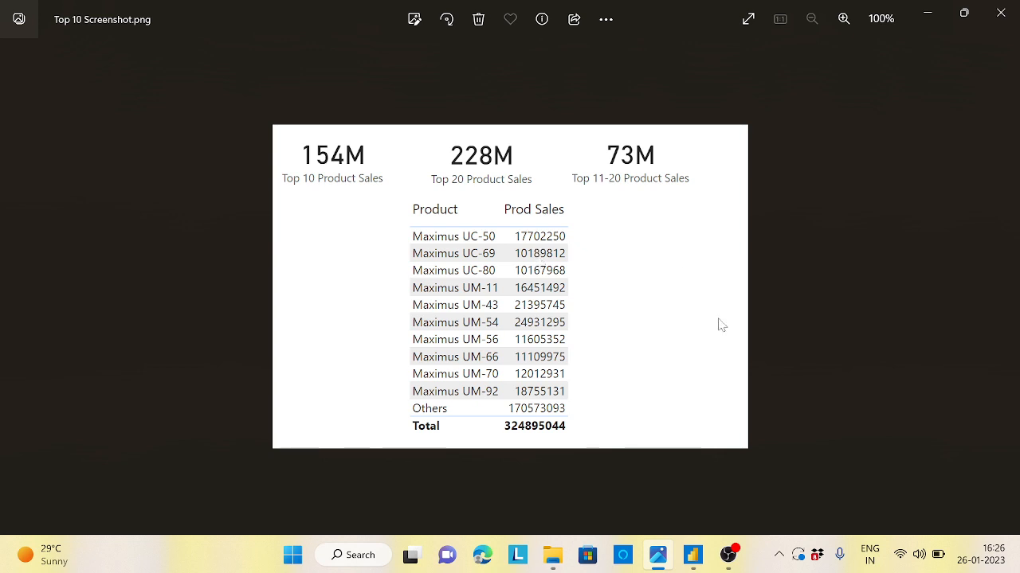
- Switch to Power BI Desktop and examine the Total Sales formula in Key Measures alongside the Top 10 Screenshot.png reference image
click(692, 555)
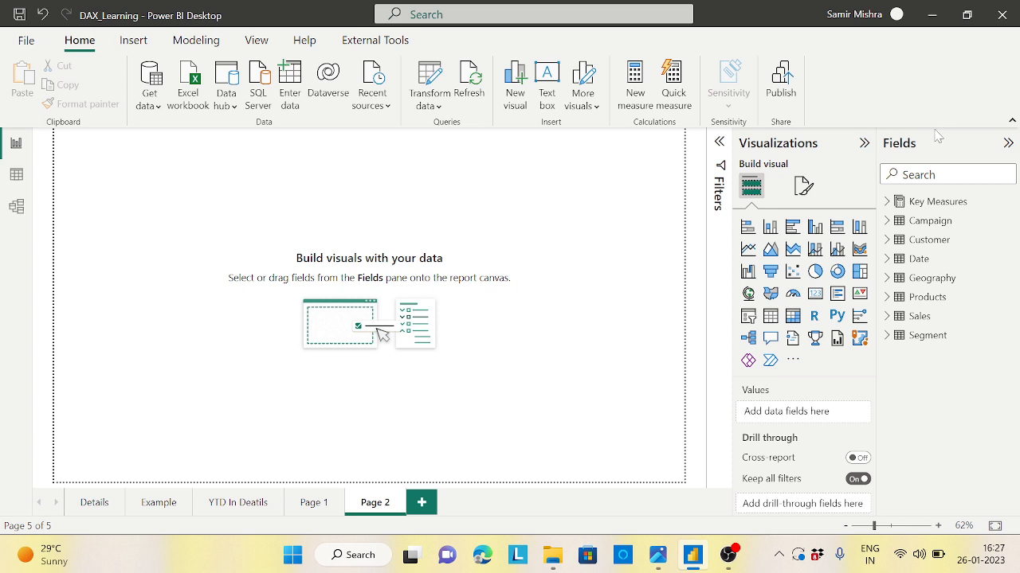
click(890, 205)
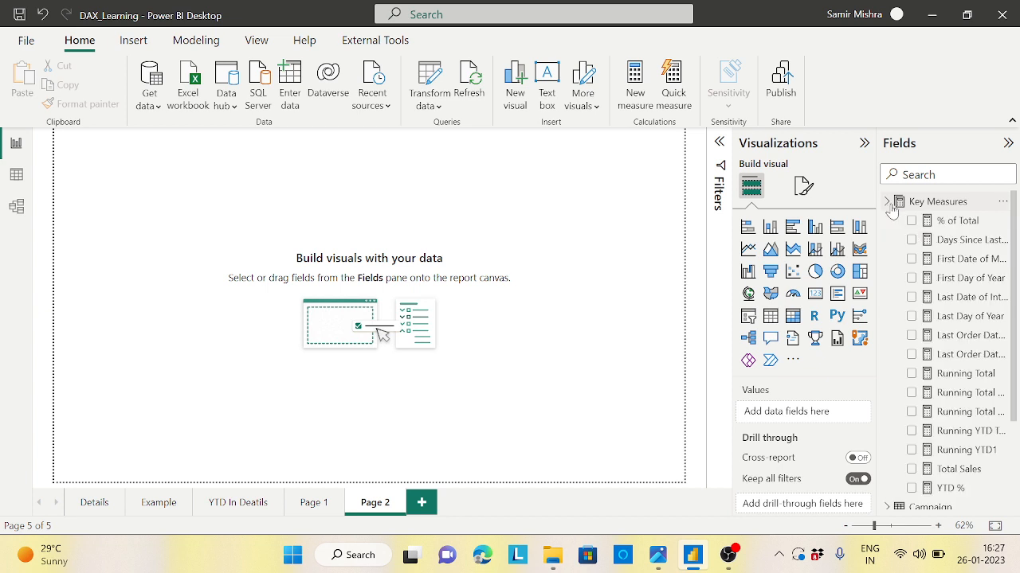
click(959, 469)
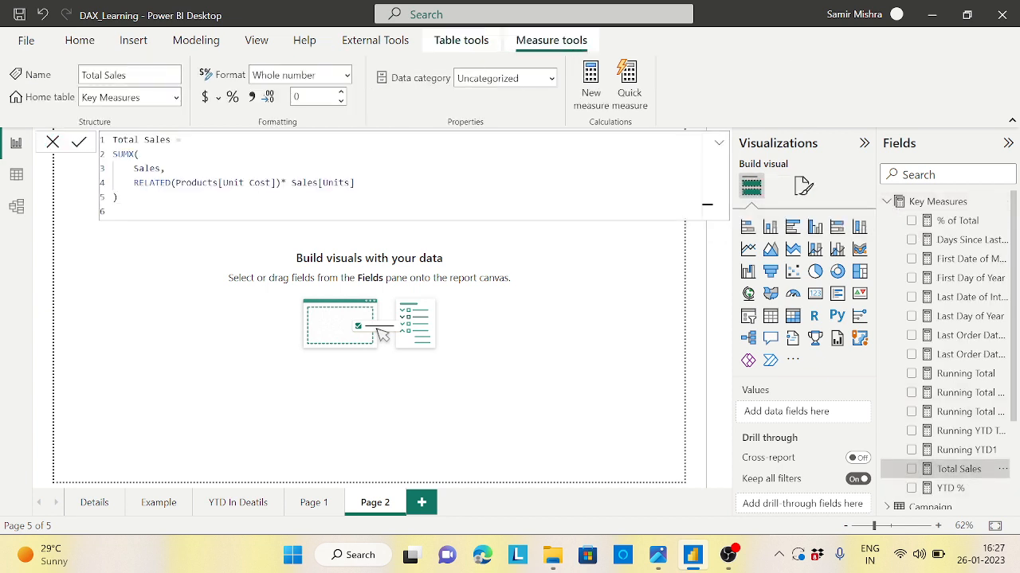
drag(271, 182, 233, 183)
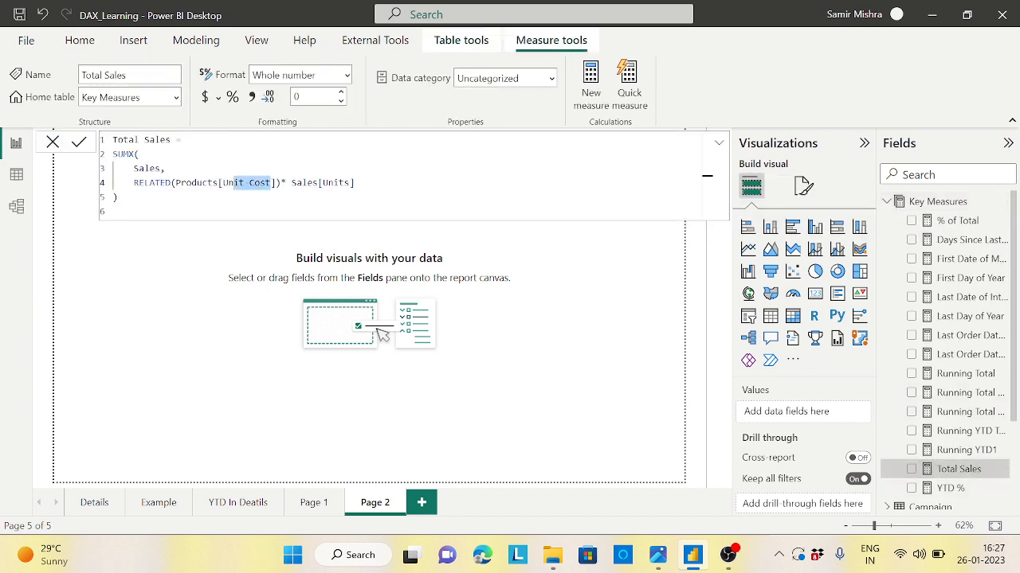
drag(322, 182, 346, 183)
click(706, 177)
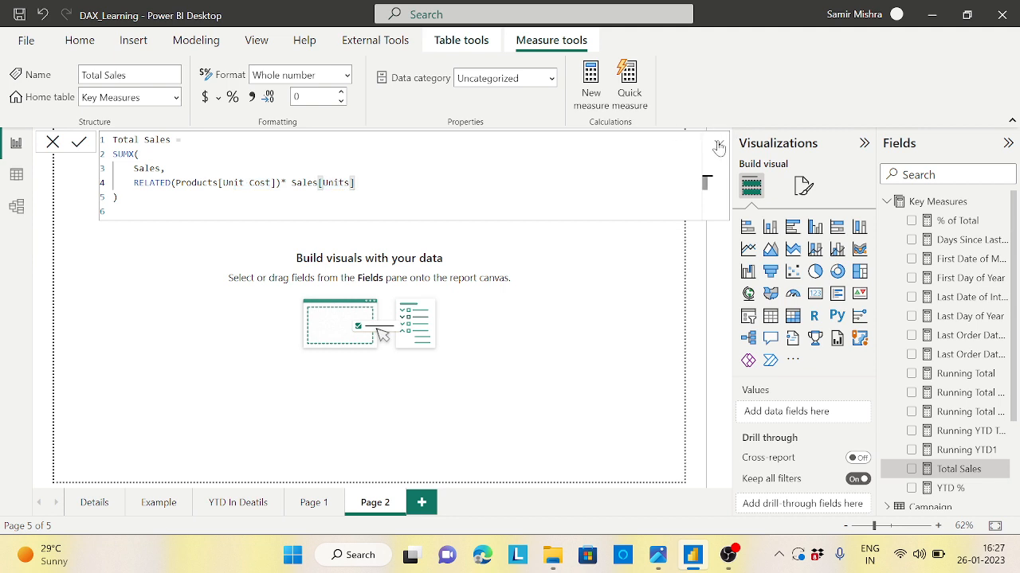
click(720, 142)
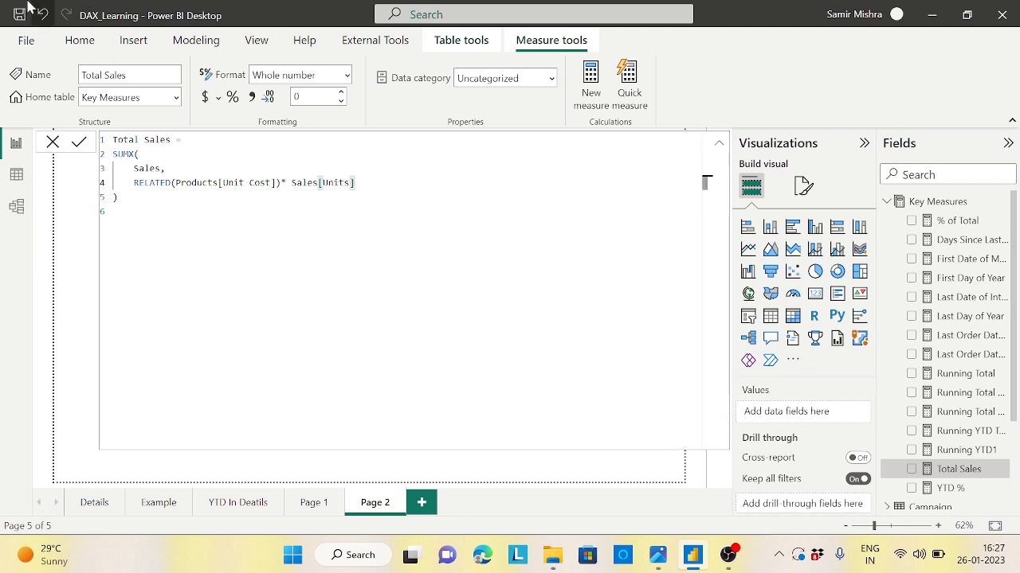
click(719, 142)
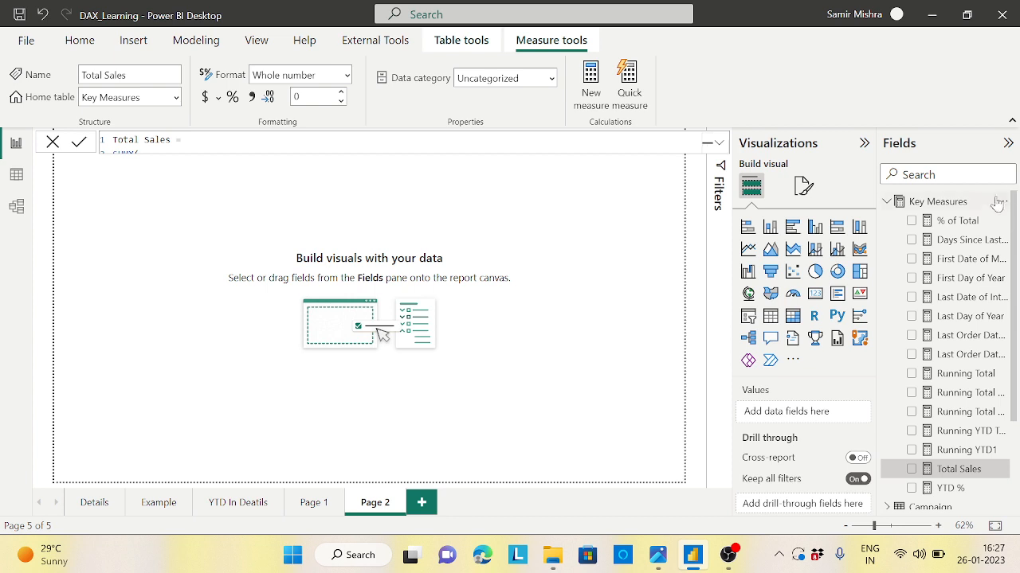
click(657, 556)
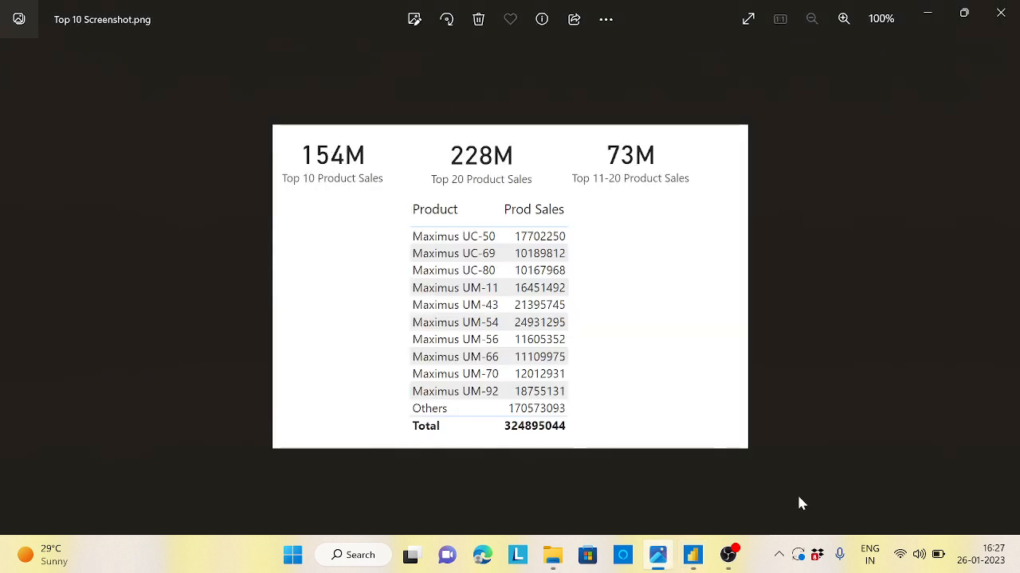
click(692, 563)
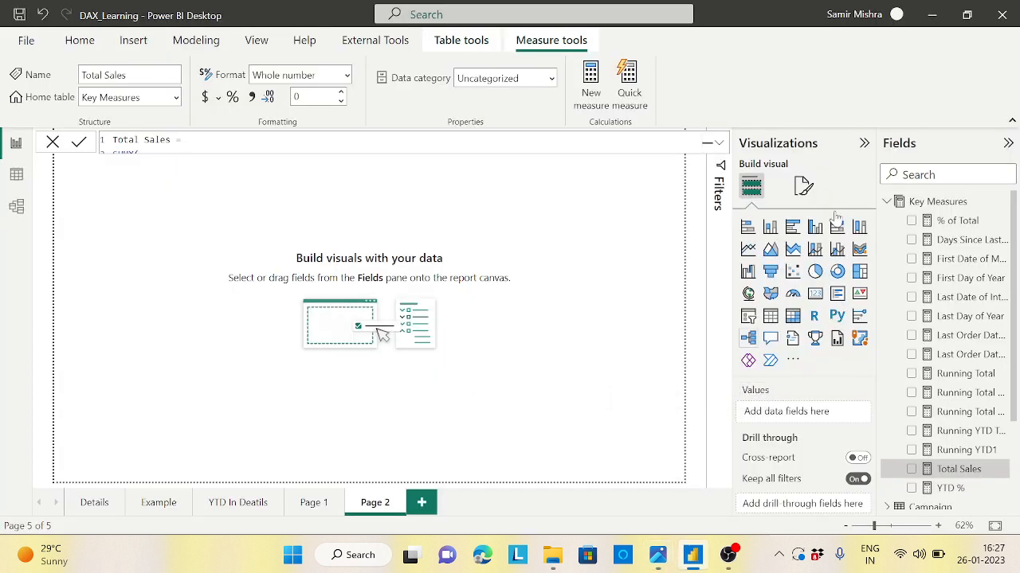
- Create a measure named Top 10 Product Sales in the Key Measures table and open its formula with SUMX(
click(1002, 206)
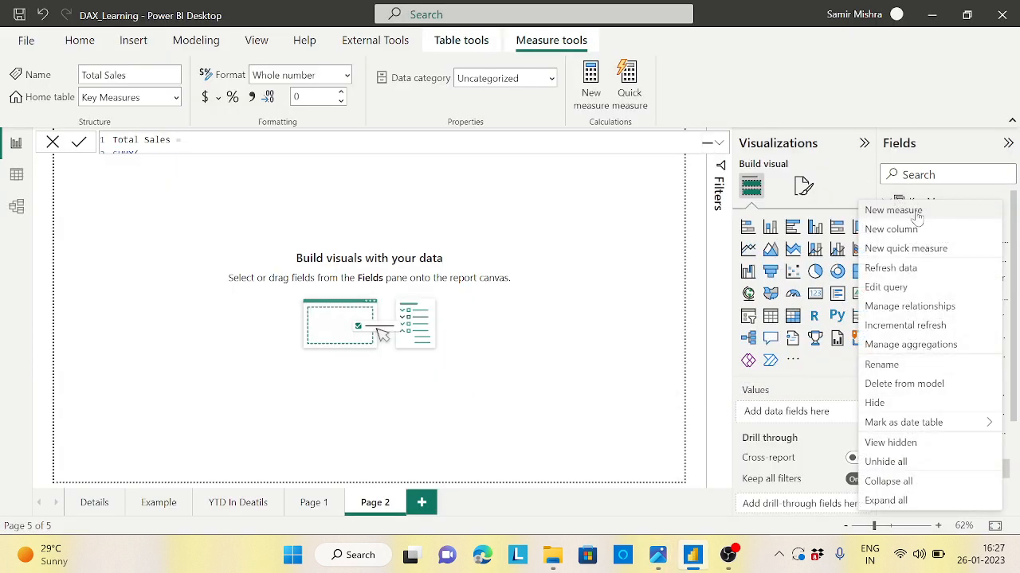
click(884, 210)
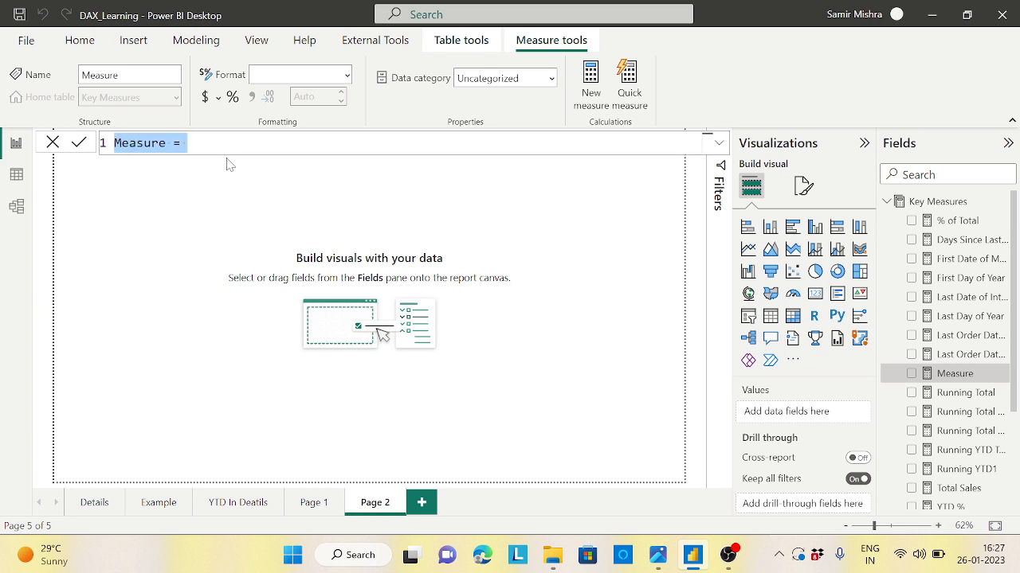
text(Top 10 )
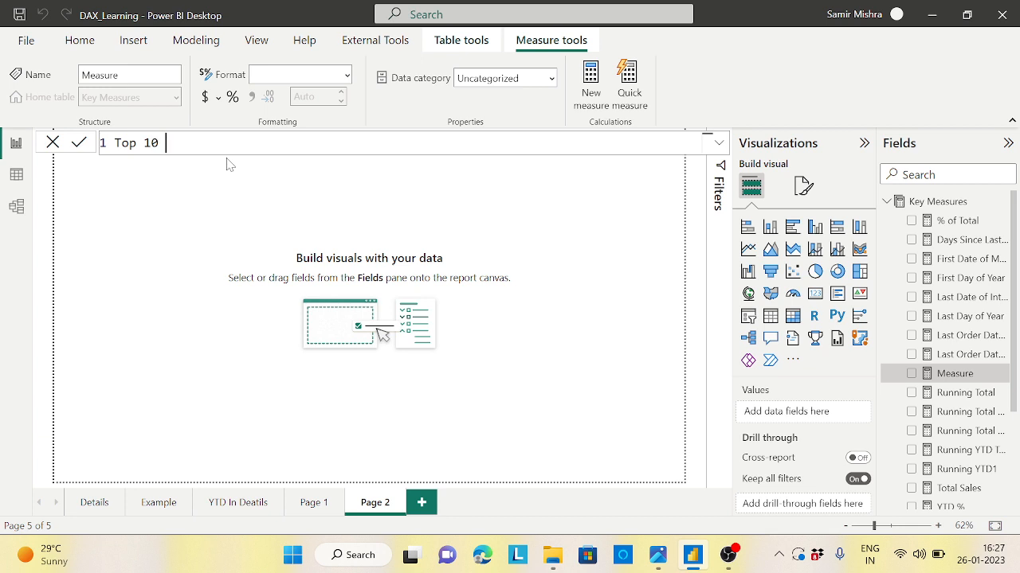
text(Product Sales=)
key(shift+Return)
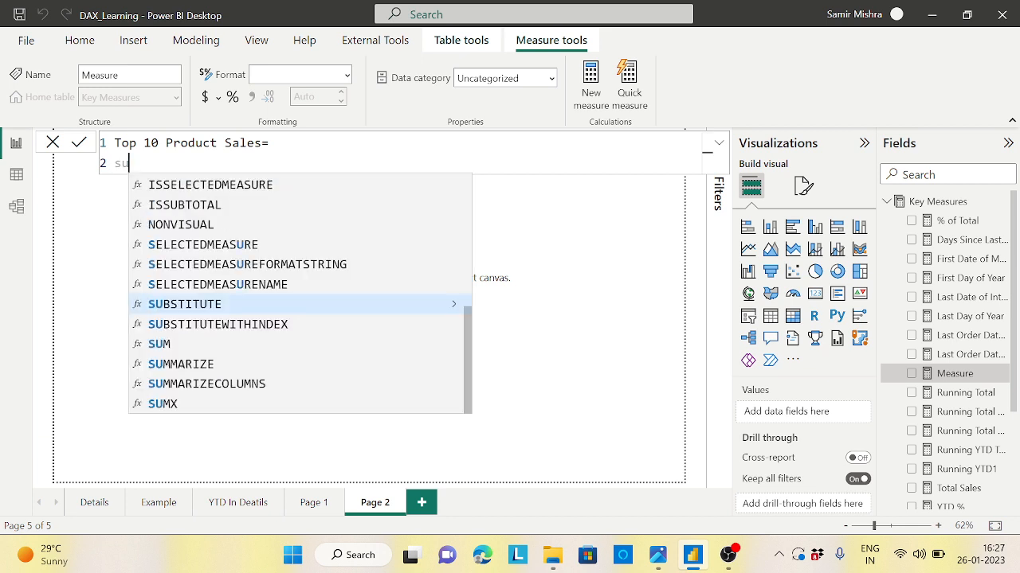
text(SUMX()
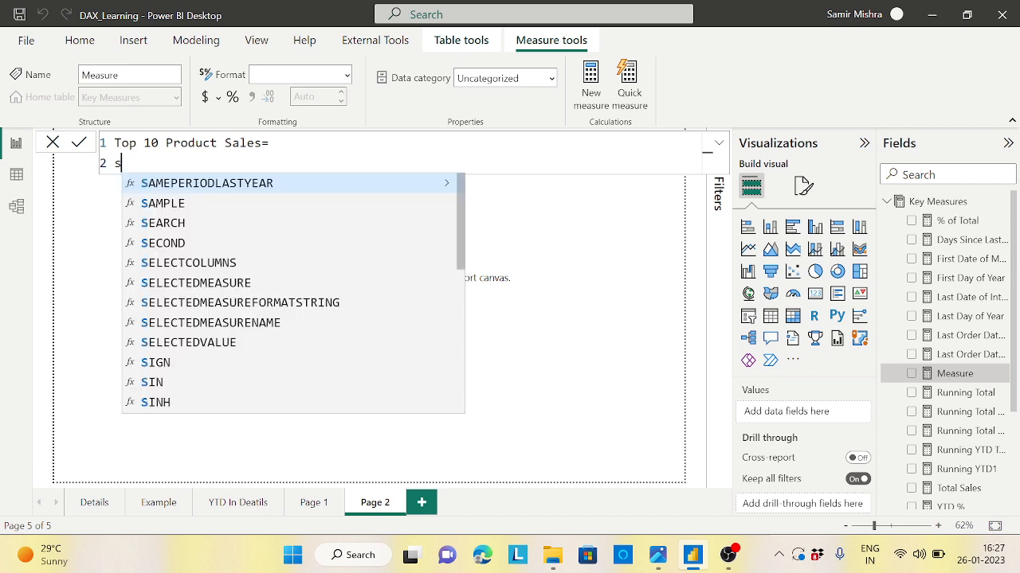
key(shift+Return)
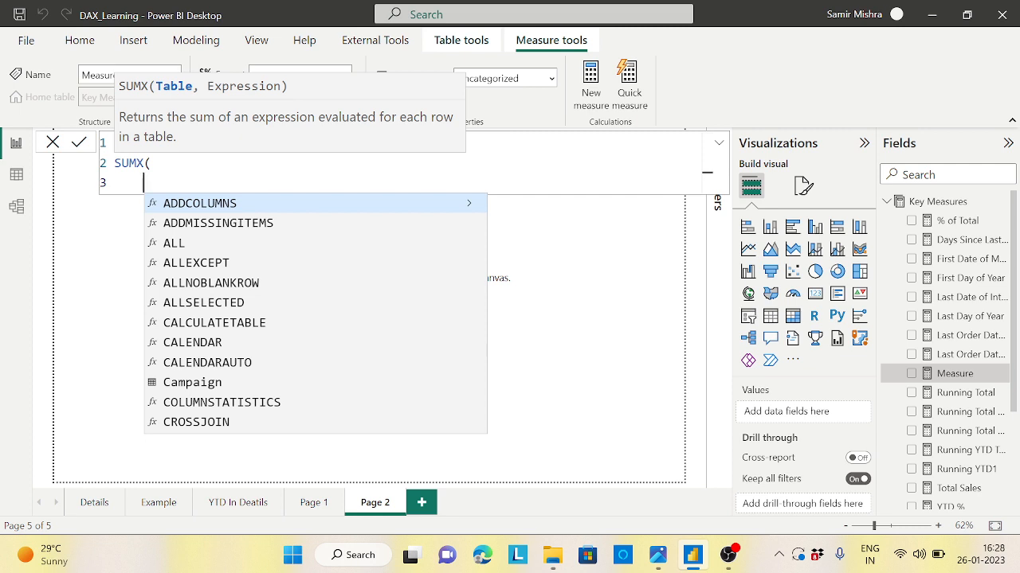
- Enter TOPN as the SUMX table argument, with 10 as the row count and VALUES(Products[Product]) as its table
text(Top)
key(Tab)
key(shift+Return)
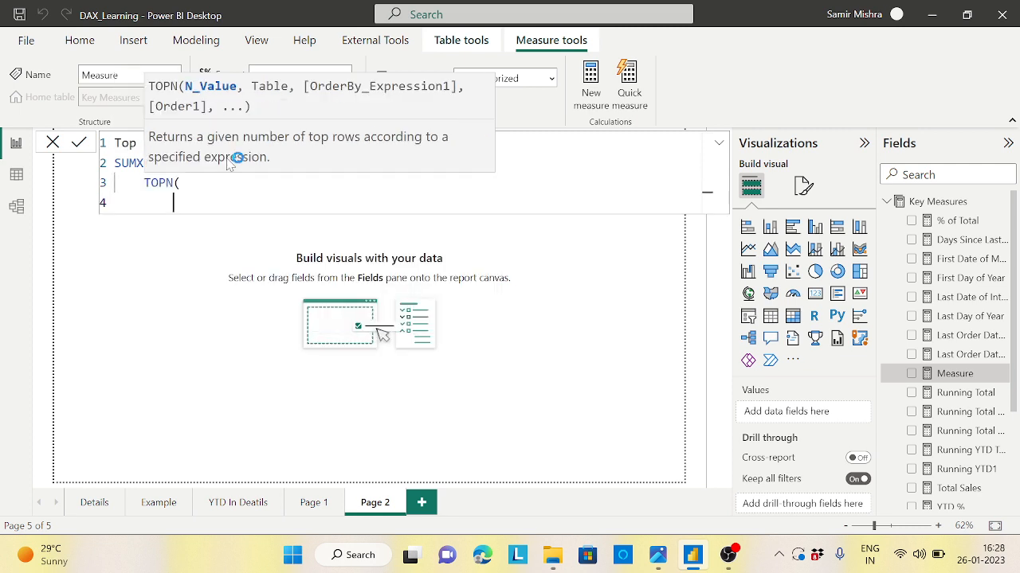
text(10,)
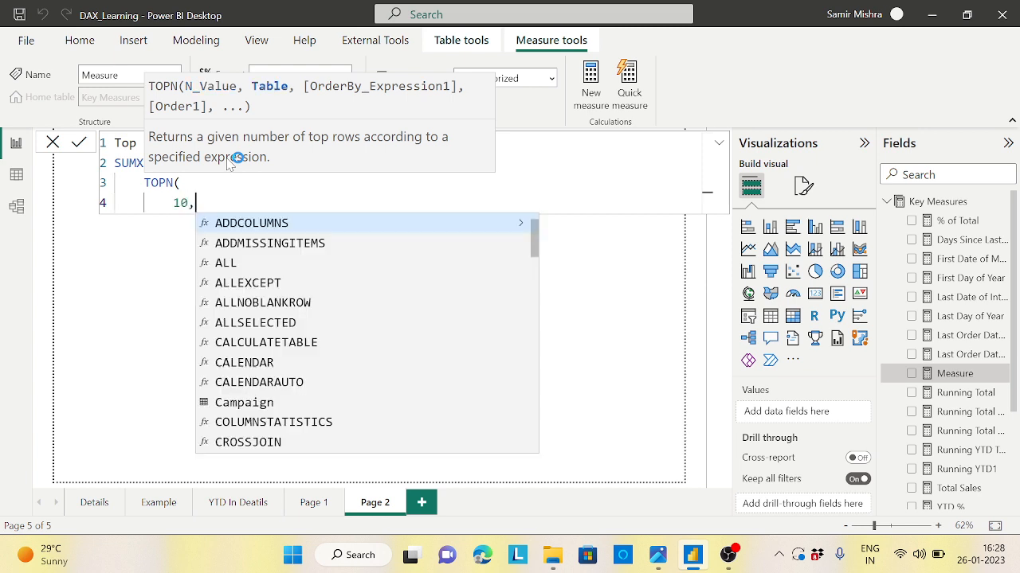
key(shift+Return)
text(values)
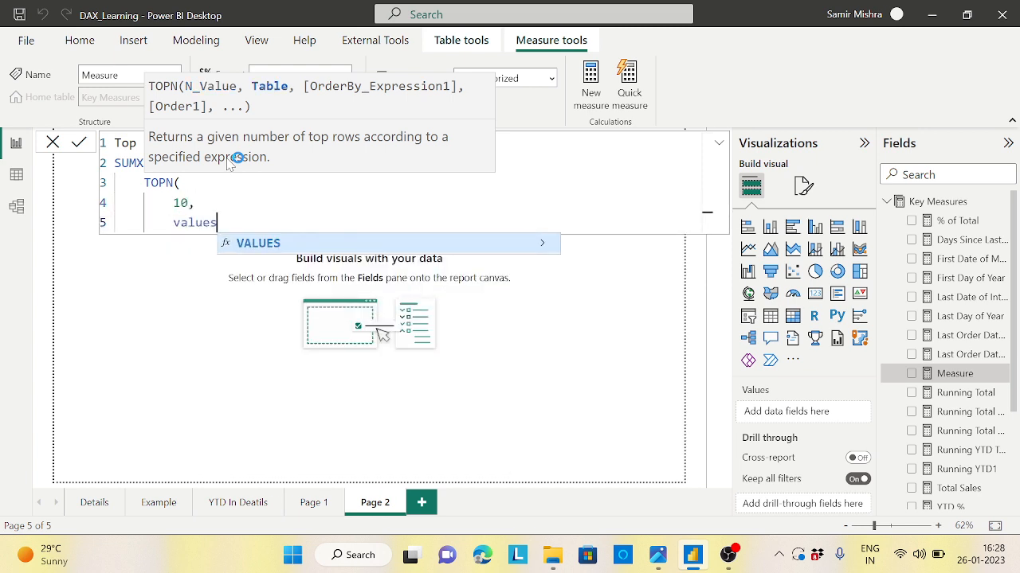
key(Tab)
text(prod)
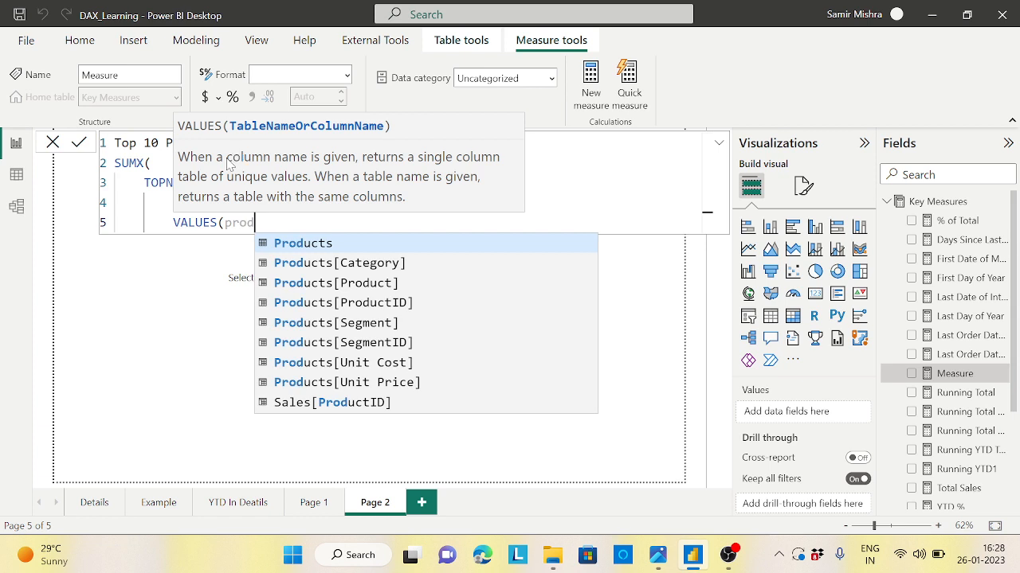
click(356, 283)
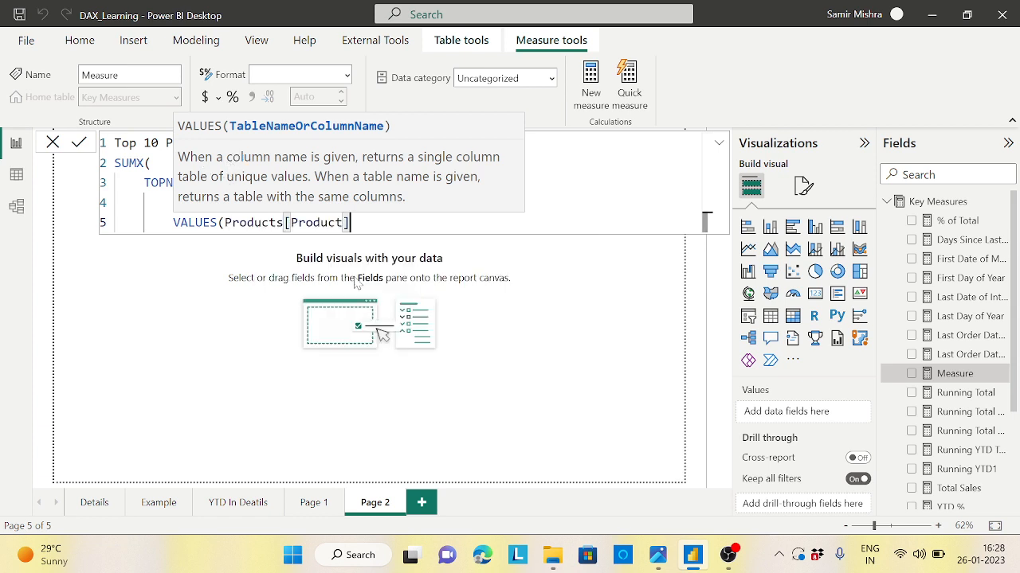
text(),)
key(shift+Return)
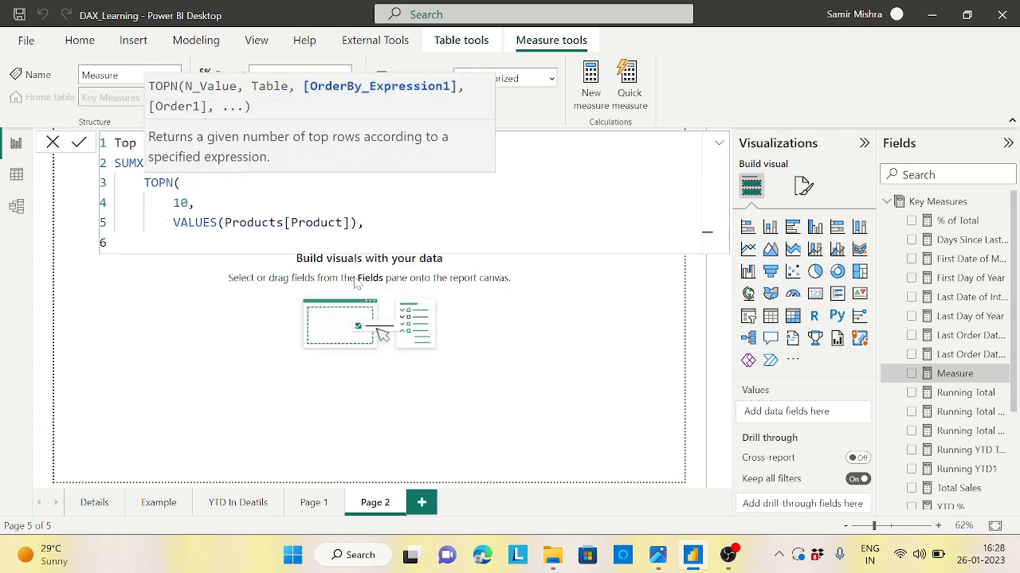
- Set [Total Sales] as the TOPN order-by expression, close the function and highlight the whole TOPN block
text([to)
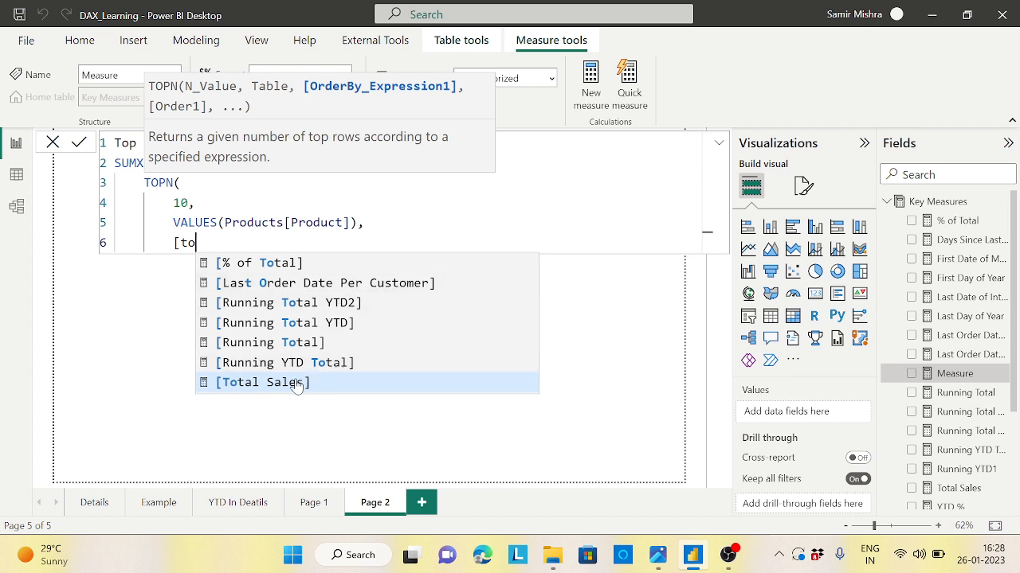
click(296, 383)
key(shift+Return)
text())
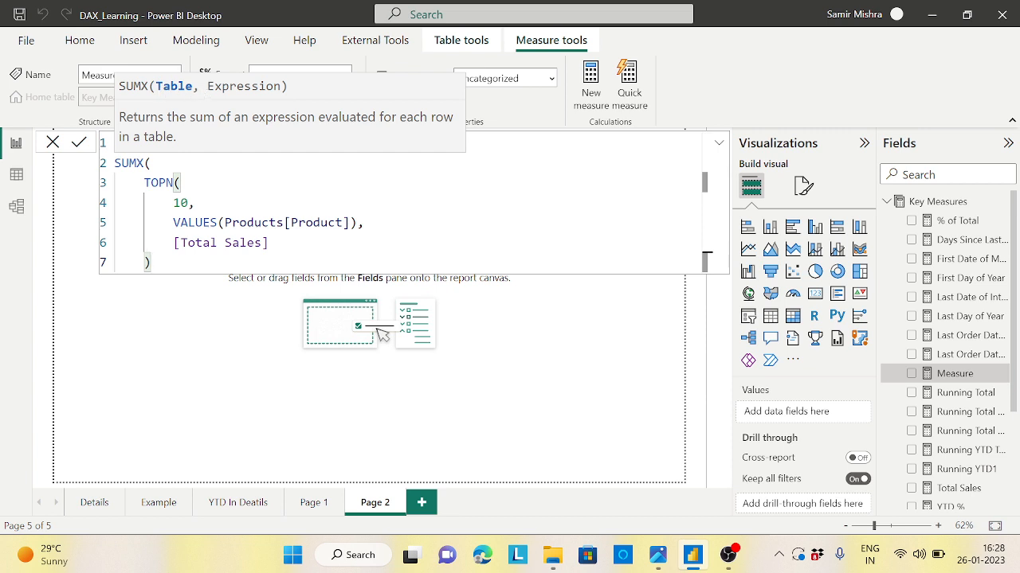
key(shift+Up)
key(shift+Up)
key(shift+Up)
key(shift+Up)
key(shift+Home)
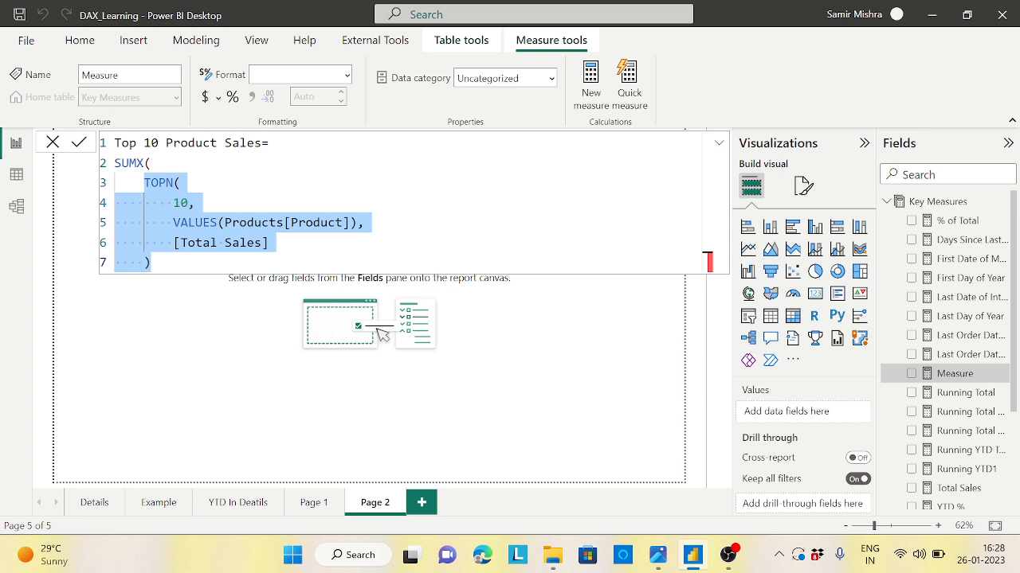
- Add [Total Sales] as the SUMX expression after the TOPN block, close the formula and commit the measure
click(150, 262)
text(,)
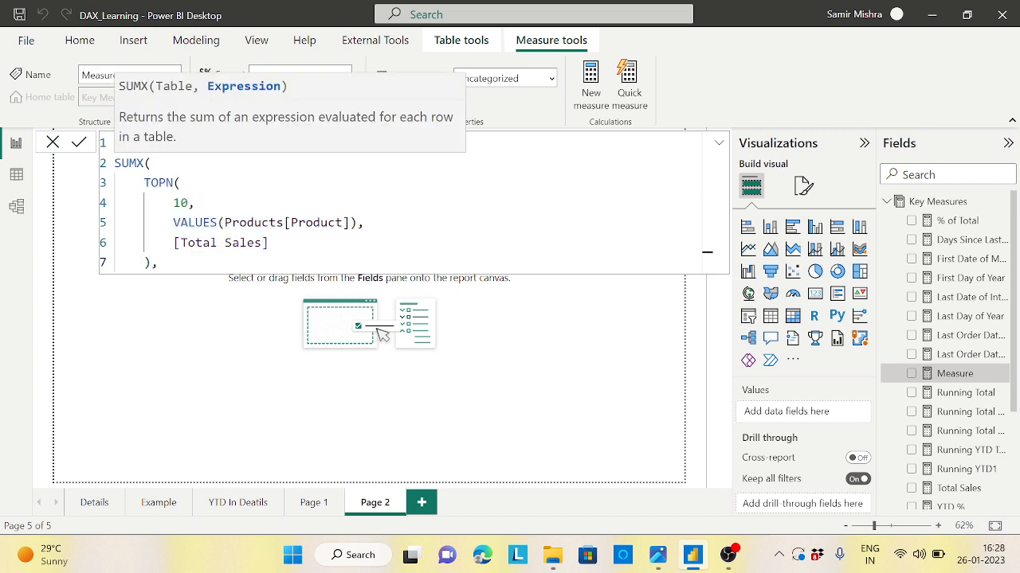
key(Return)
text([to)
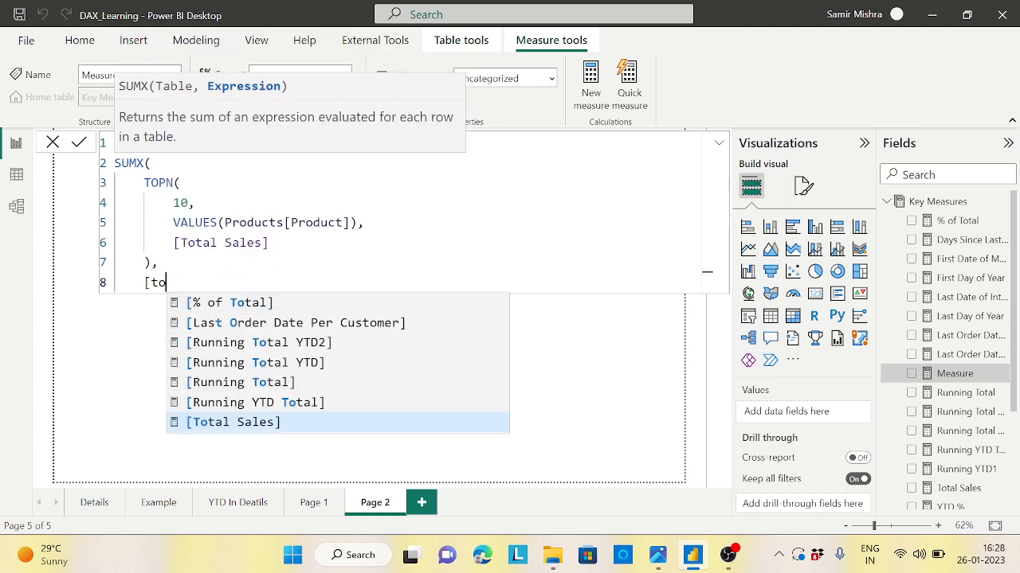
click(227, 422)
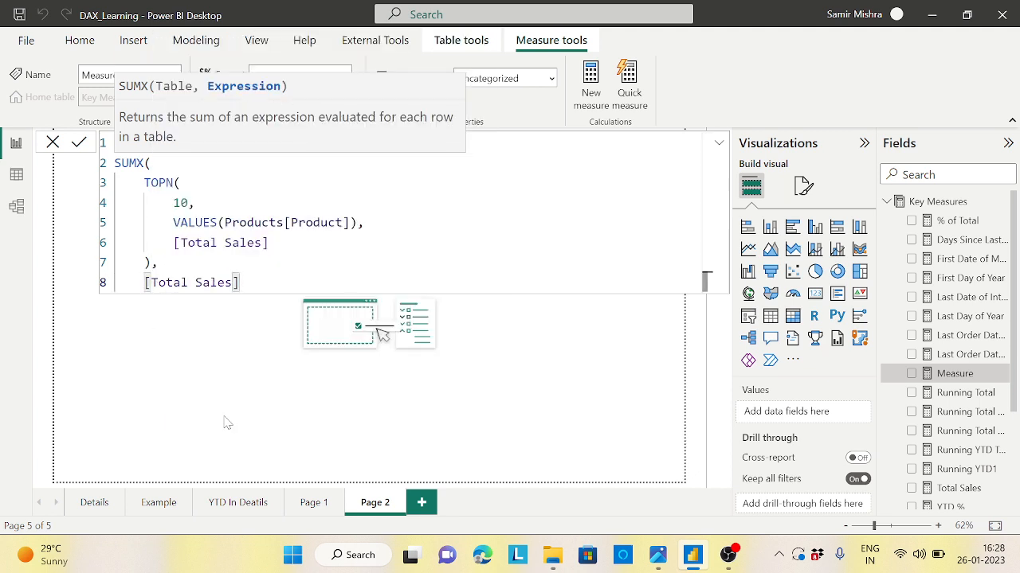
key(shift+Return)
text())
key(Return)
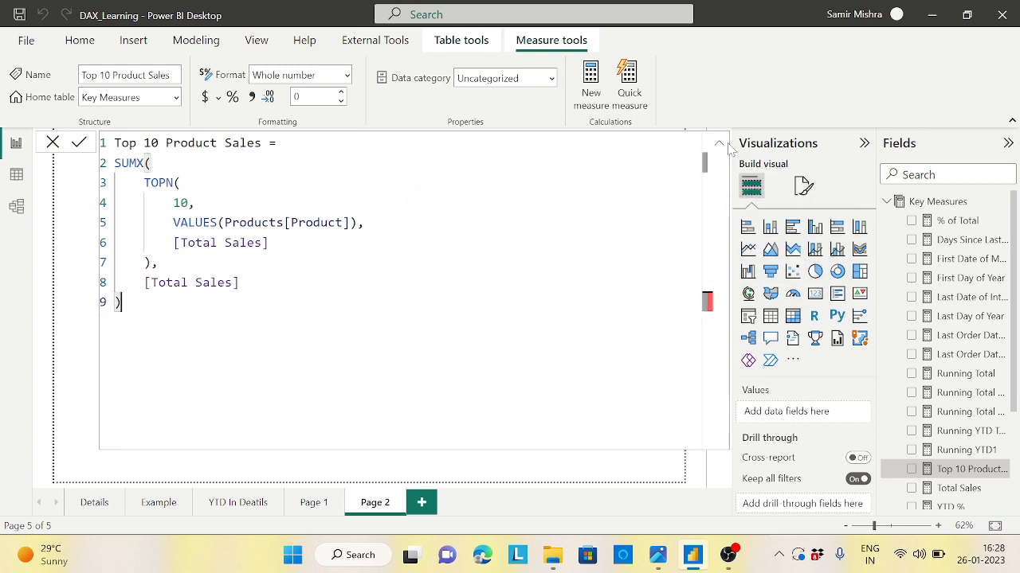
click(720, 145)
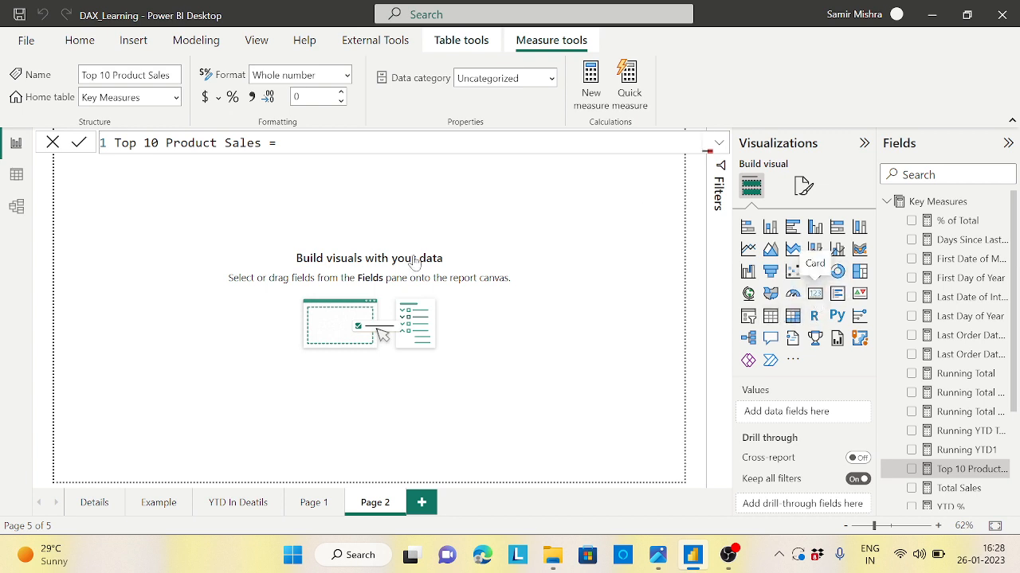
- Add a small card visual near the page's upper-left corner showing the Top 10 Product Sales measure
click(814, 294)
drag(134, 217, 206, 216)
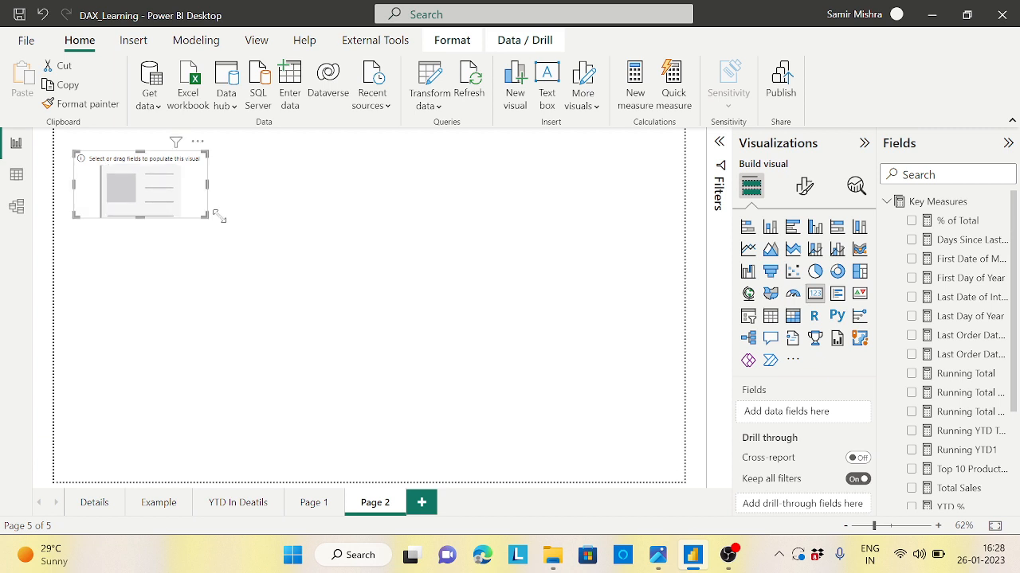
click(912, 470)
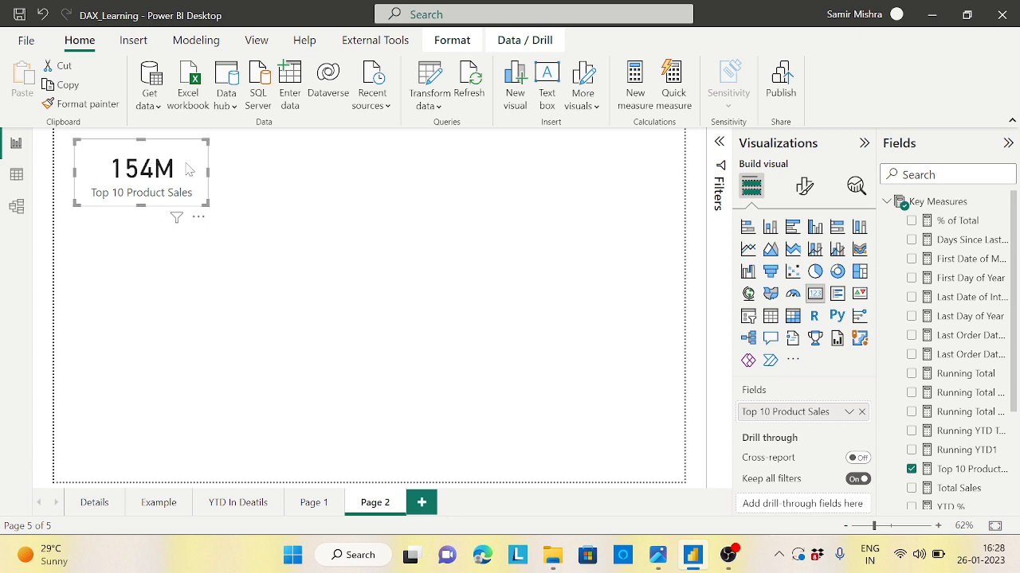
- Reopen the full Top 10 Product Sales formula and check the reference screenshot before returning to Power BI Desktop
click(965, 470)
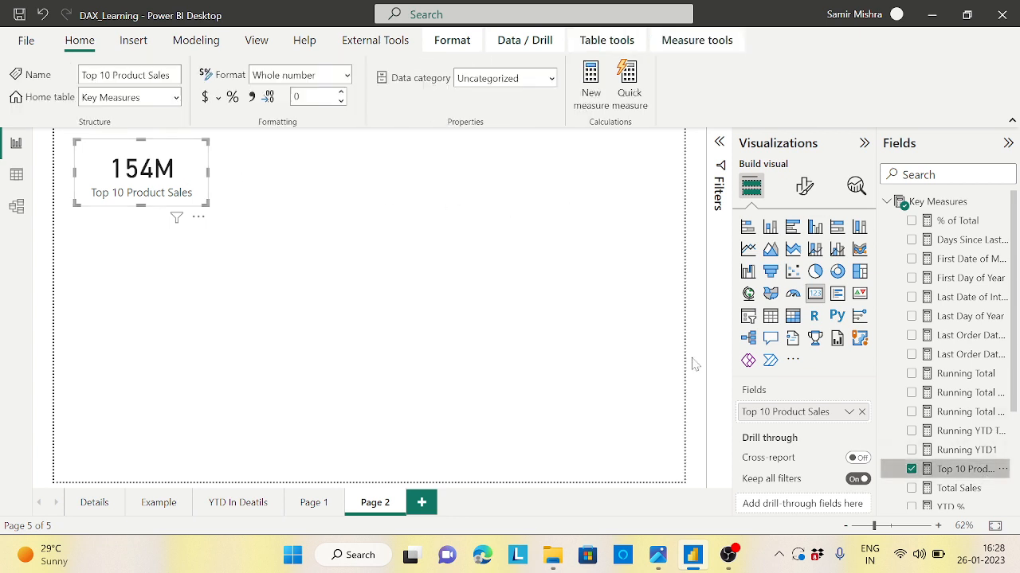
click(719, 145)
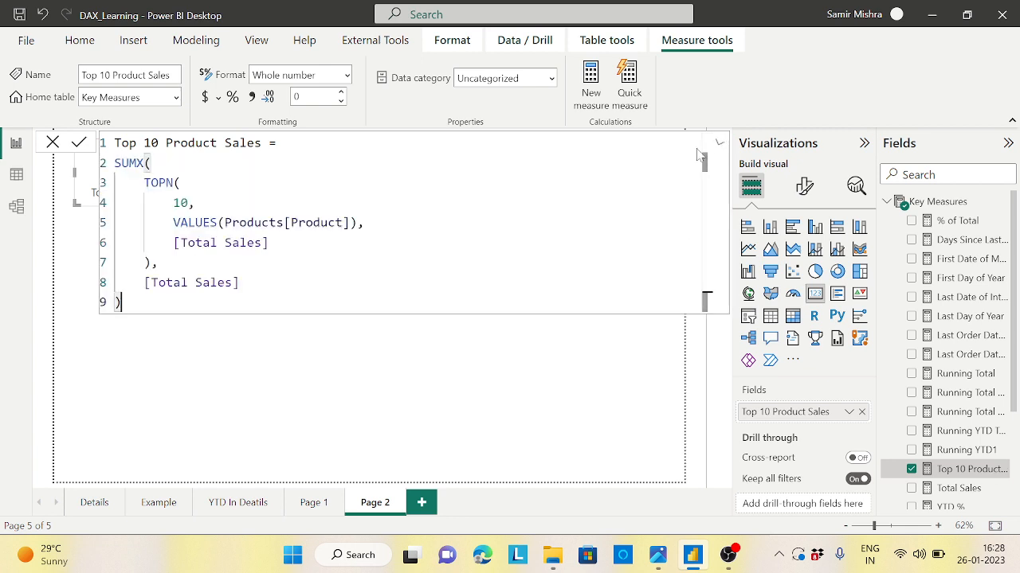
click(658, 555)
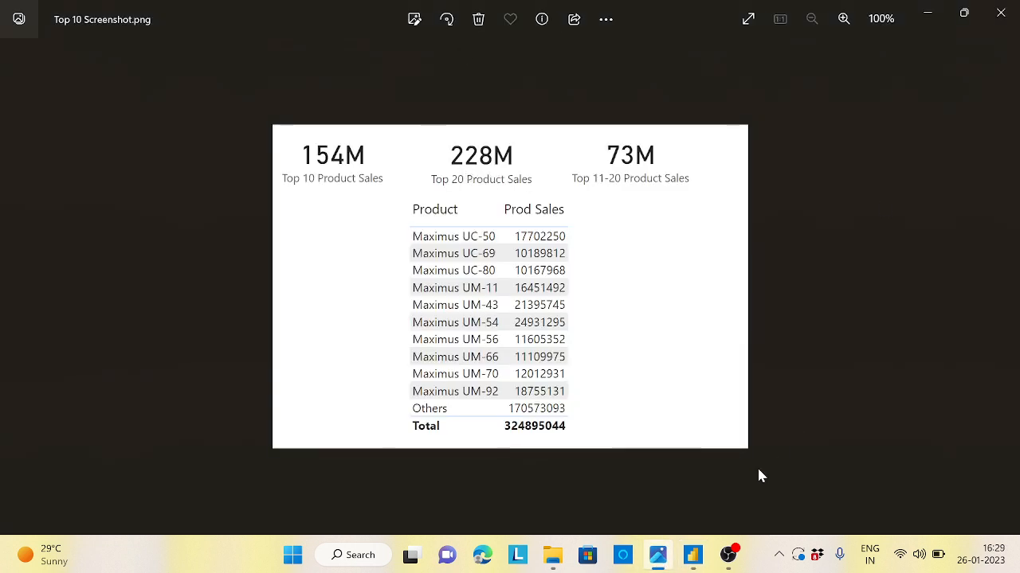
click(692, 555)
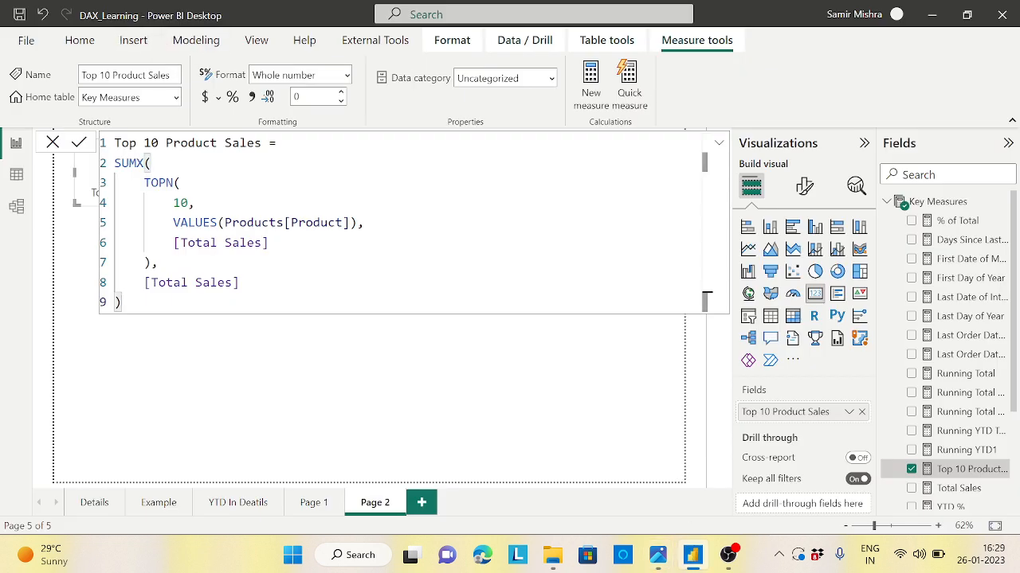
- Copy the whole Top 10 Product Sales formula into a new measure in the Key Measures table
shift+click(116, 163)
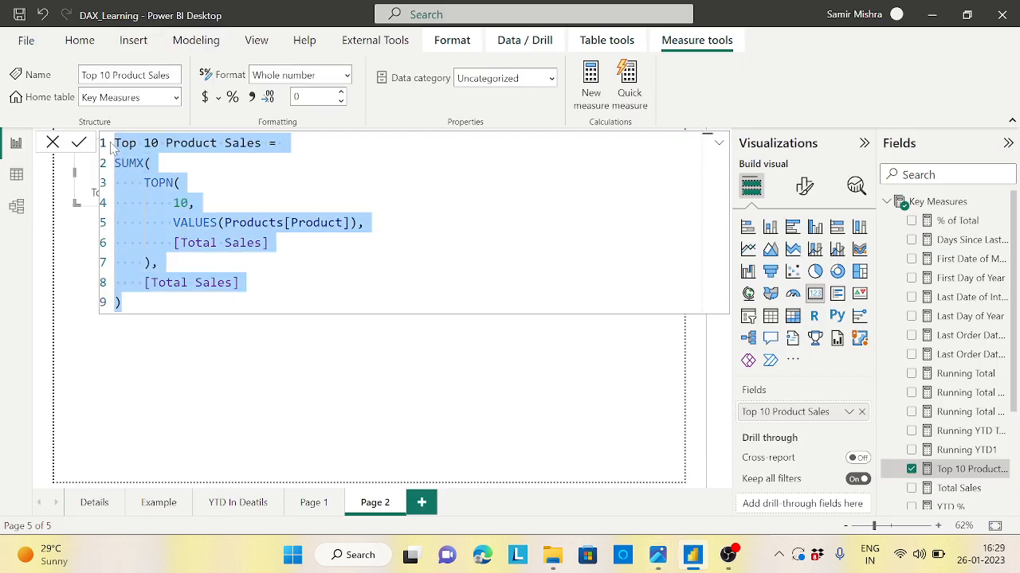
click(1003, 207)
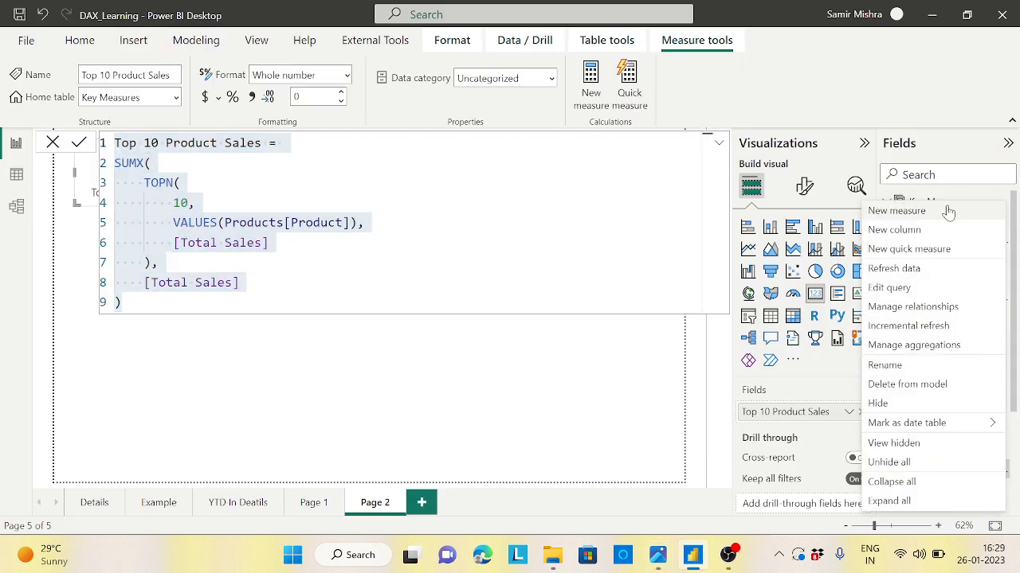
key(Escape)
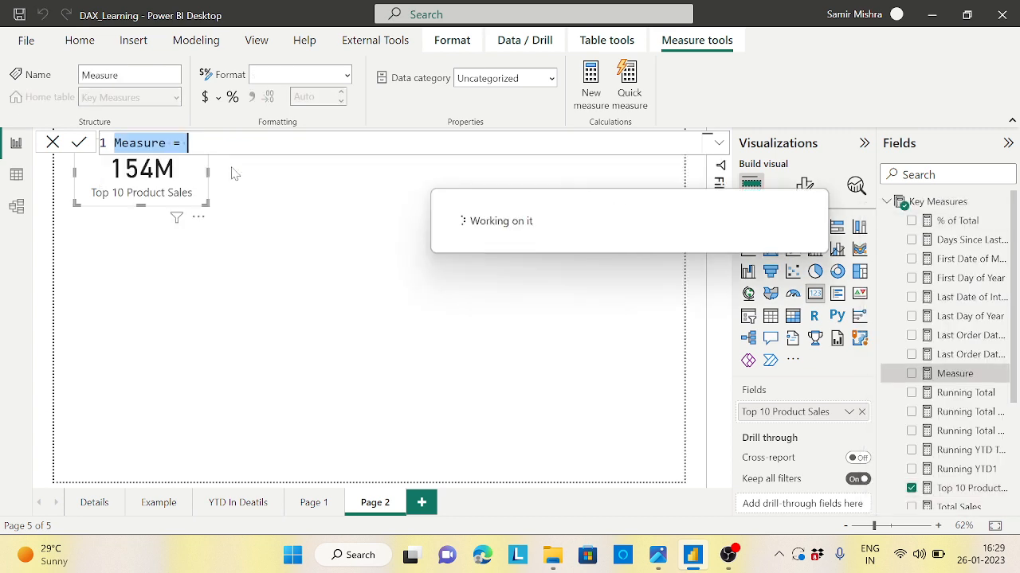
text(Top 10 Product Sales =  SUMX(     TOPN(         10,         VALUES(Products[Product]),         [Total Sales]     ),     [Total Sales] ))
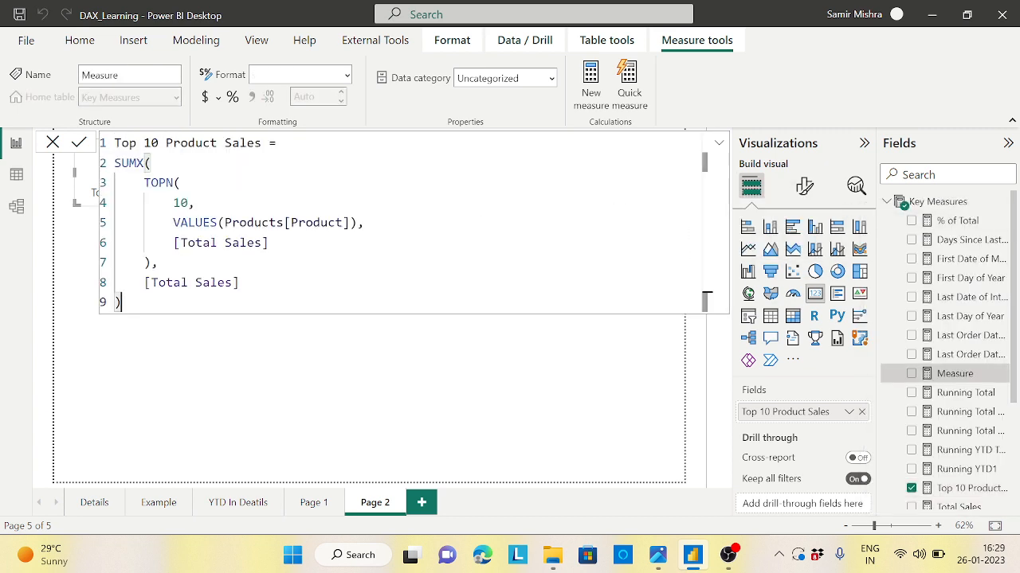
- Rename the copied measure in its formula as Top 20 Product Sales
click(156, 143)
key(BackSpace)
key(BackSpace)
text(2)
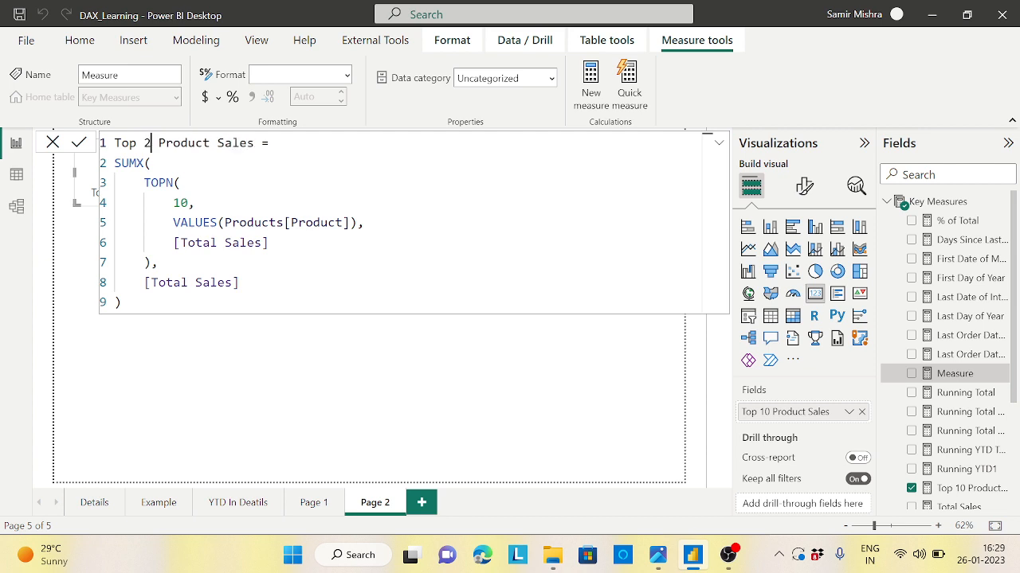
text(0)
- Set the TOPN row count to 20 in the Top 20 Product Sales formula and commit the measure
click(178, 202)
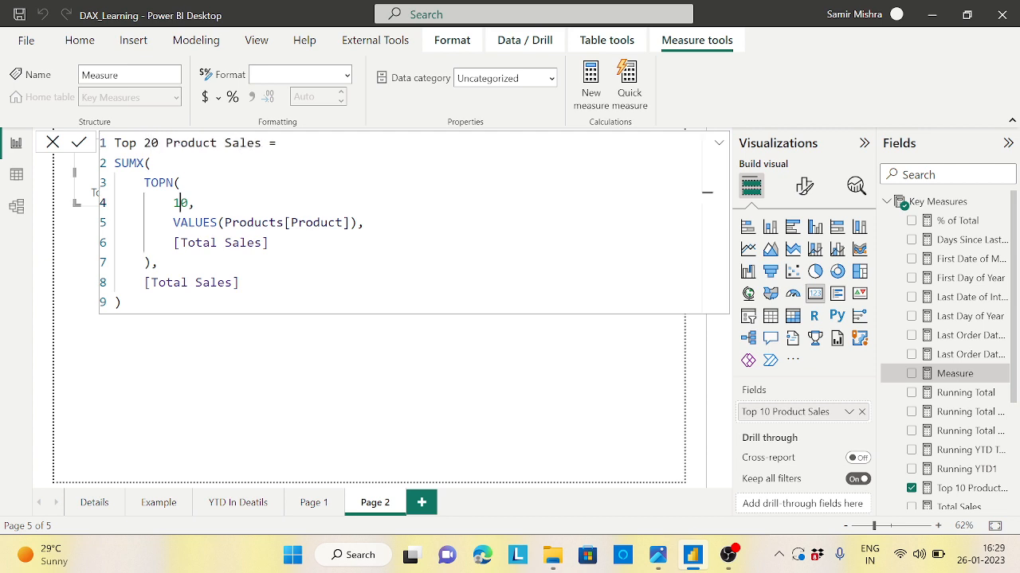
key(BackSpace)
text(20)
key(Delete)
click(120, 302)
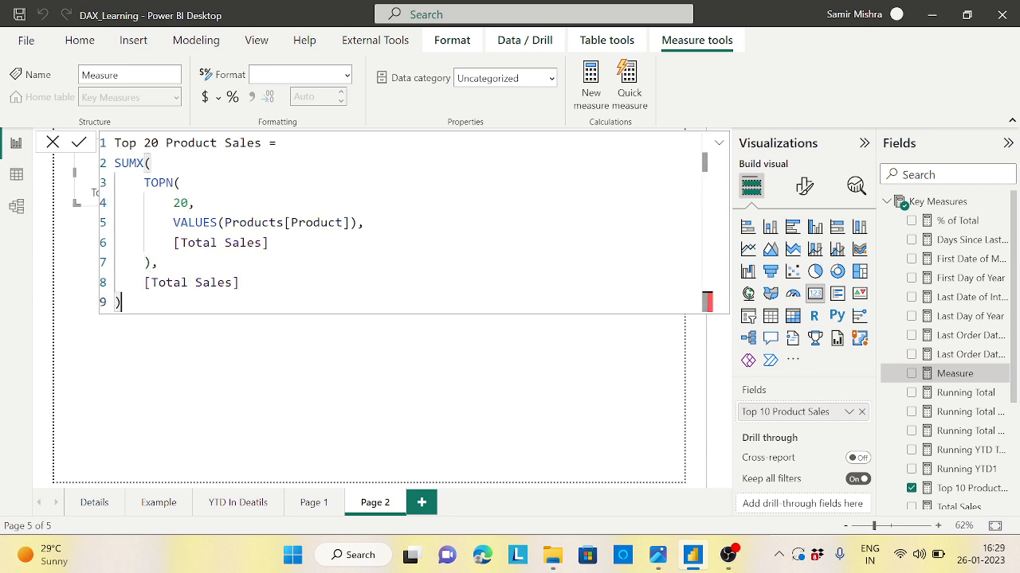
key(Return)
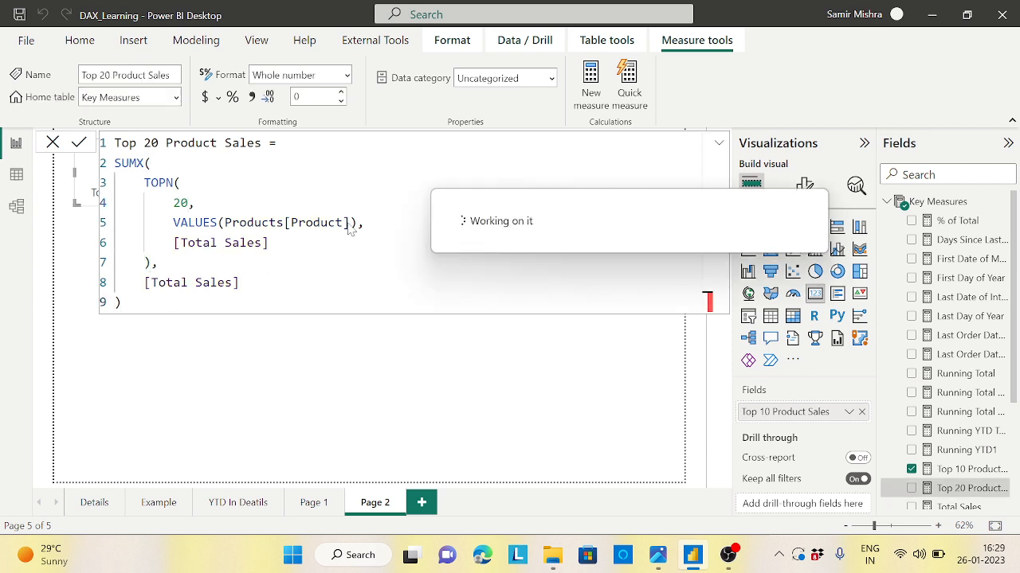
- Duplicate the Top 10 Product Sales card and place the copy directly to the right of the original
click(950, 206)
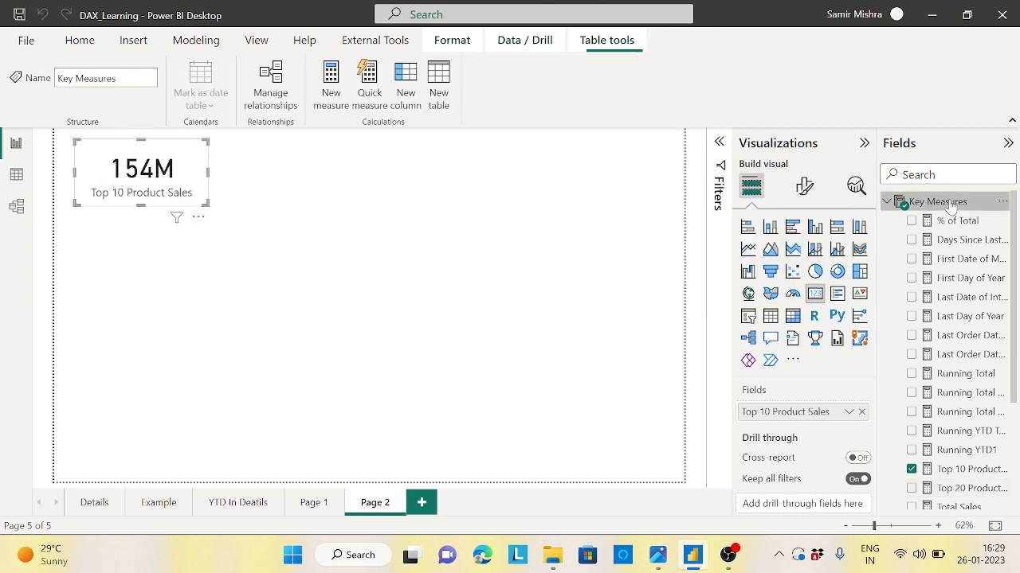
click(198, 186)
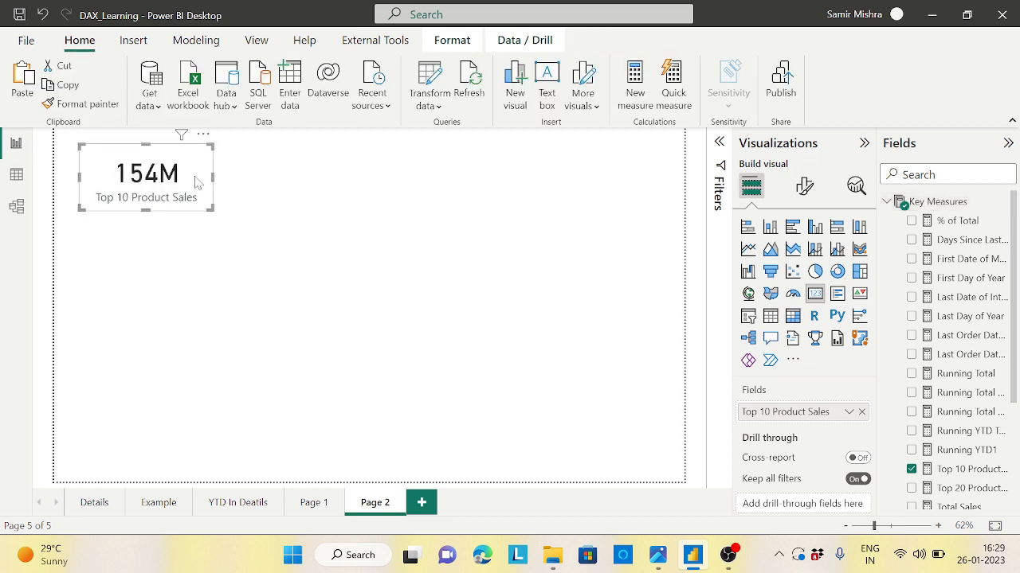
key(ctrl+c)
key(ctrl+v)
drag(198, 182, 333, 183)
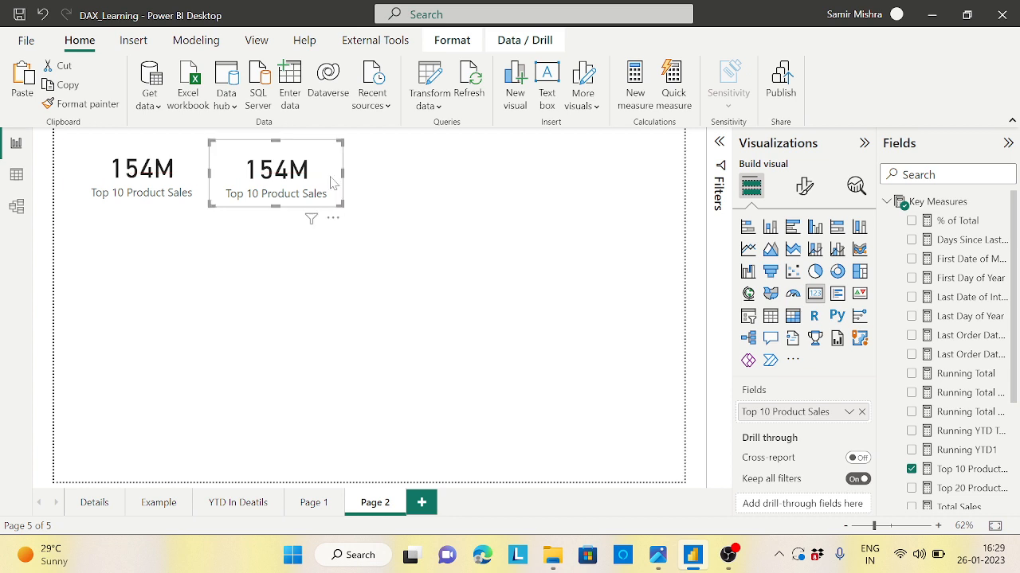
- Replace the duplicated card's field with the Top 20 Product Sales measure and deselect the card
click(861, 411)
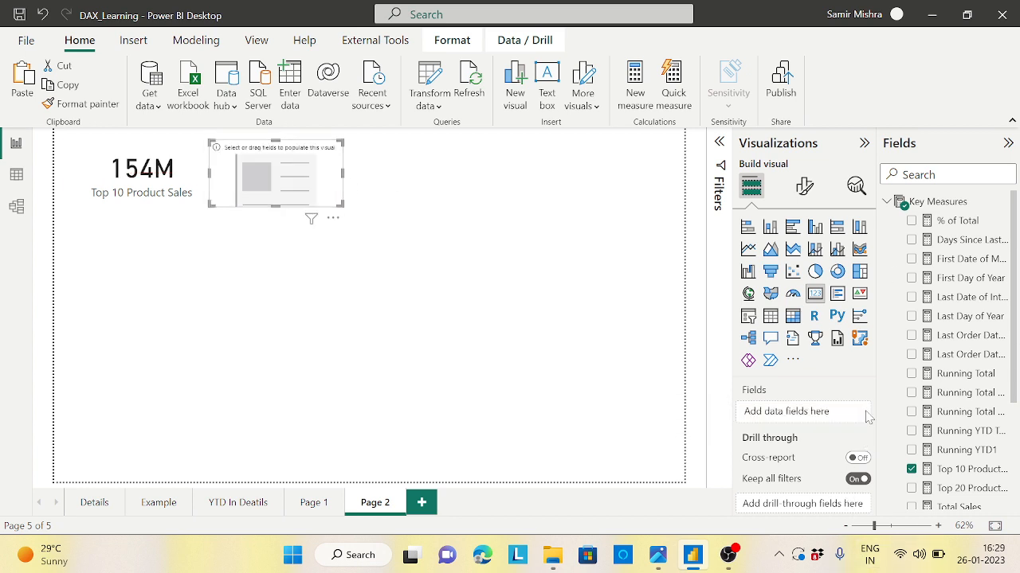
click(913, 488)
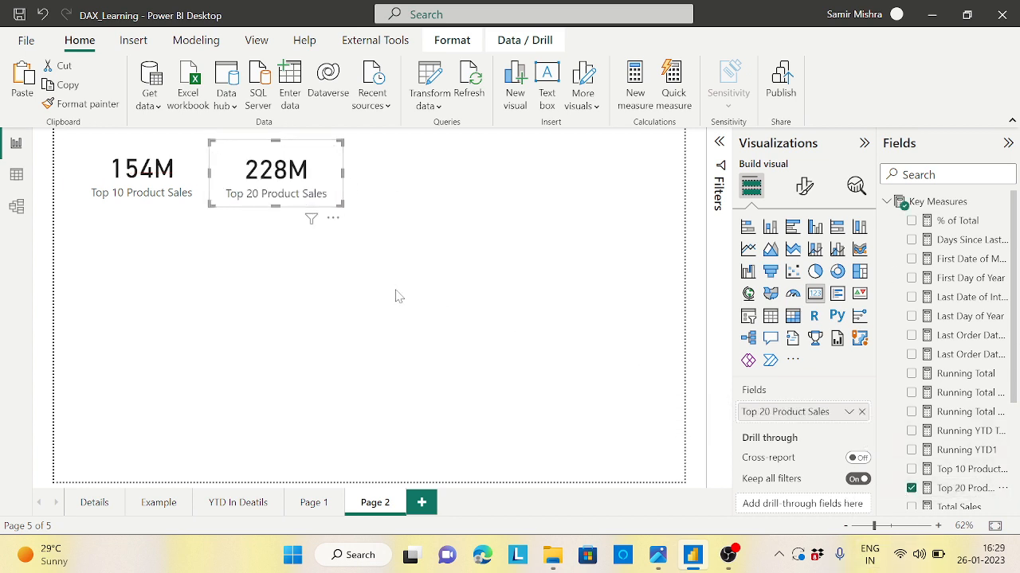
click(383, 289)
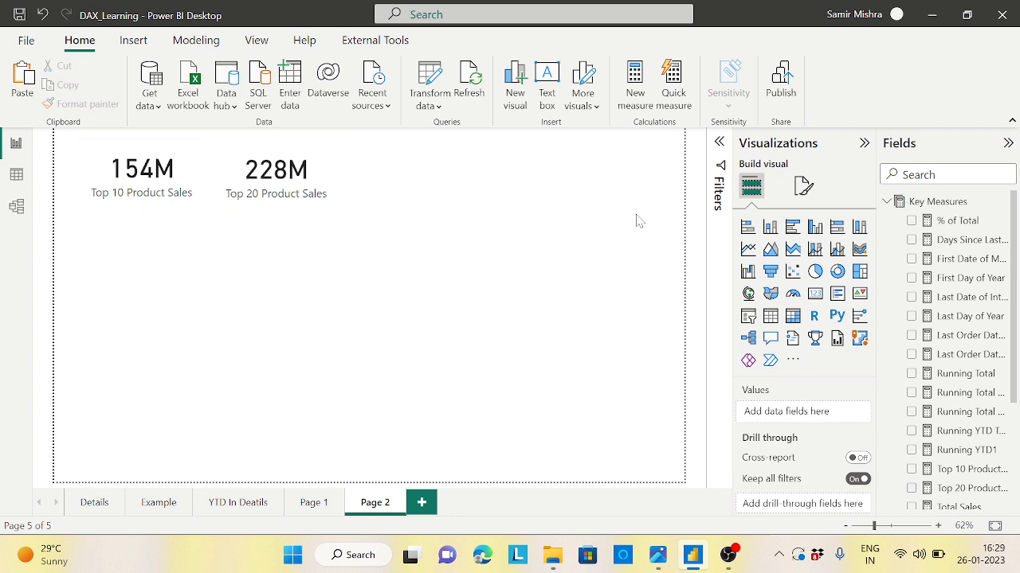
- Check the reference screenshot, return to Power BI Desktop and start a Key Measures measure named Top 11 TO 20 Sales
click(660, 556)
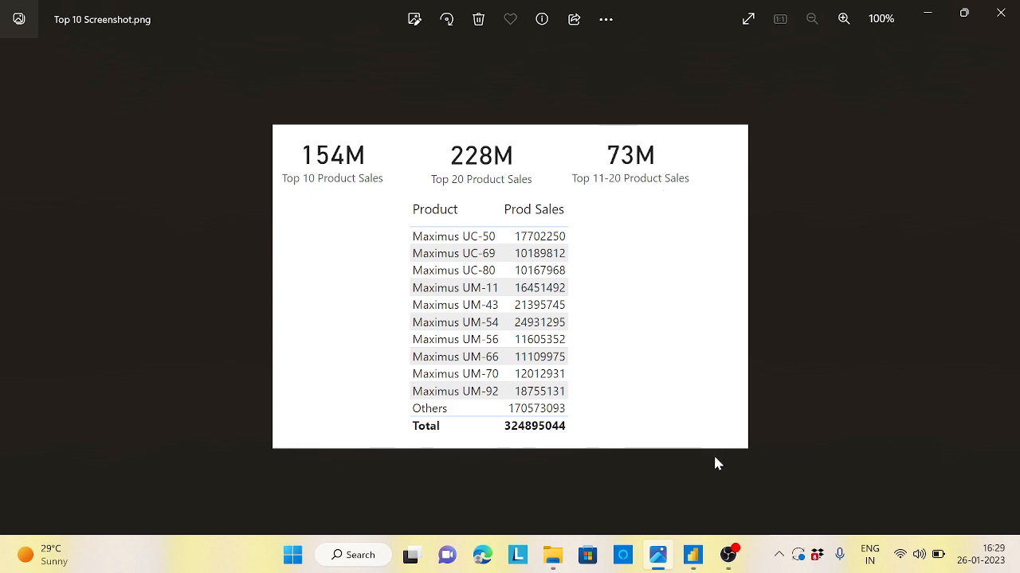
click(692, 555)
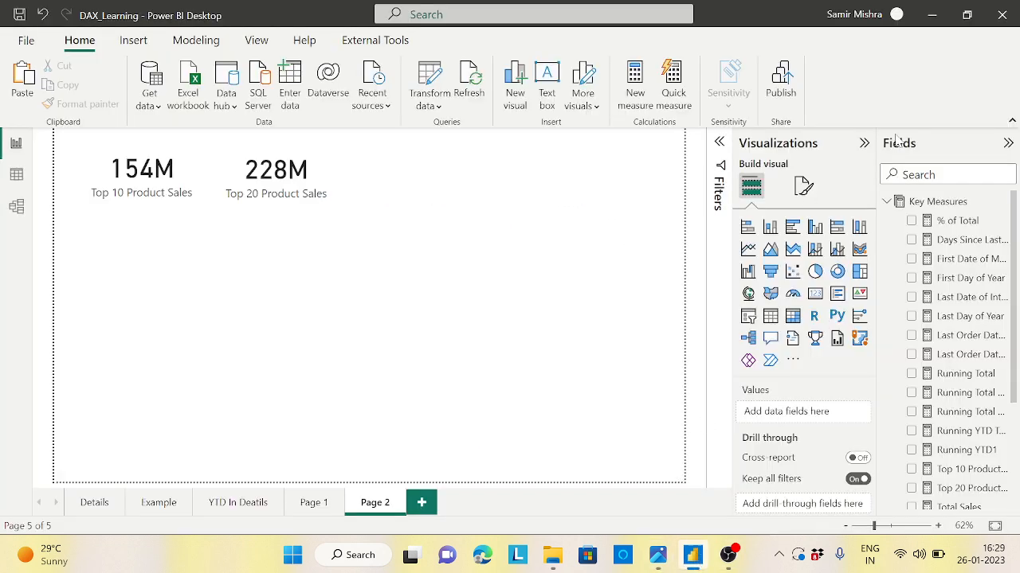
click(1001, 202)
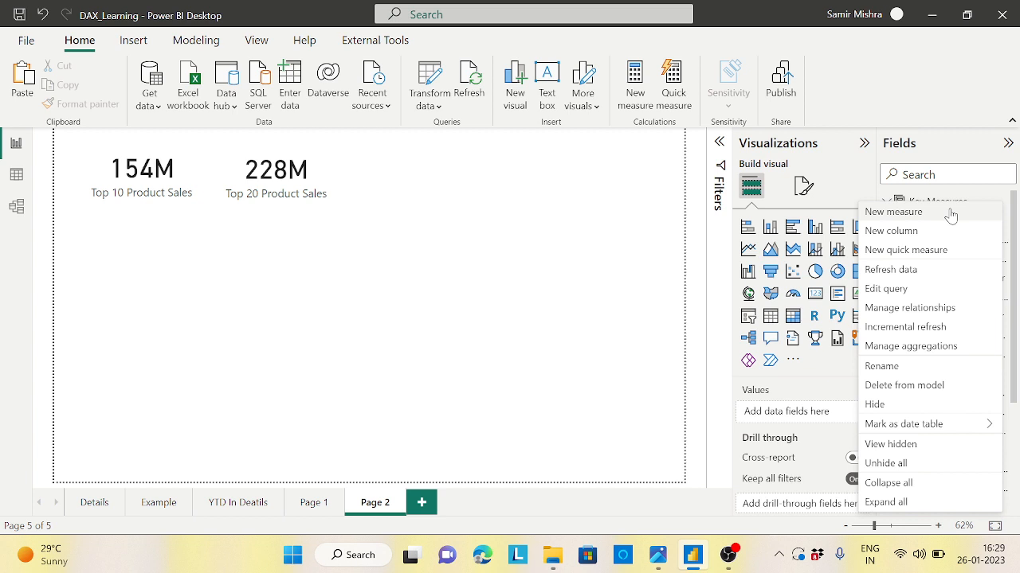
click(893, 212)
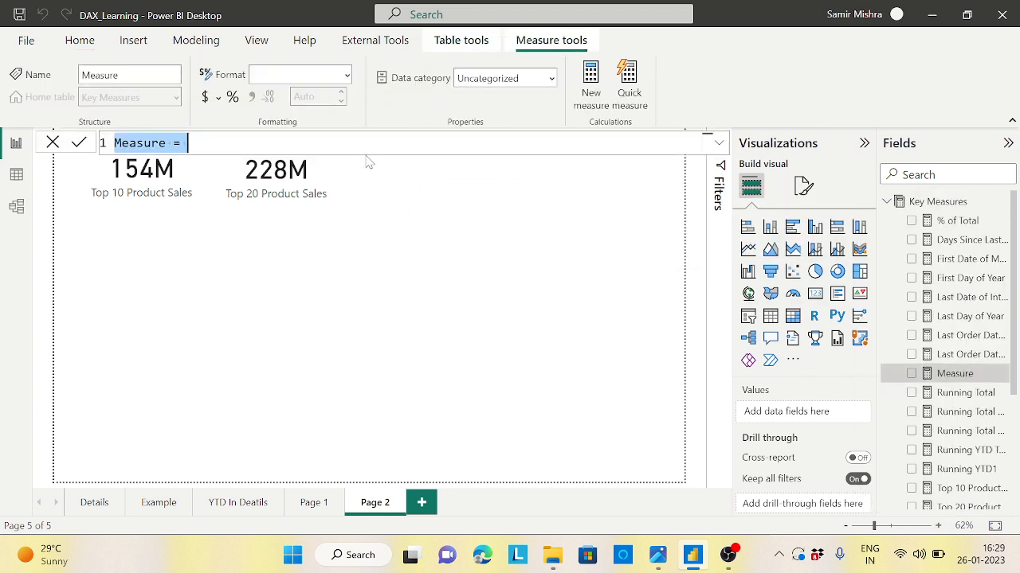
text(Top 11)
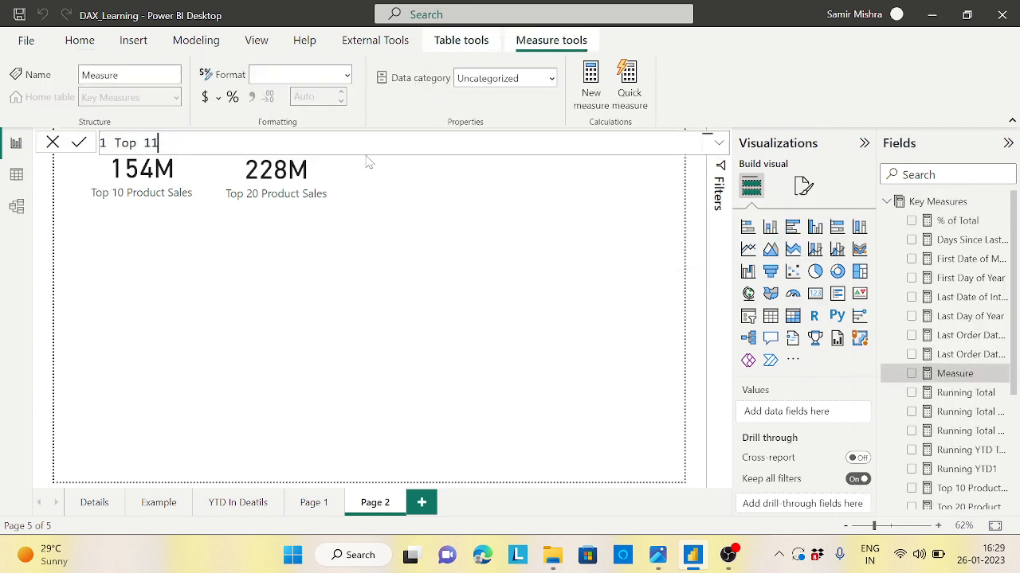
text( TO 20 Sales=)
key(shift+Return)
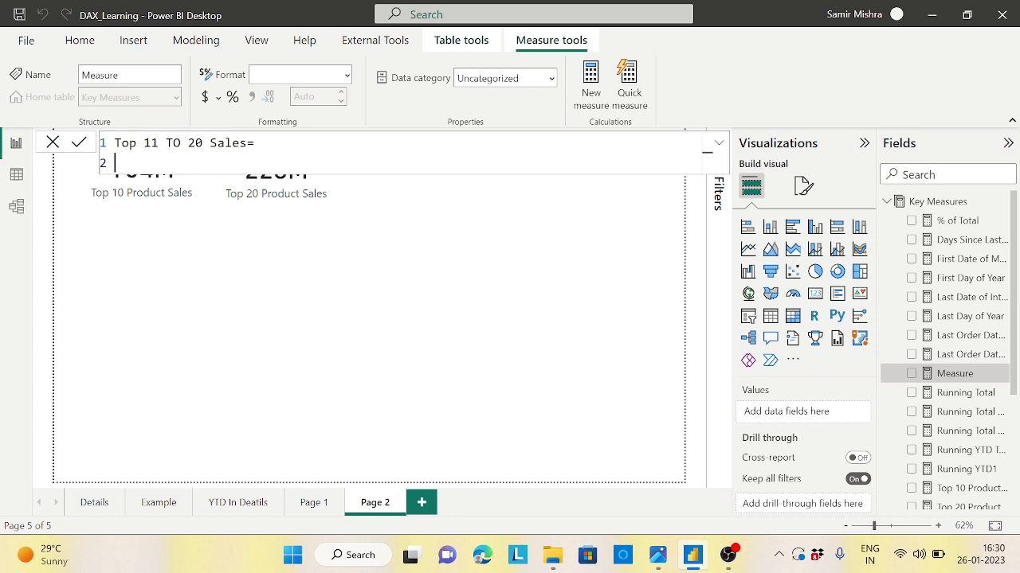
- Declare the variable v_Top10 in the measure and begin its definition with CALCULATETABLE
text(Var v_Top10=)
key(Return)
text(cal)
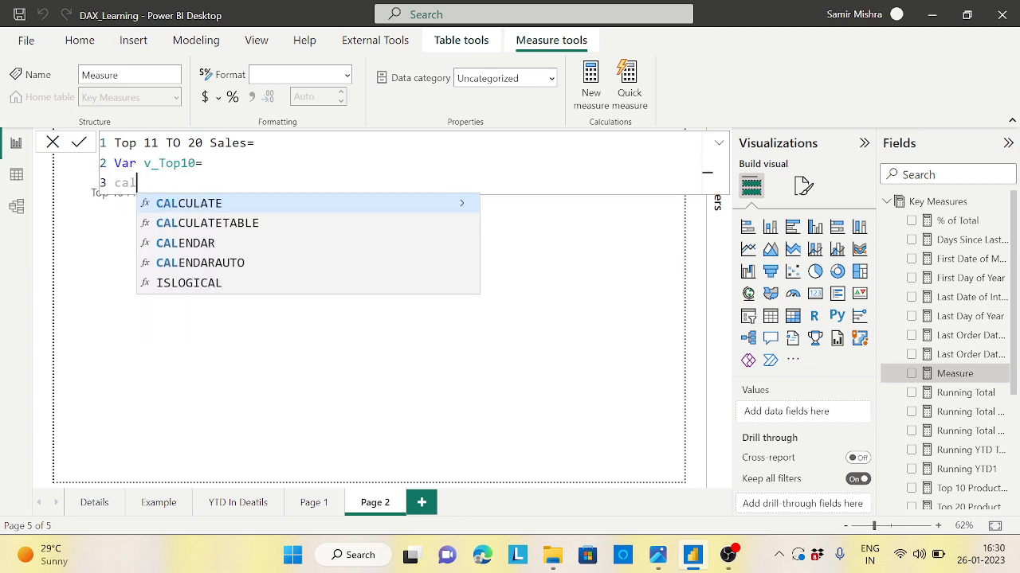
click(249, 228)
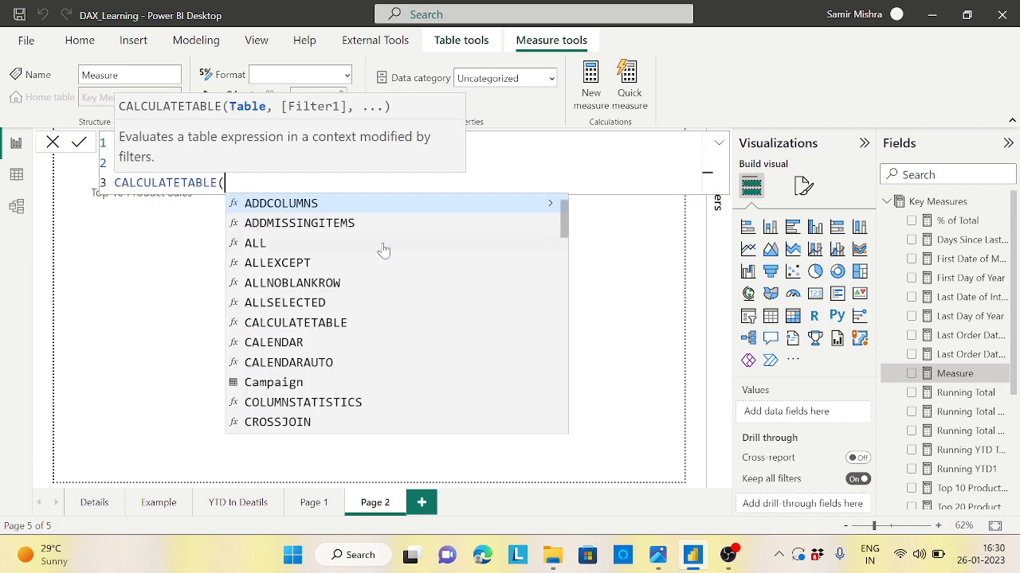
key(shift+Return)
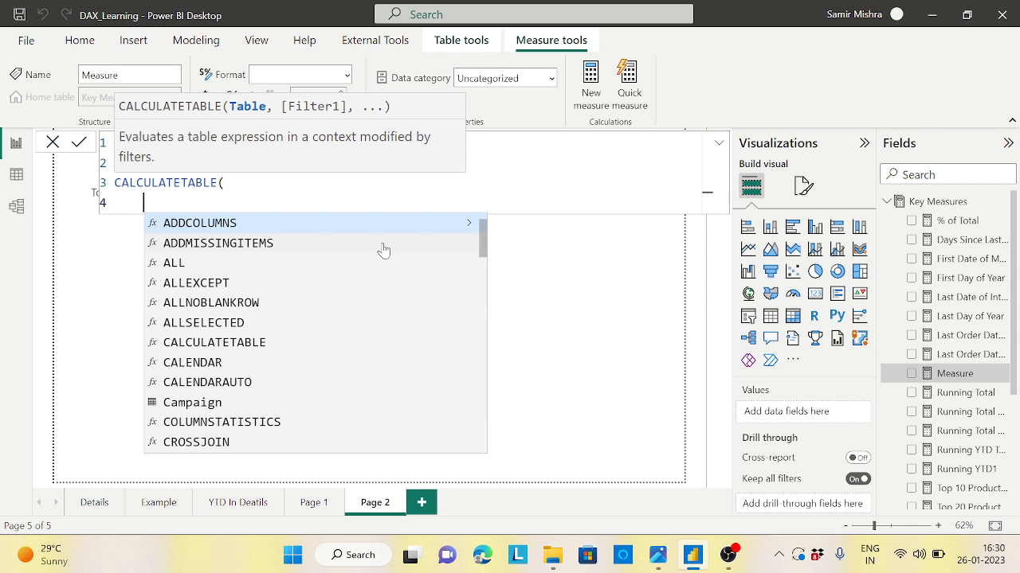
- Add TOPN as the table argument of CALCULATETABLE with 10 as its row count
text(top)
key(Tab)
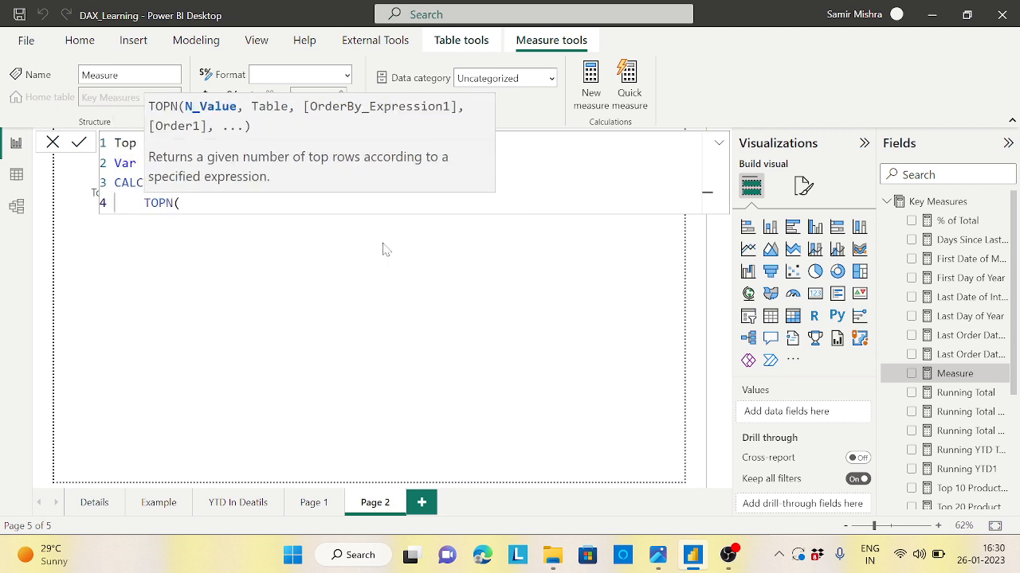
key(shift+Return)
text(10,)
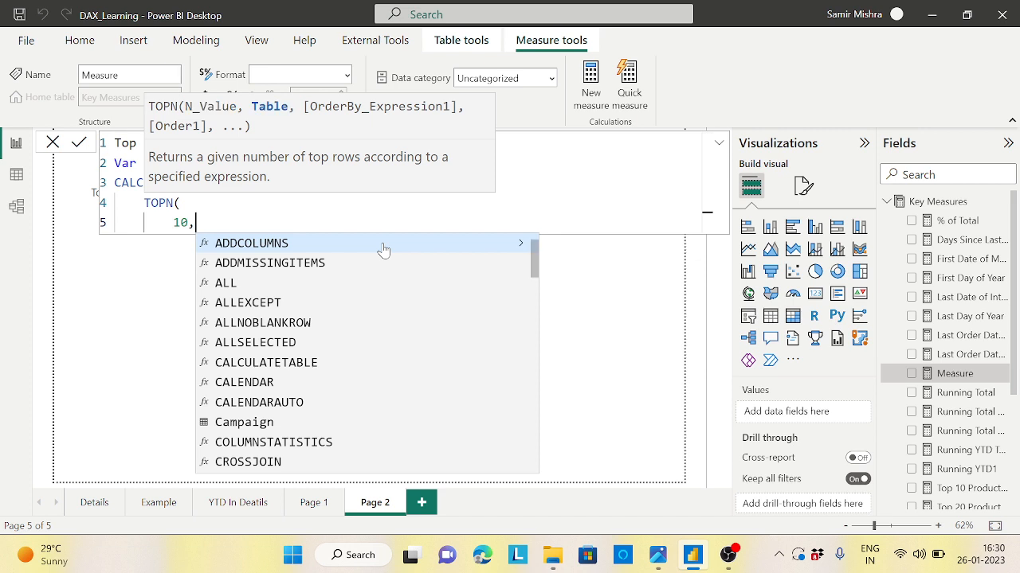
key(shift+Return)
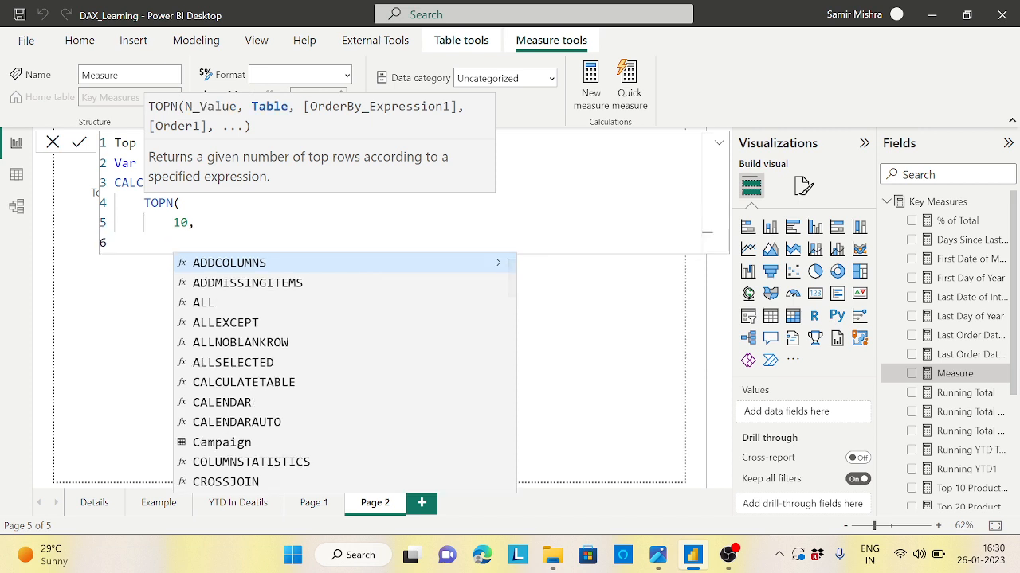
- Use VALUES(Products[Product]) as the table argument of TOPN
text(values)
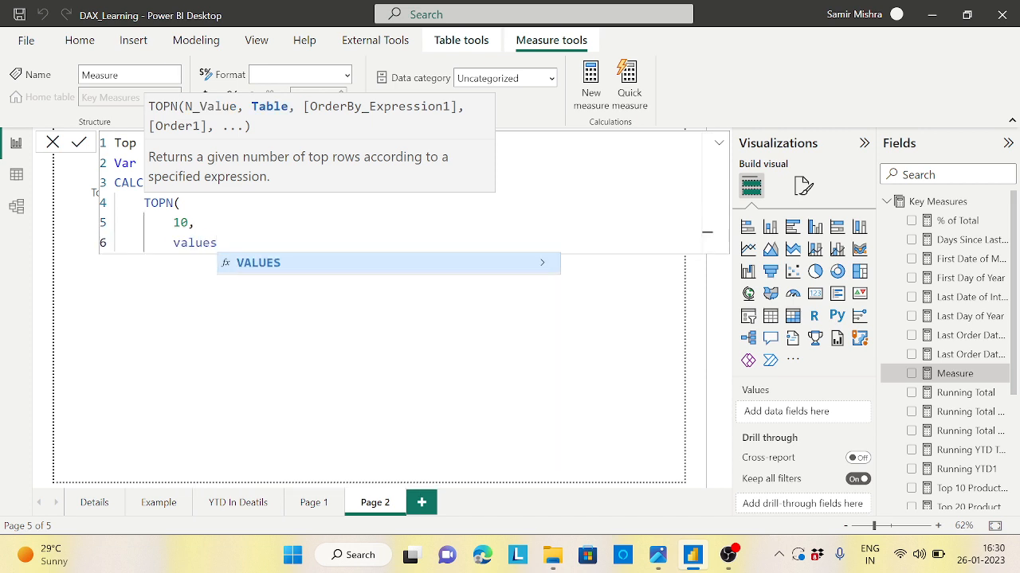
click(269, 268)
text(pr)
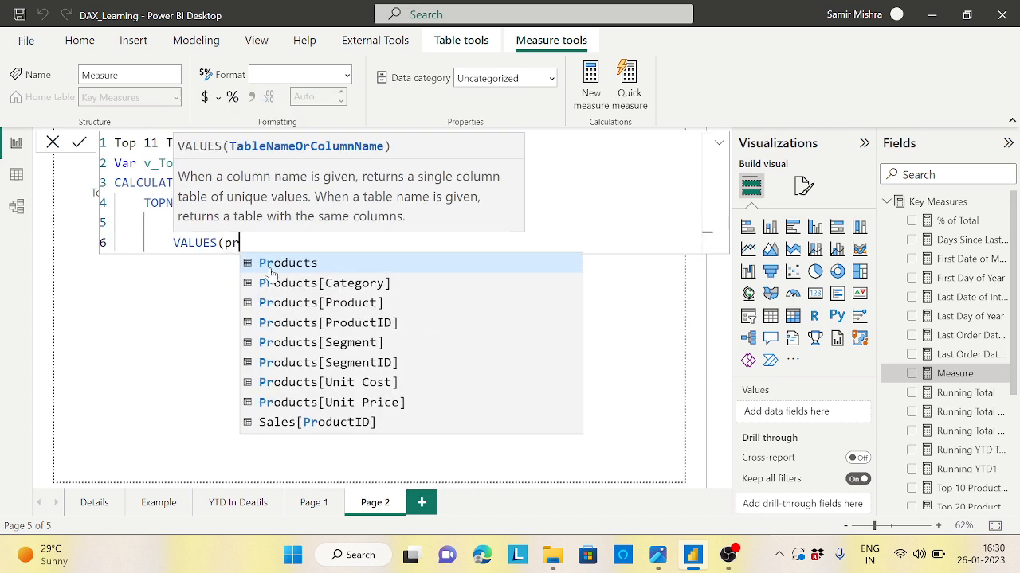
text(od)
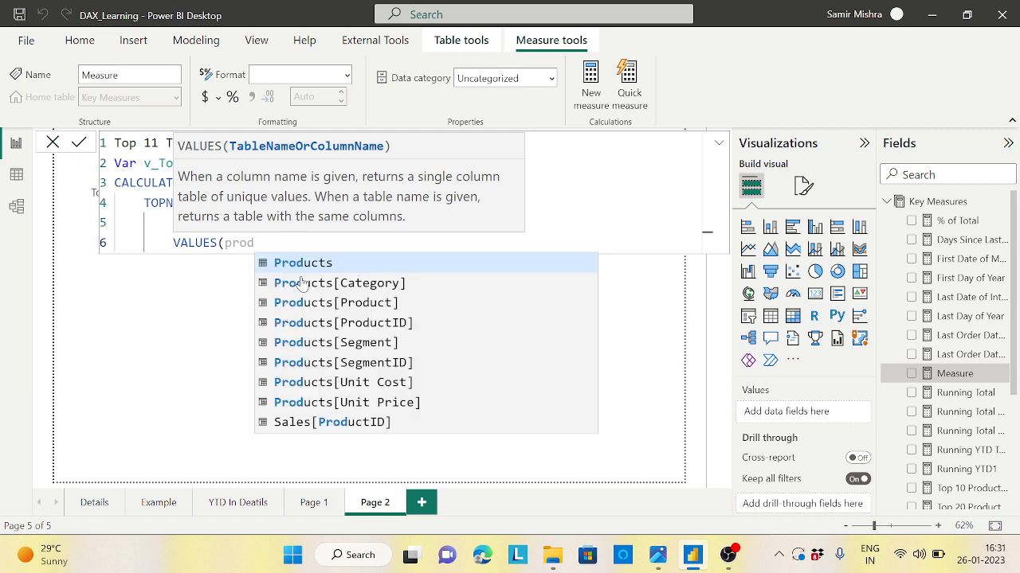
click(379, 305)
text())
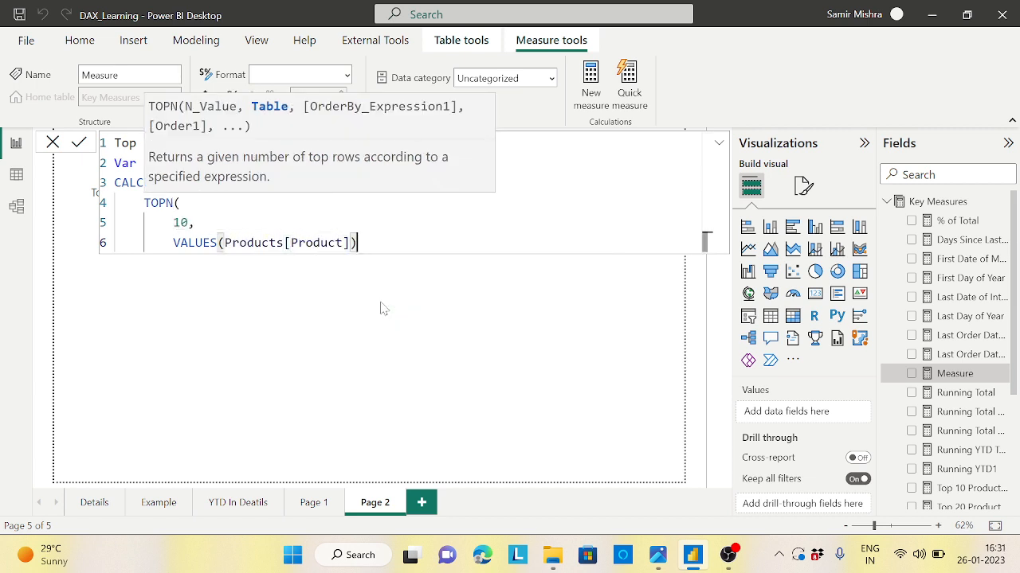
- Add [Total Sales] as the order-by expression of TOPN in the v_Top10 variable
text(,)
key(Return)
text([t)
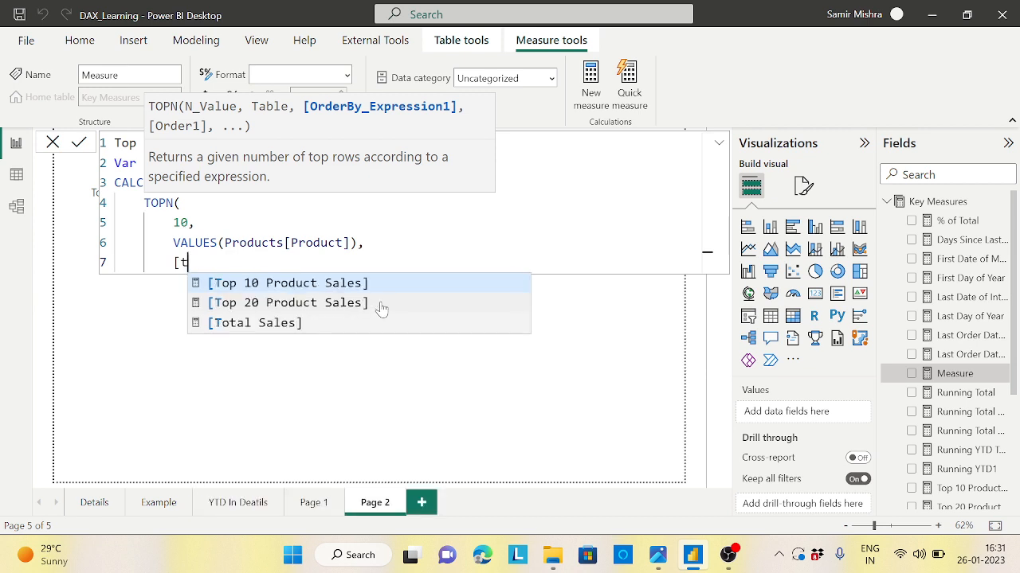
text(o)
click(291, 446)
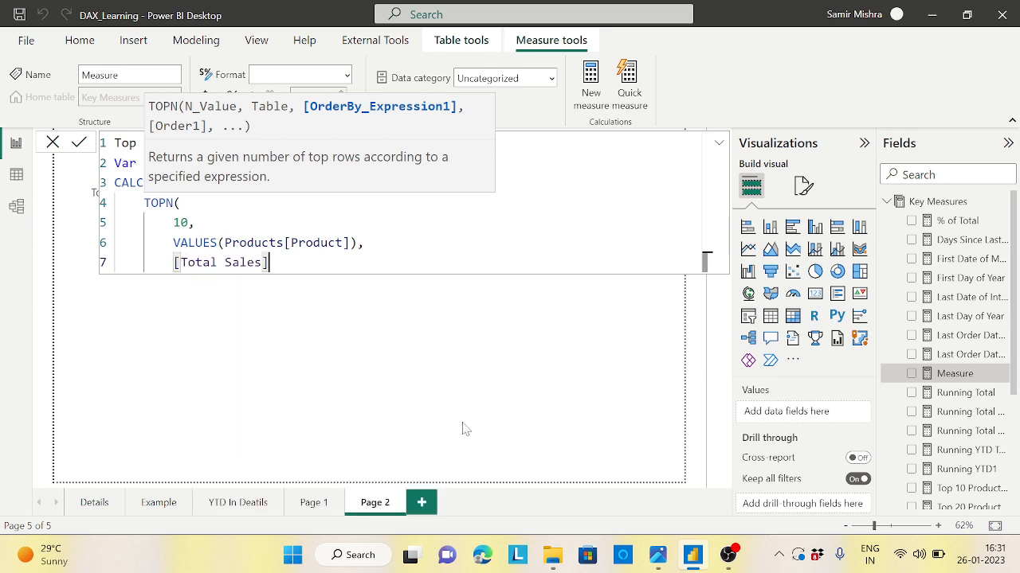
- Close the TOPN and CALCULATETABLE functions on separate lines and place the text cursor before VALUES
key(Return)
text())
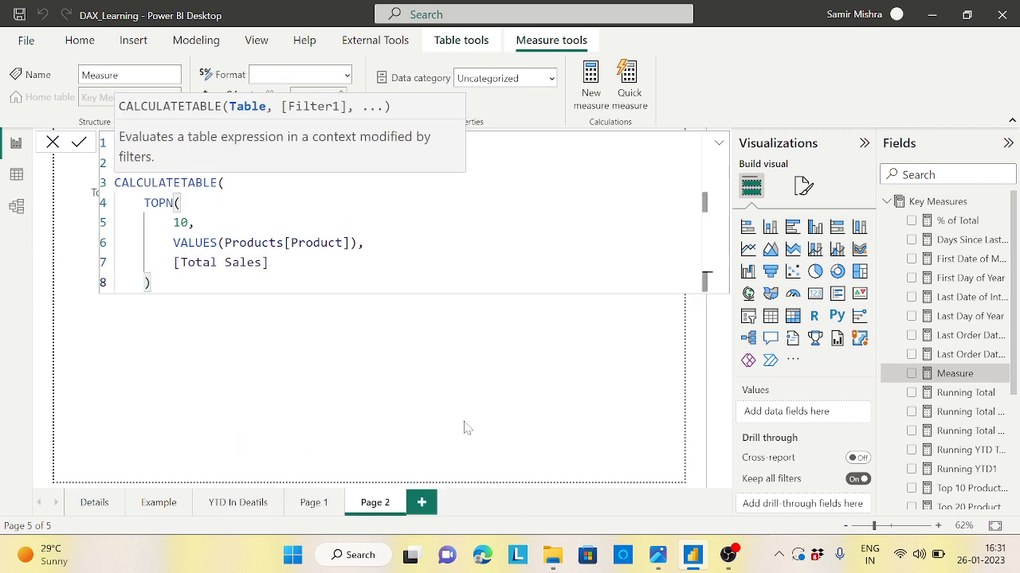
key(Return)
text())
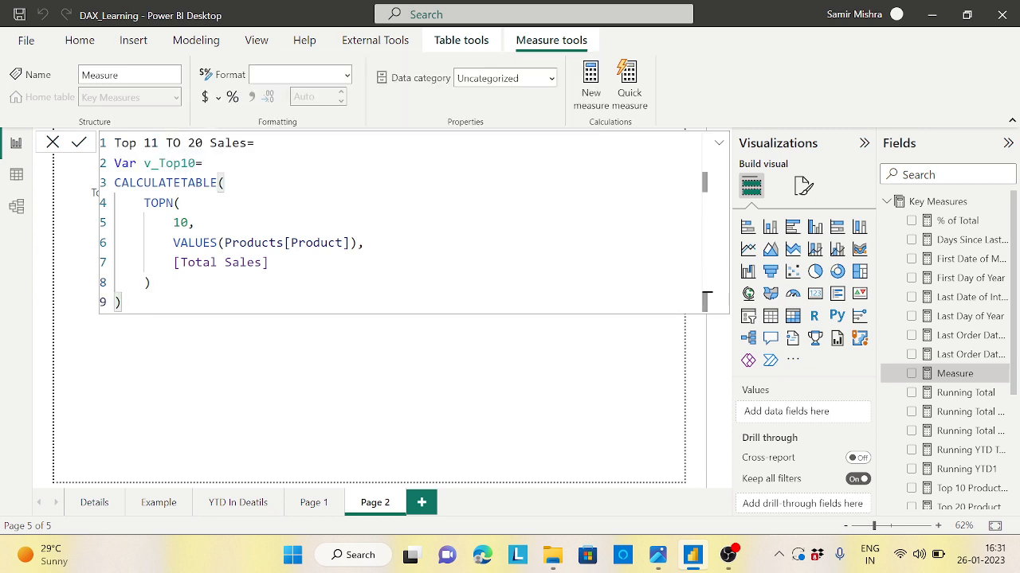
click(173, 242)
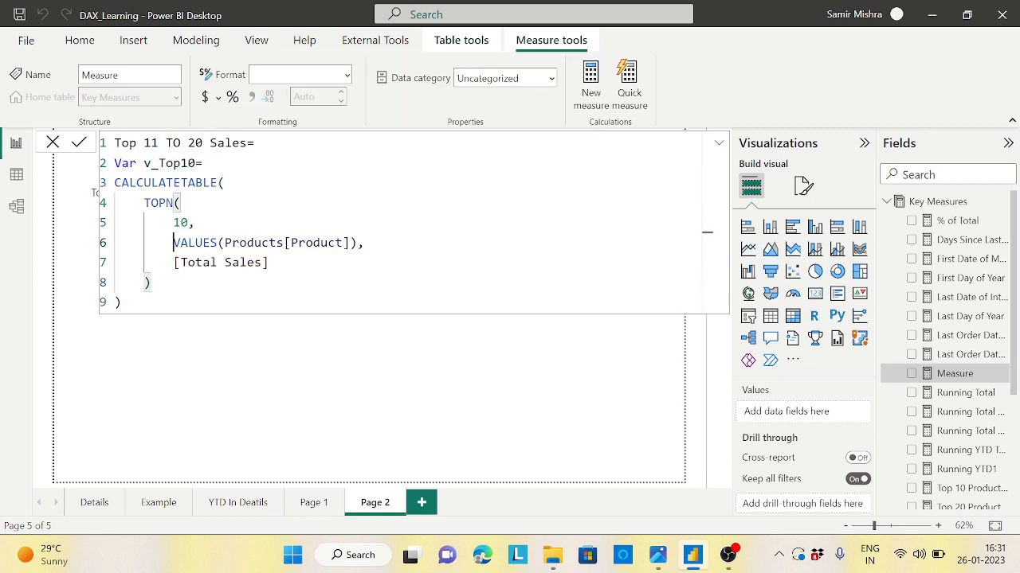
- Duplicate the whole v_Top10 variable block below the original, leaving one blank line between them
shift+click(707, 254)
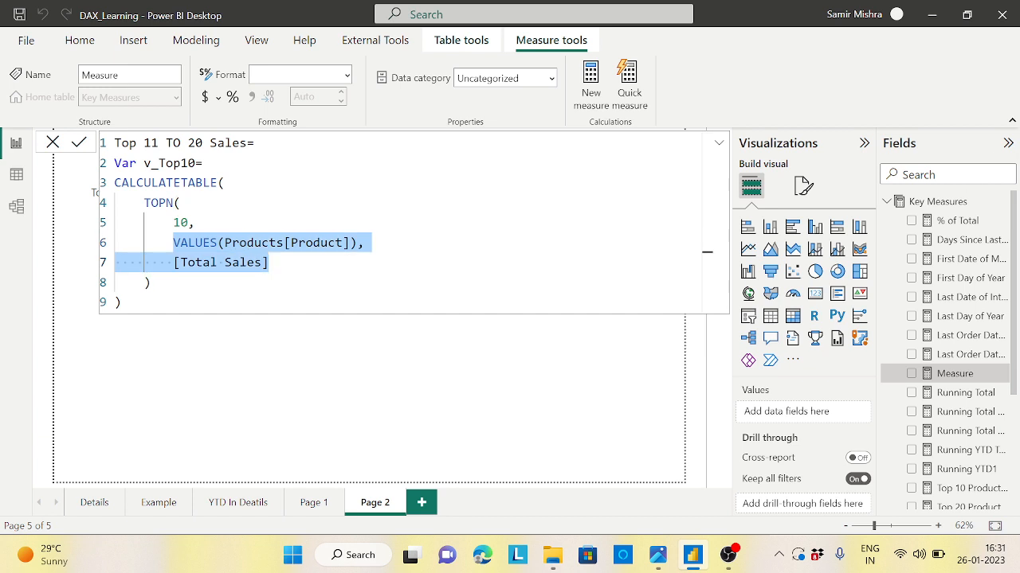
drag(114, 163, 128, 262)
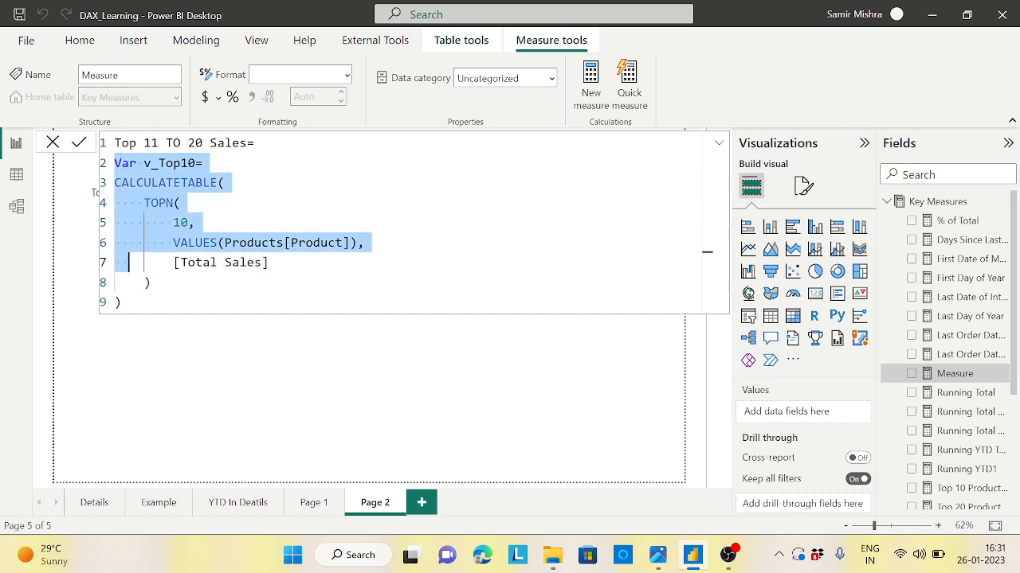
drag(706, 252, 708, 301)
key(ctrl+c)
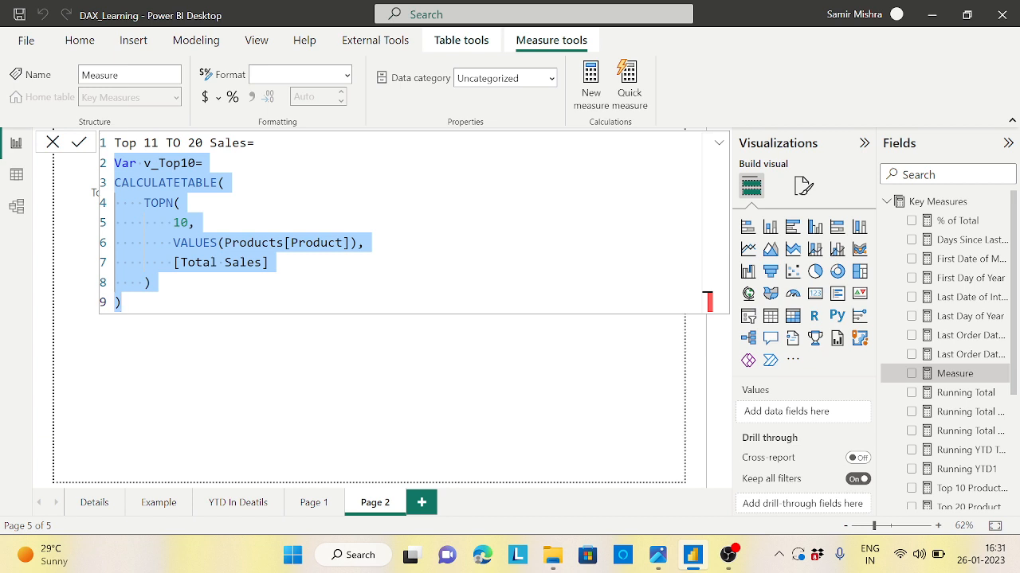
click(151, 307)
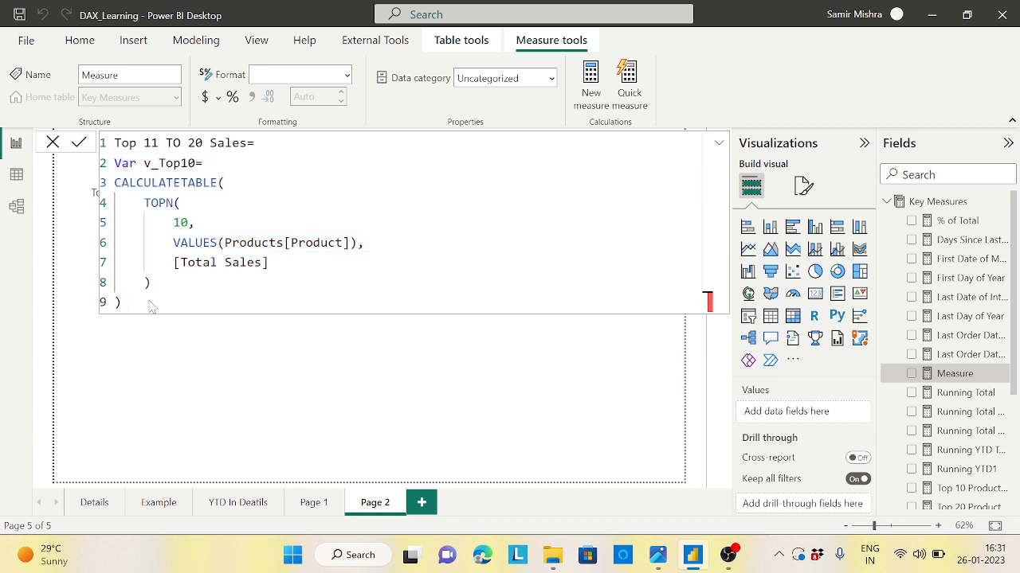
key(Return)
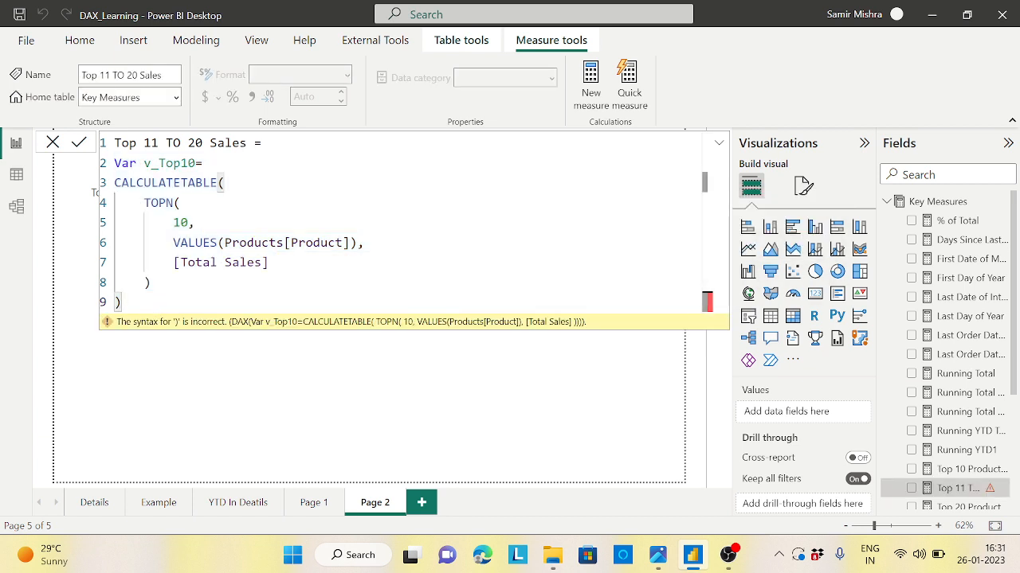
key(shift+Return)
key(shift+Return)
key(ctrl+v)
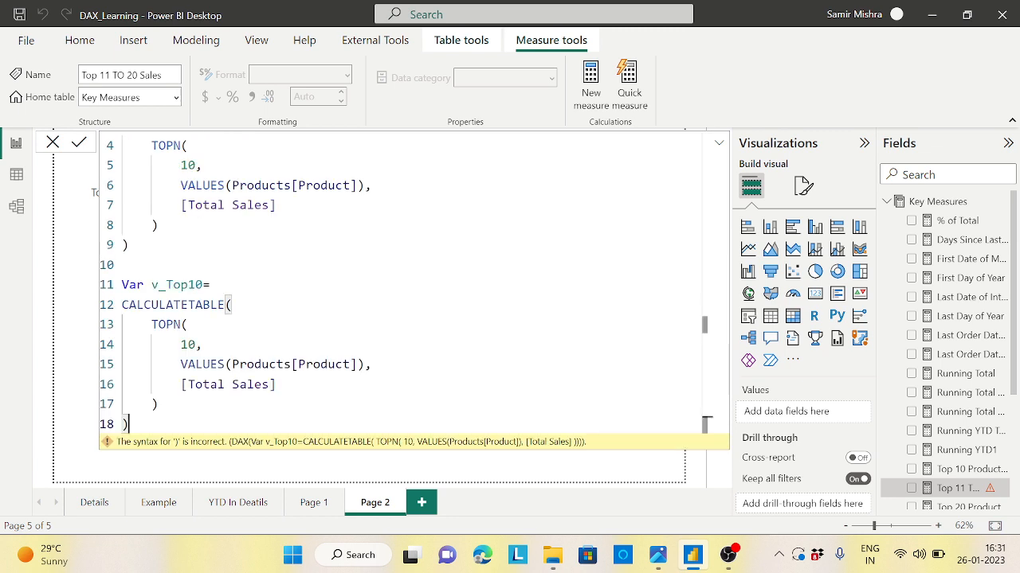
- Rename the duplicated variable as v_Top20 and set its TOPN row count to 20
click(195, 284)
key(BackSpace)
text(2)
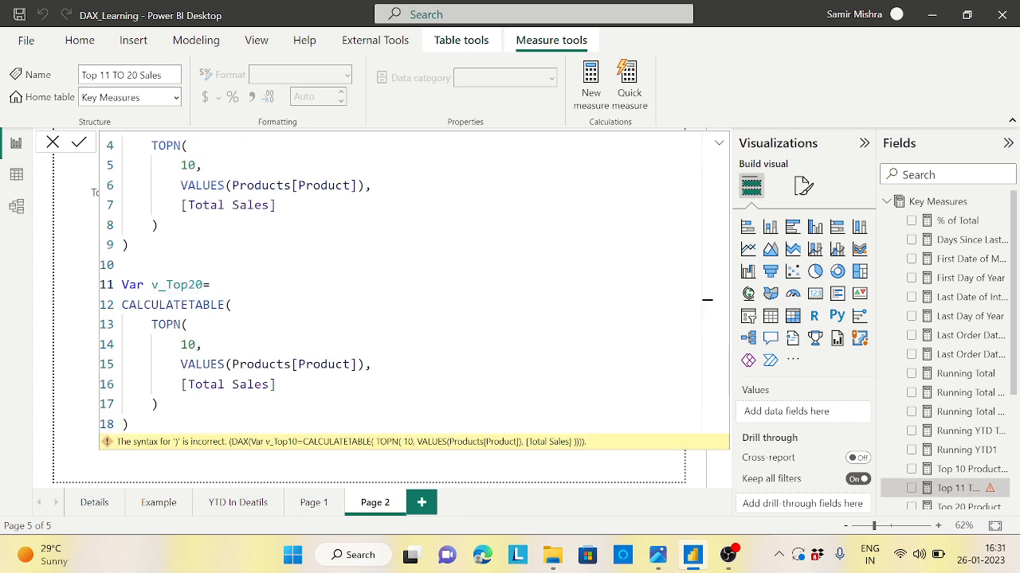
click(188, 344)
key(BackSpace)
text(2)
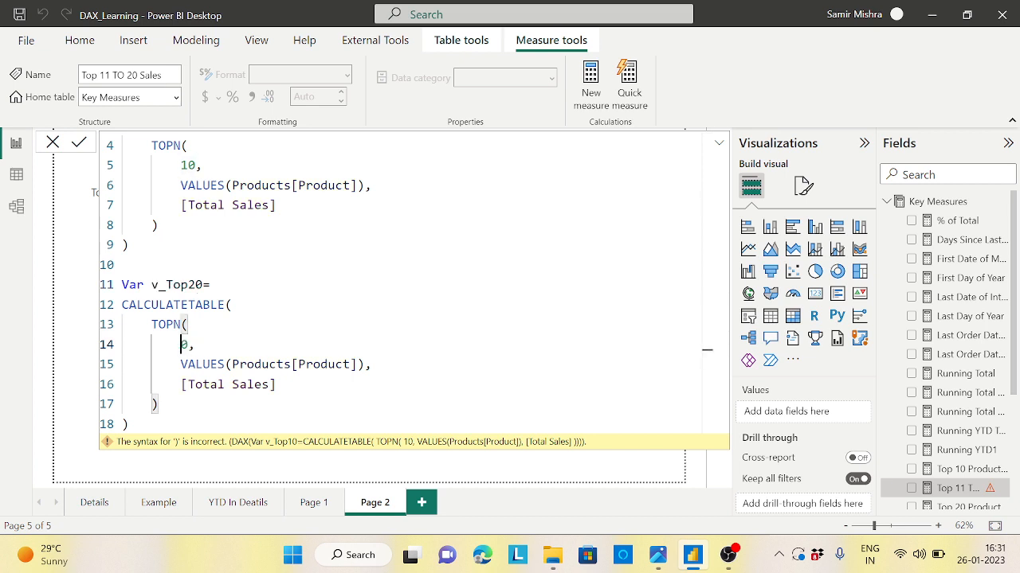
- Remove the blank line between the v_Top10 and v_Top20 variable blocks
click(123, 265)
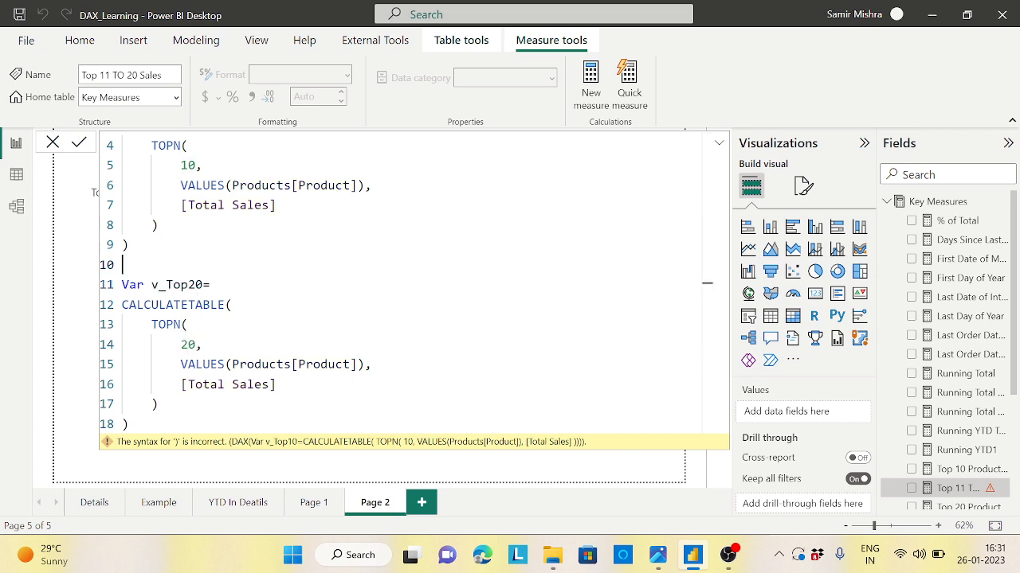
key(Delete)
scroll(231, 285, up, 1)
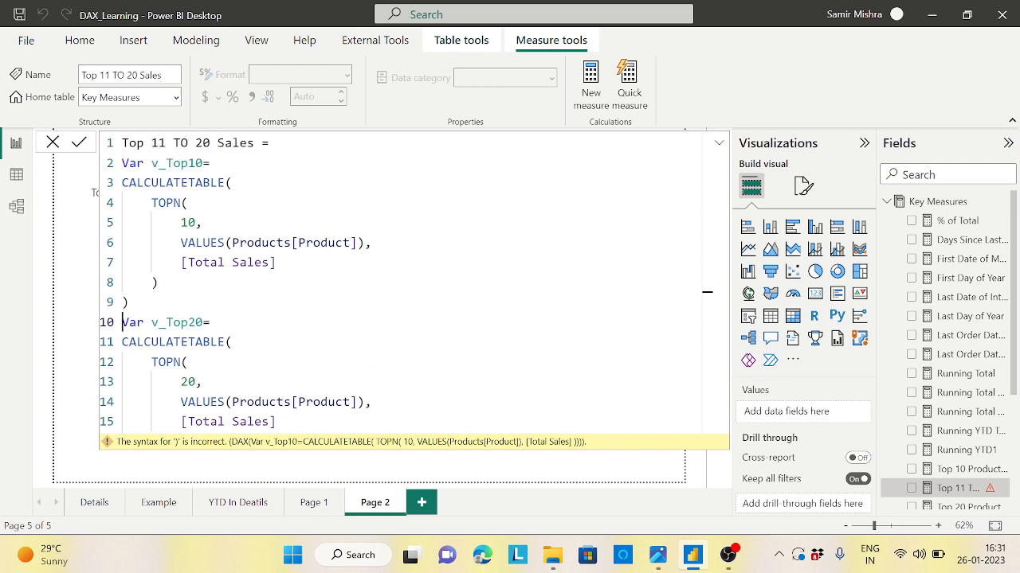
scroll(231, 286, down, 1)
scroll(231, 285, up, 1)
scroll(231, 285, down, 1)
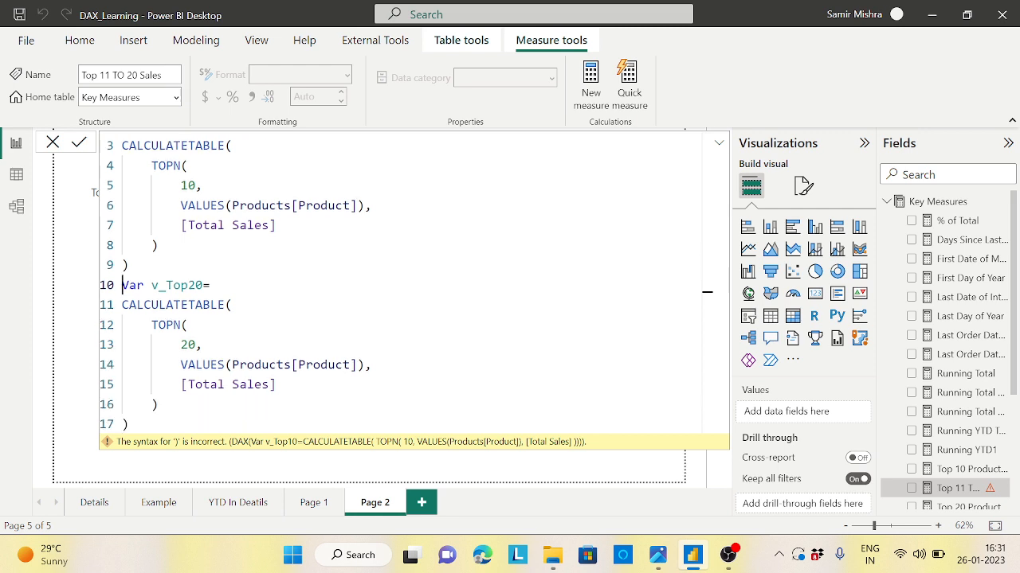
- Declare a third variable, v_Top11to20, on a new line below the v_Top20 block
click(135, 424)
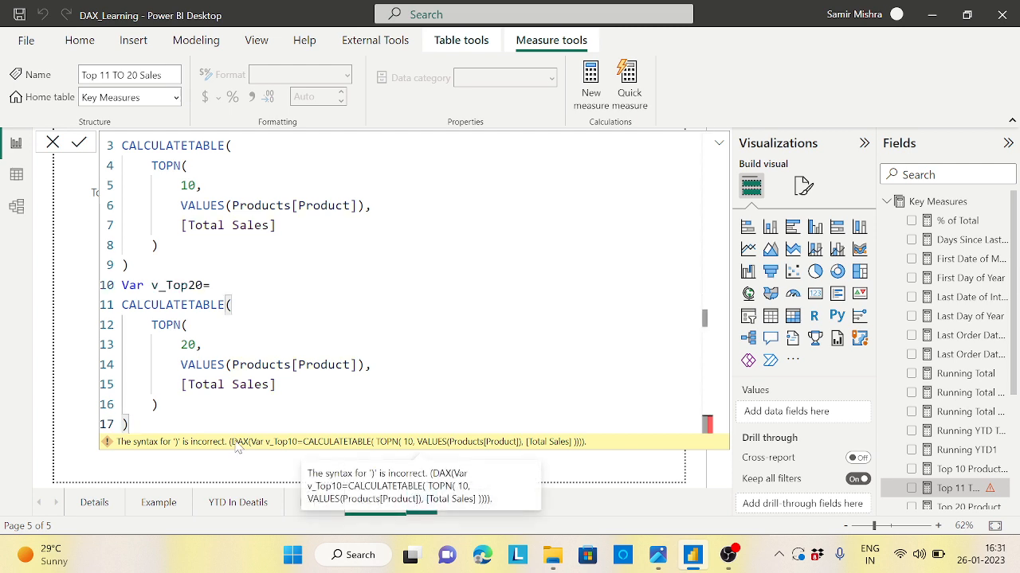
key(Return)
text(Var)
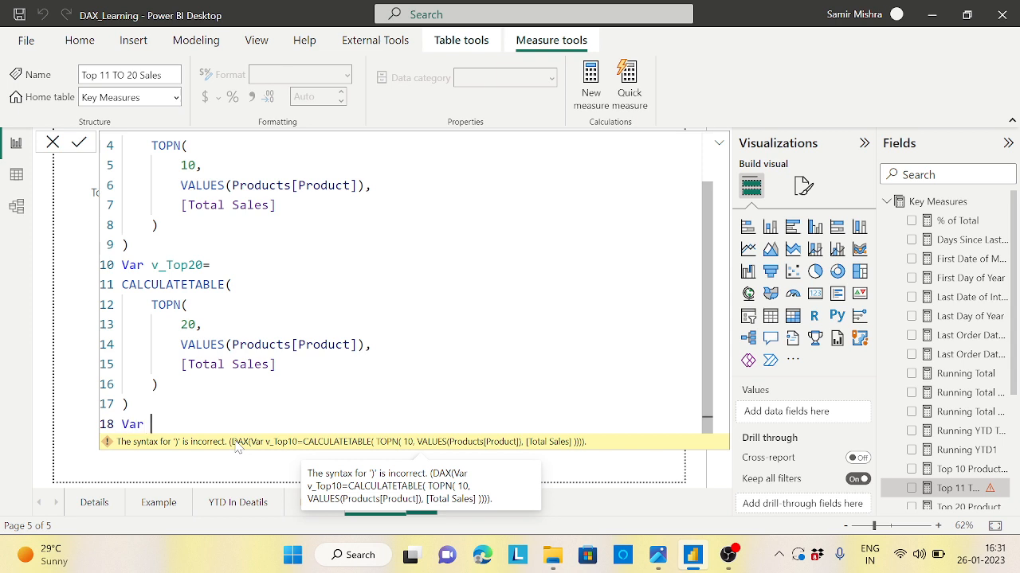
text( v_Top)
key(BackSpace)
key(BackSpace)
key(BackSpace)
text(Top11)
key(BackSpace)
key(BackSpace)
text(11)
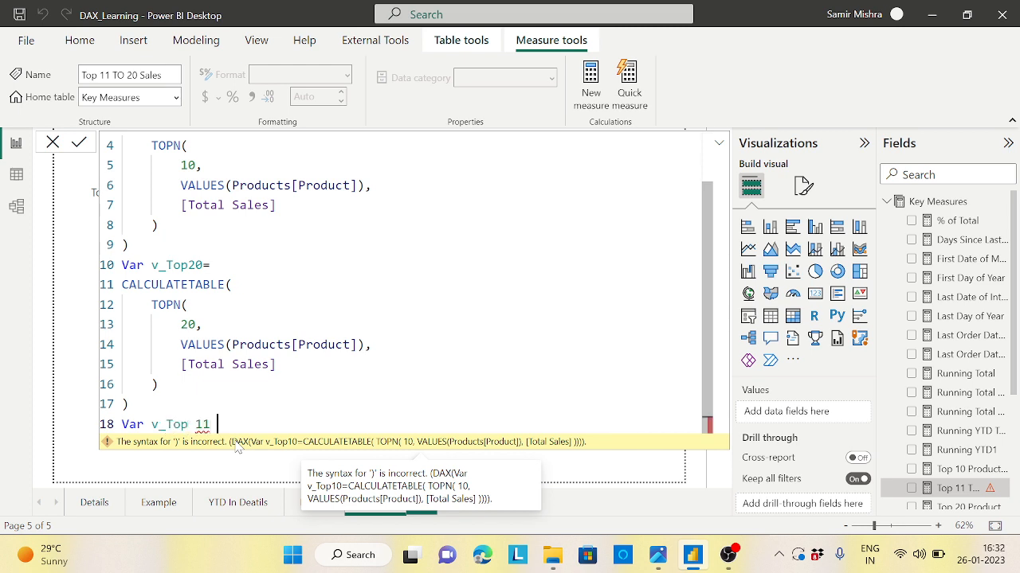
key(BackSpace)
key(BackSpace)
text(11to20)
text(unio)
key(BackSpace)
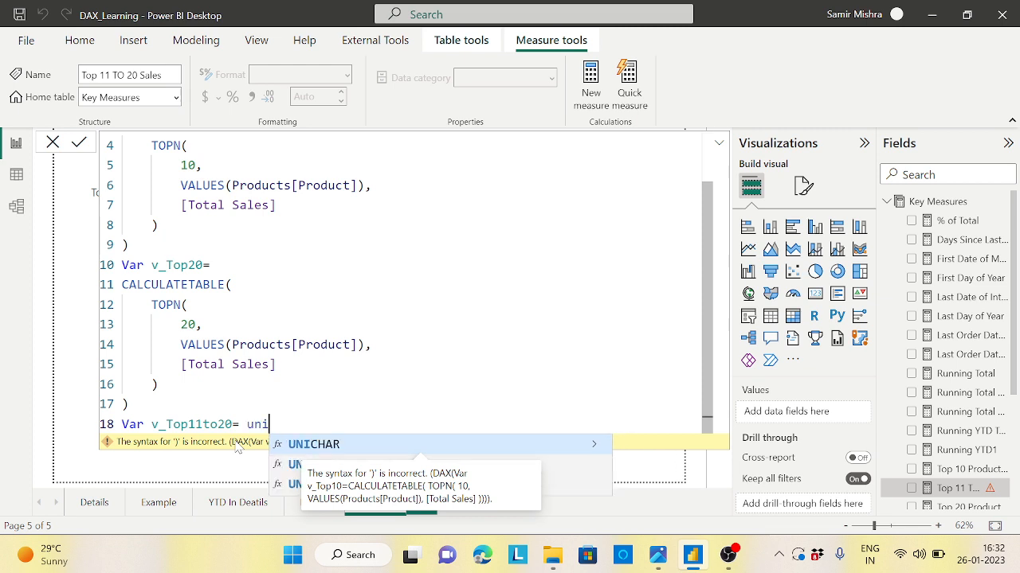
key(BackSpace)
key(BackSpace)
key(BackSpace)
text(intesr)
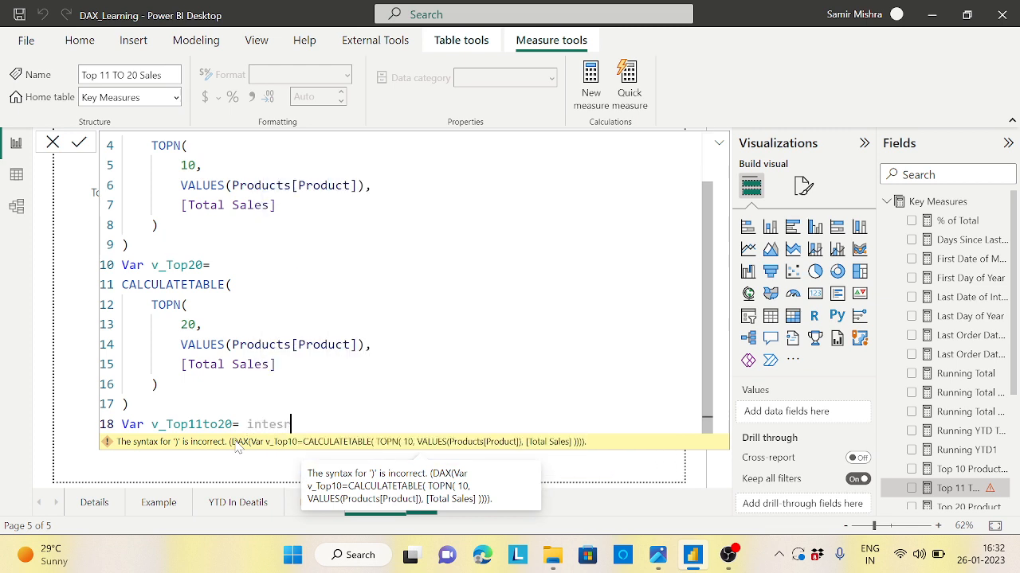
key(BackSpace)
key(BackSpace)
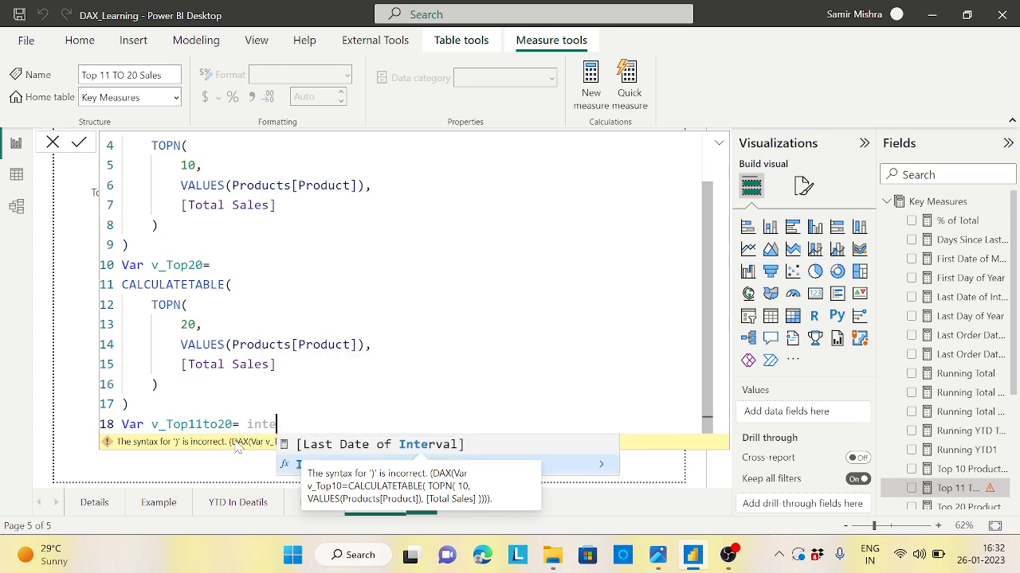
text(rse)
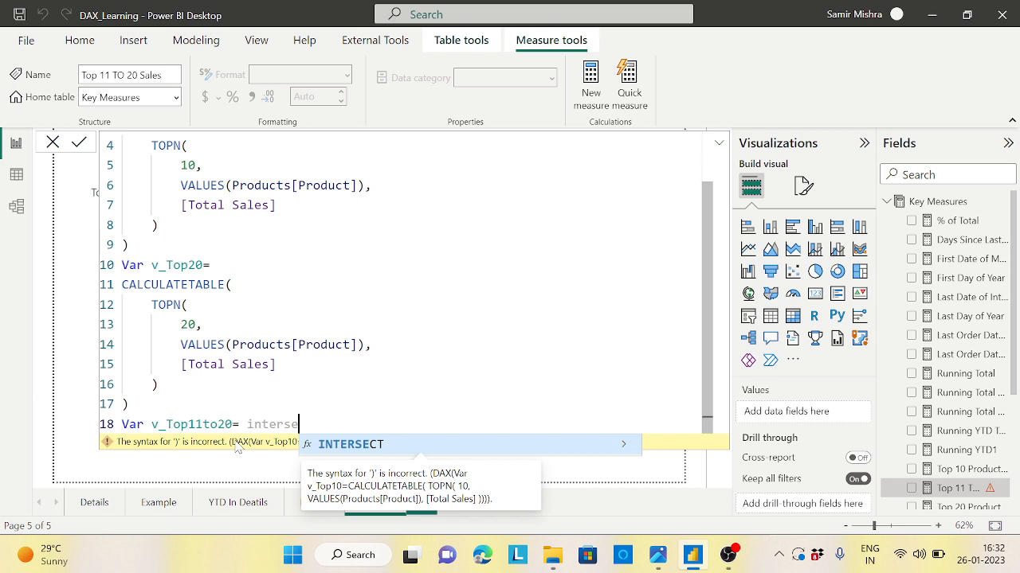
key(BackSpace)
key(BackSpace)
key(BackSpace)
key(BackSpace)
key(BackSpace)
key(BackSpace)
key(BackSpace)
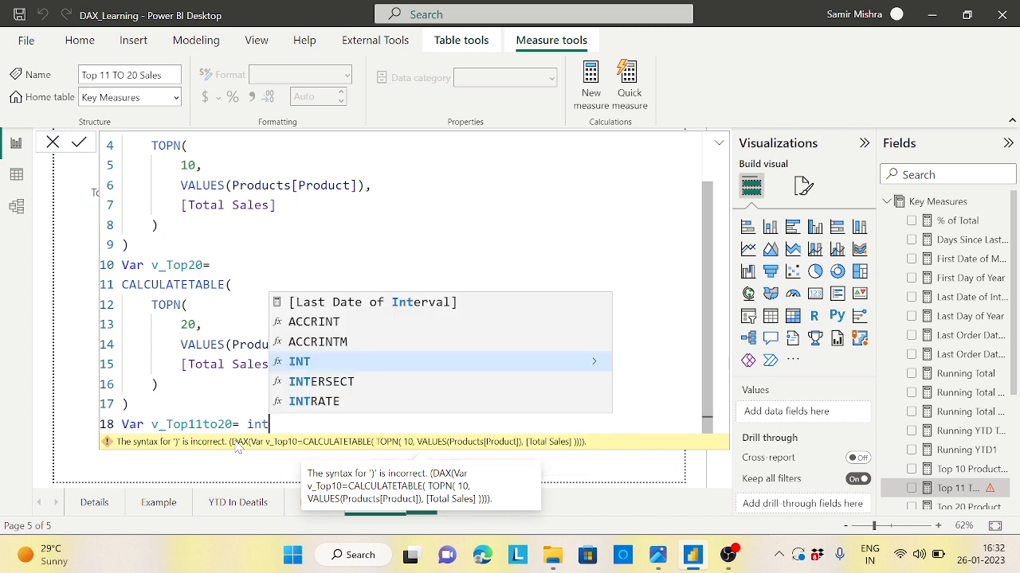
text(except)
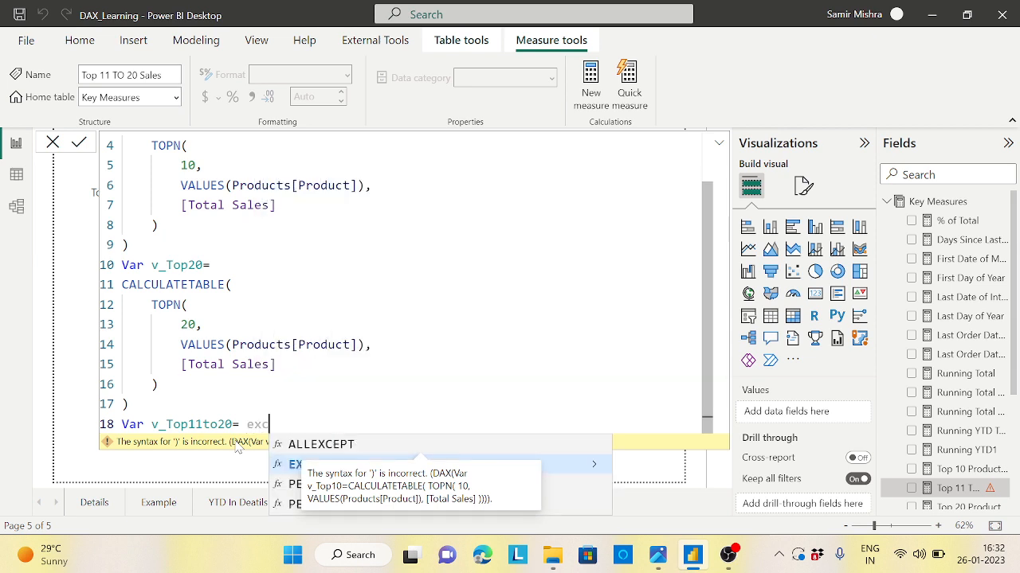
key(BackSpace)
key(BackSpace)
key(BackSpace)
key(BackSpace)
key(BackSpace)
key(BackSpace)
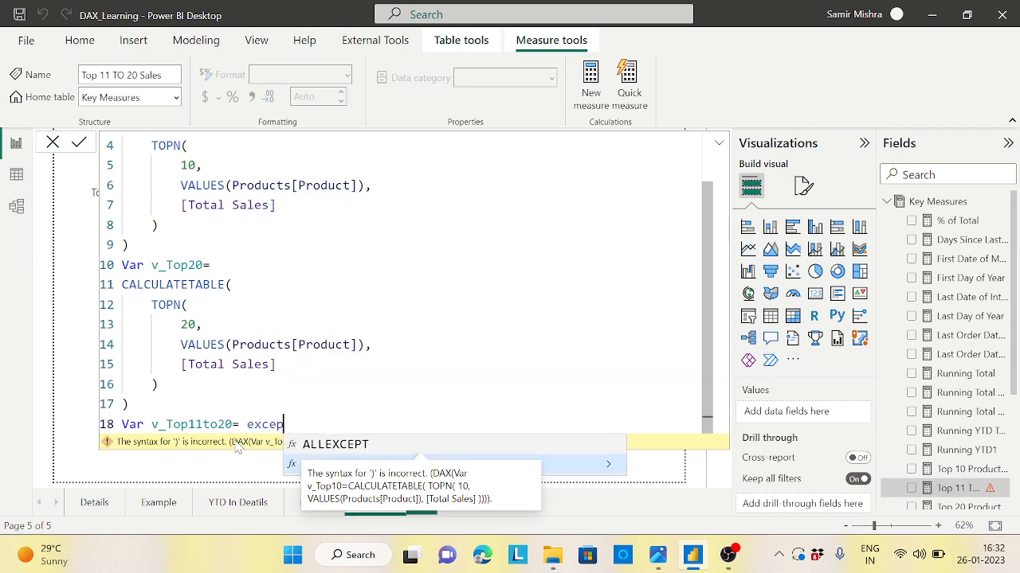
- Assign an EXCEPT function to v_Top11to20 with v_Top20 as its first table argument
key(Caps_Lock)
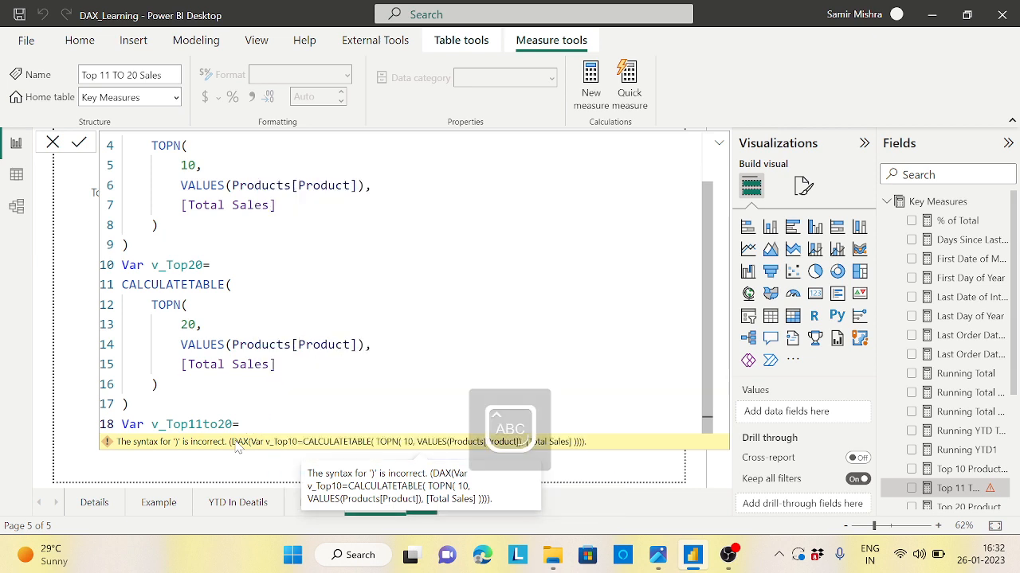
text(EXCE)
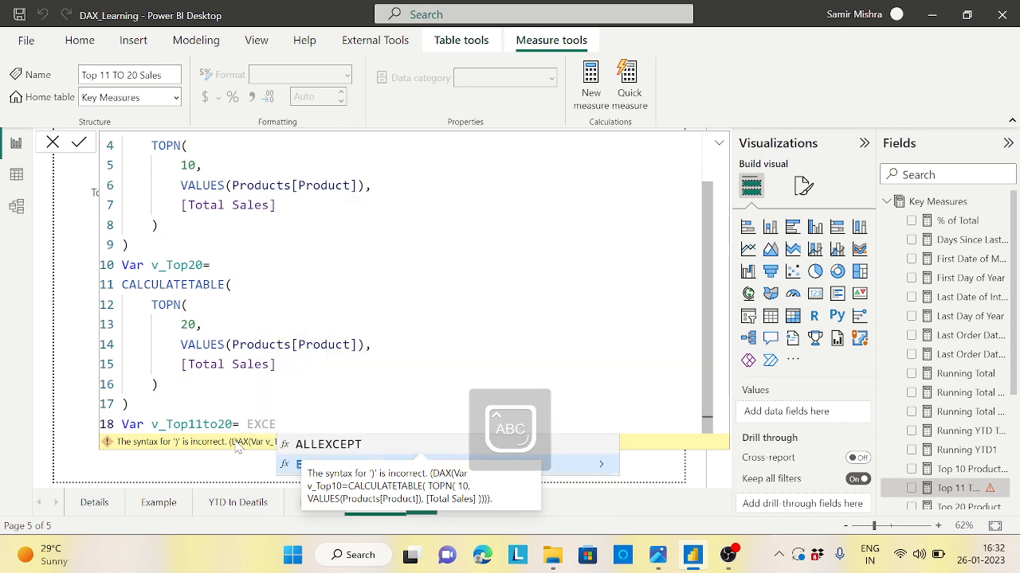
text(PT()
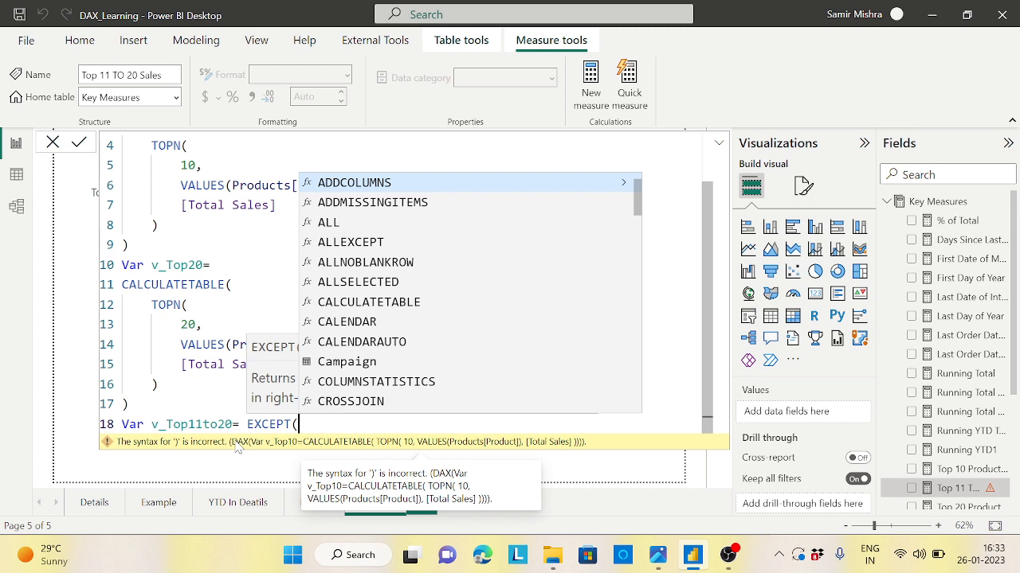
click(177, 265)
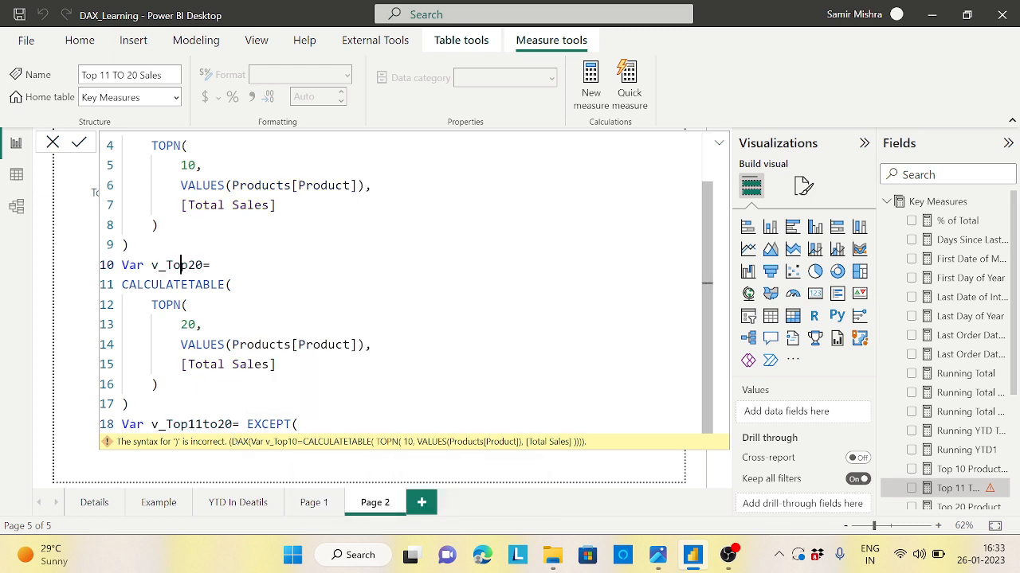
double_click(177, 266)
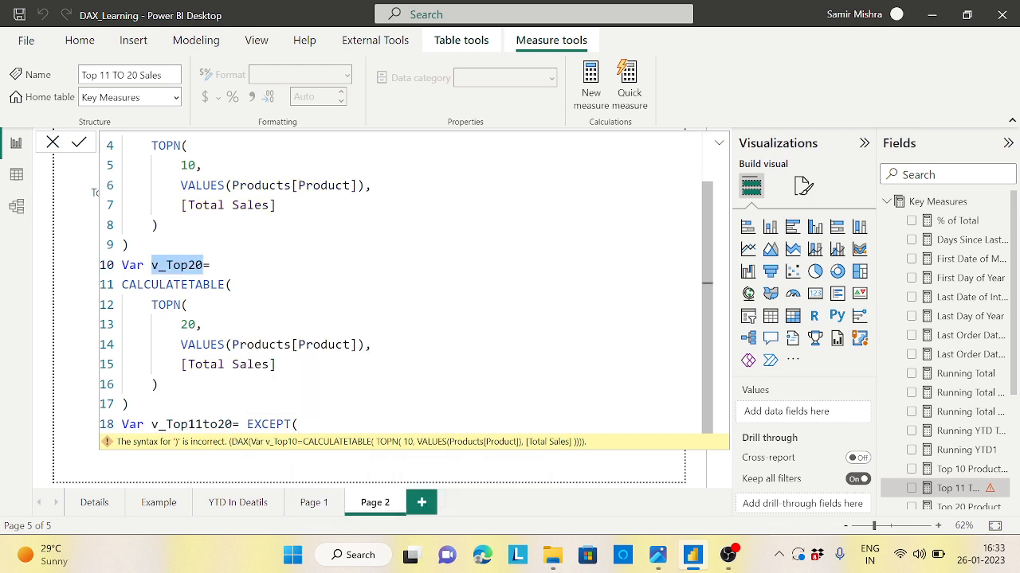
key(ctrl+c)
click(303, 424)
key(ctrl+v)
text(,)
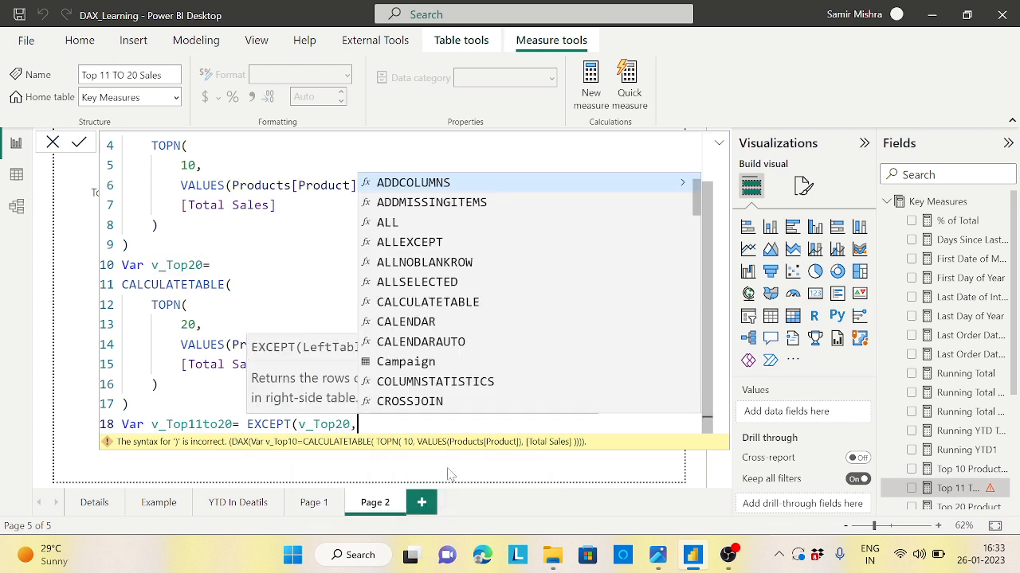
- Add v_Top10 as the second table argument of EXCEPT and close the function
scroll(398, 278, up, 1)
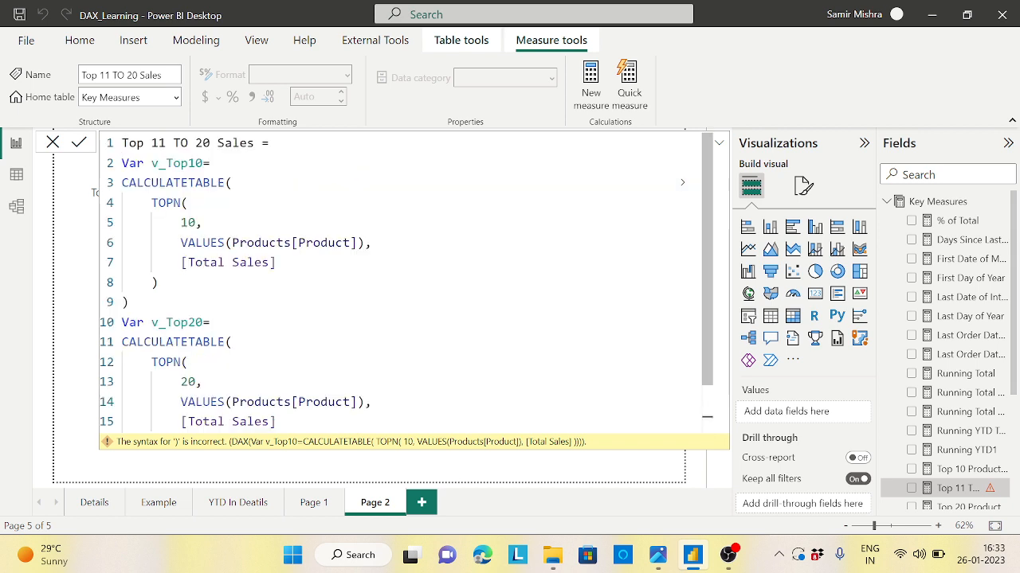
double_click(177, 162)
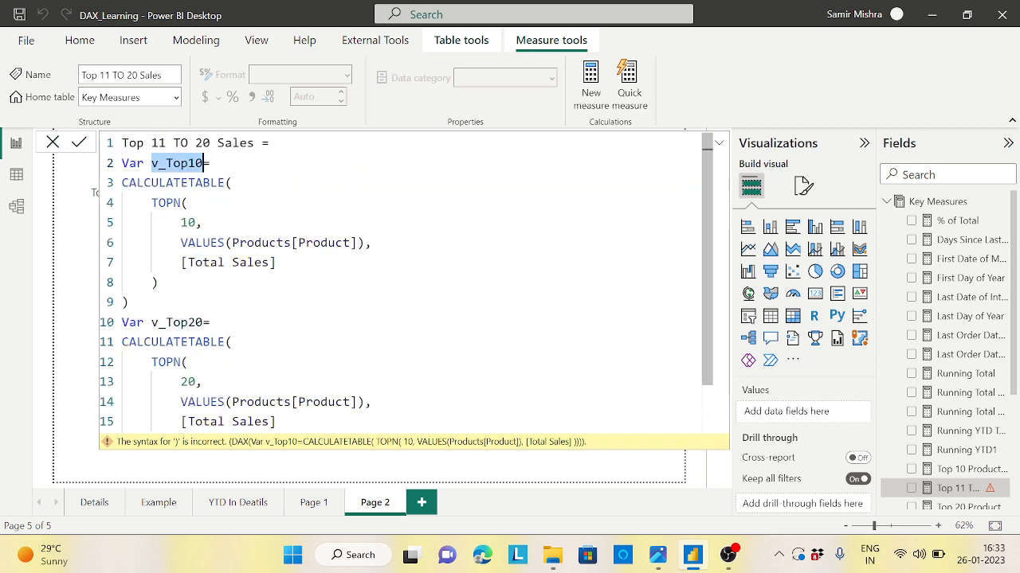
scroll(406, 284, down, 1)
click(358, 424)
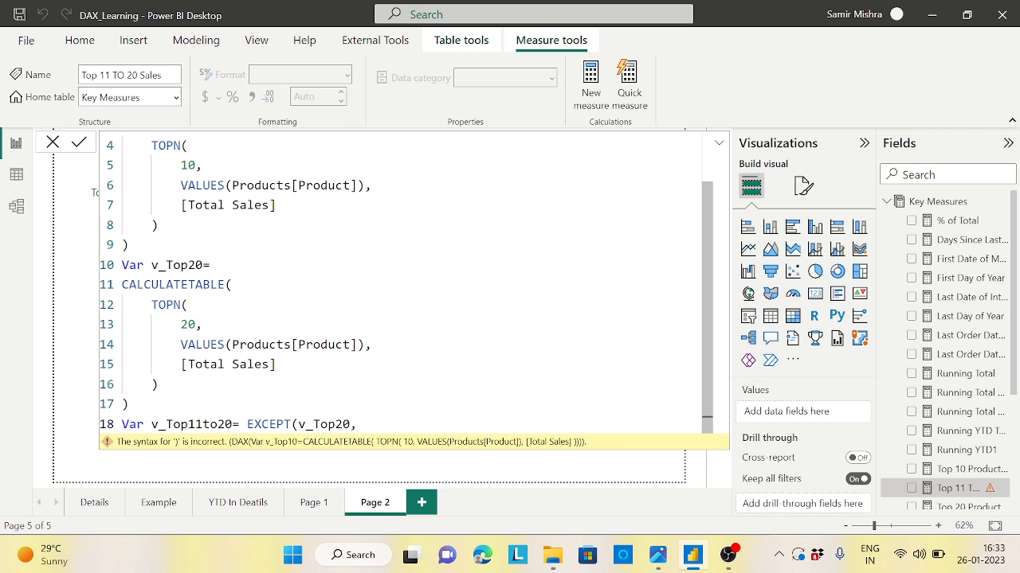
key(ctrl+v)
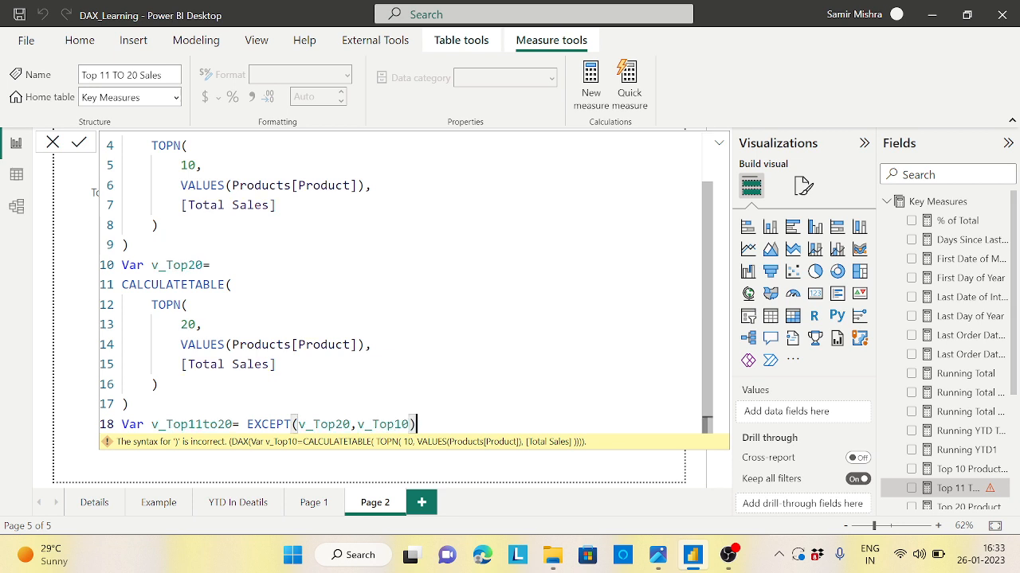
click(158, 384)
drag(298, 424, 351, 424)
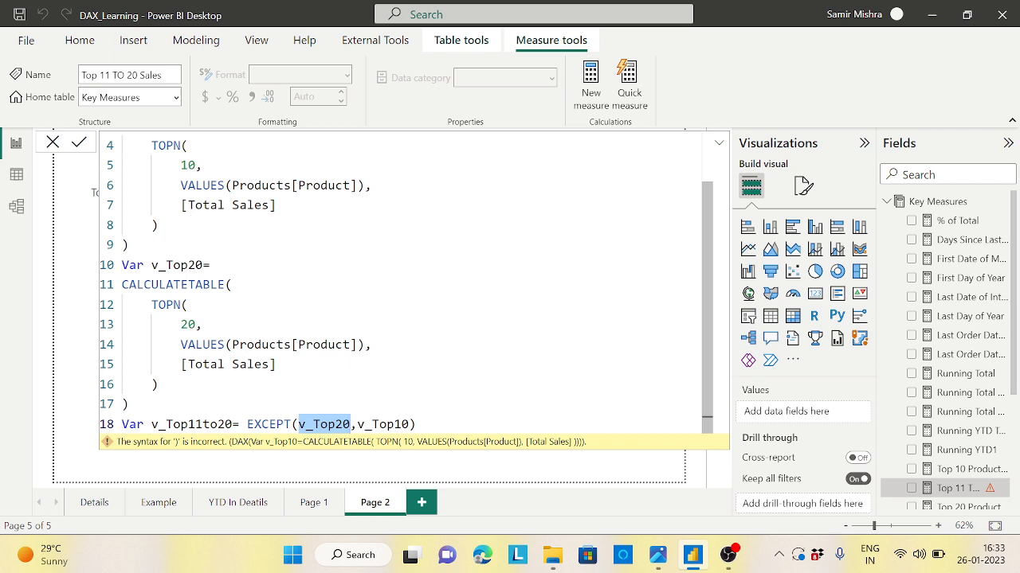
- Add a Return statement on a new line below the v_Top11to20 variable and open an empty line after it
click(417, 424)
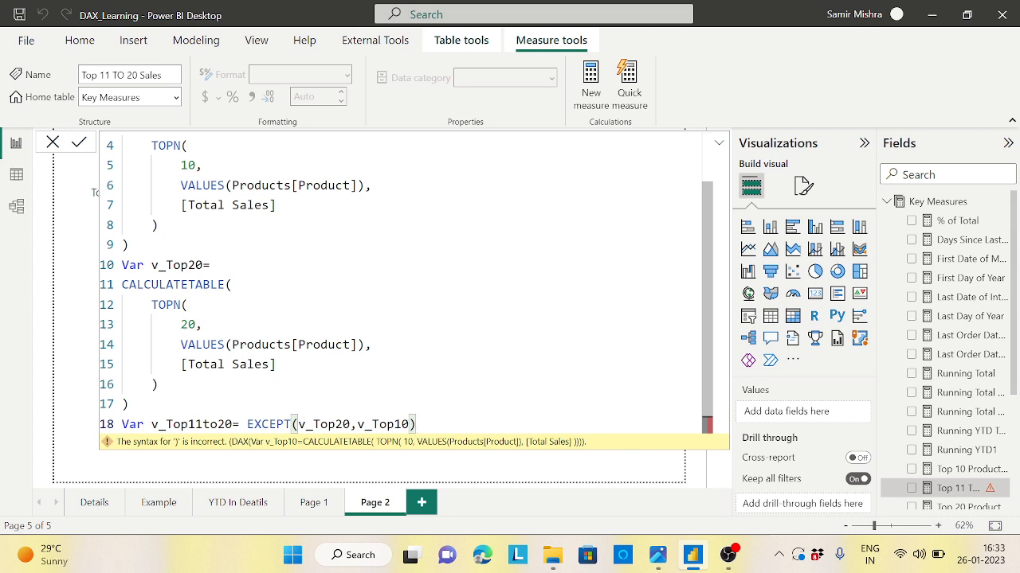
key(shift+Return)
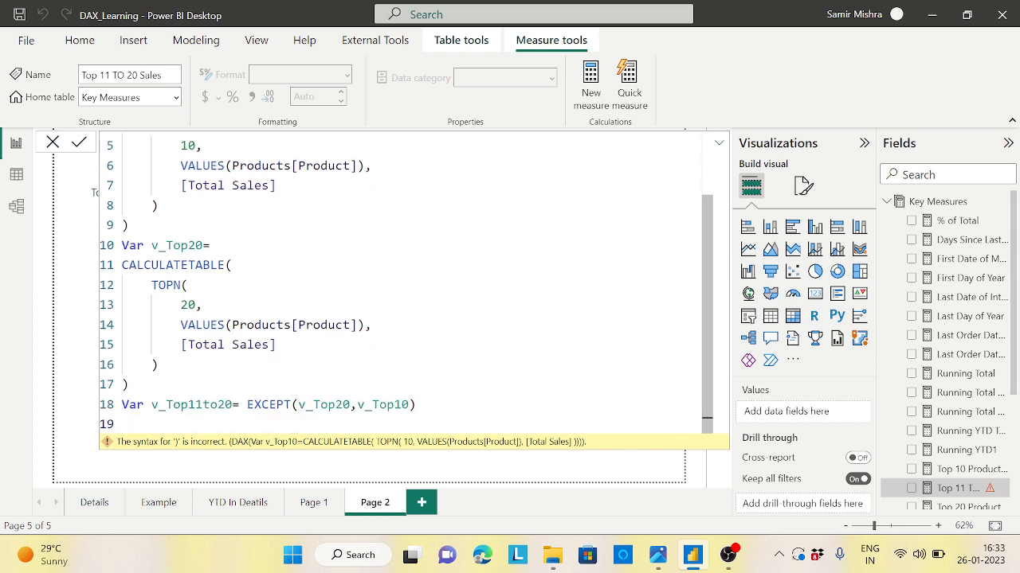
text(re)
key(Caps_Lock)
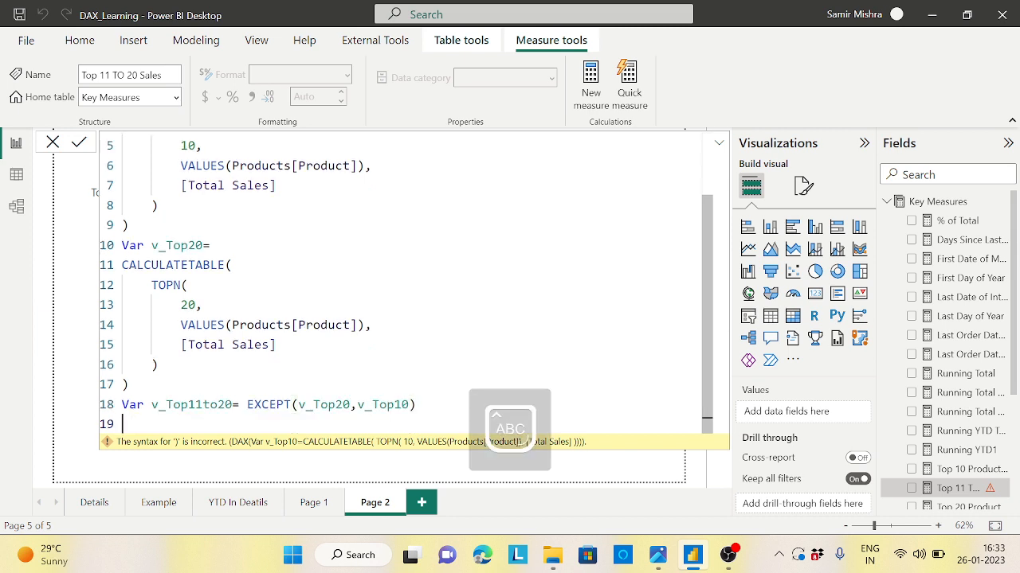
key(BackSpace)
key(BackSpace)
text(r)
key(BackSpace)
key(Caps_Lock)
text(Return)
key(Return)
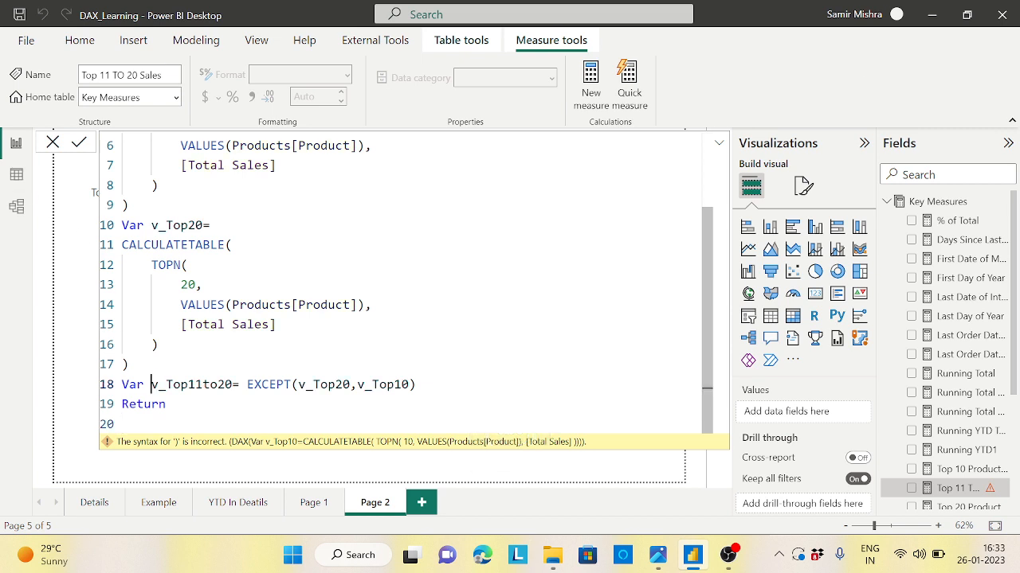
- Begin a SUMX function below Return with v_Top11to20 as its table argument on an indented line
drag(152, 384, 234, 385)
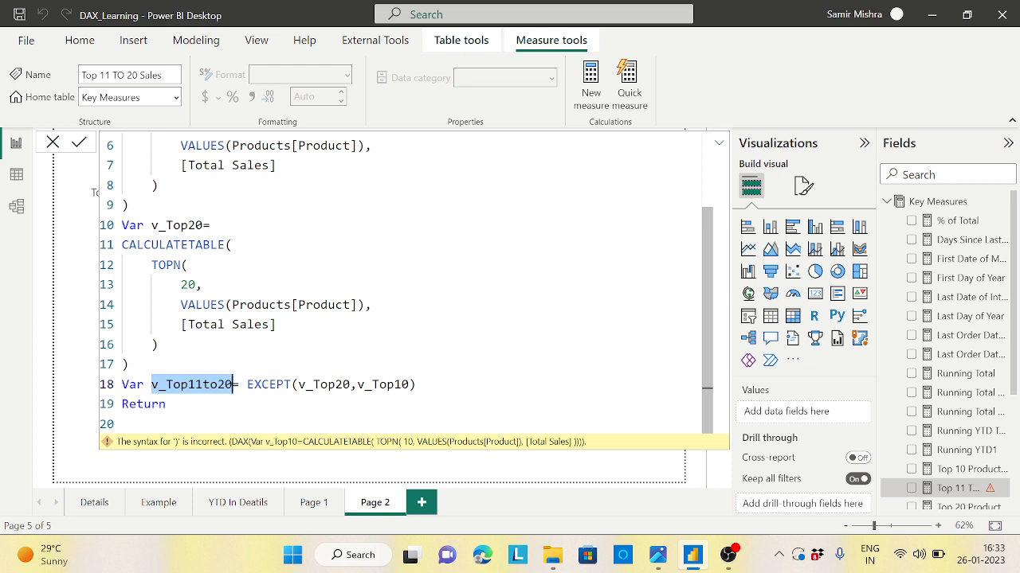
click(121, 424)
text(sumx()
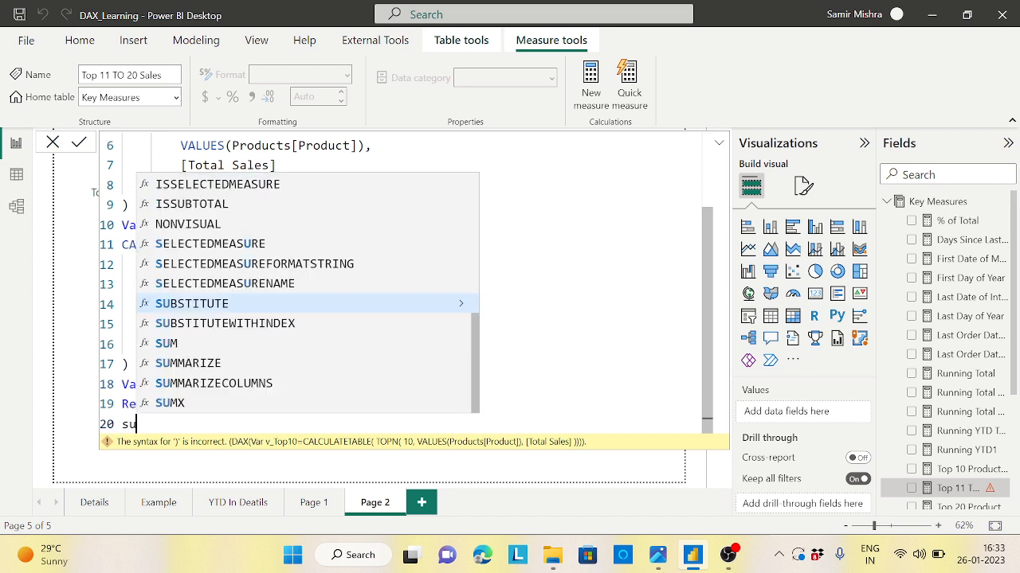
key(shift+Return)
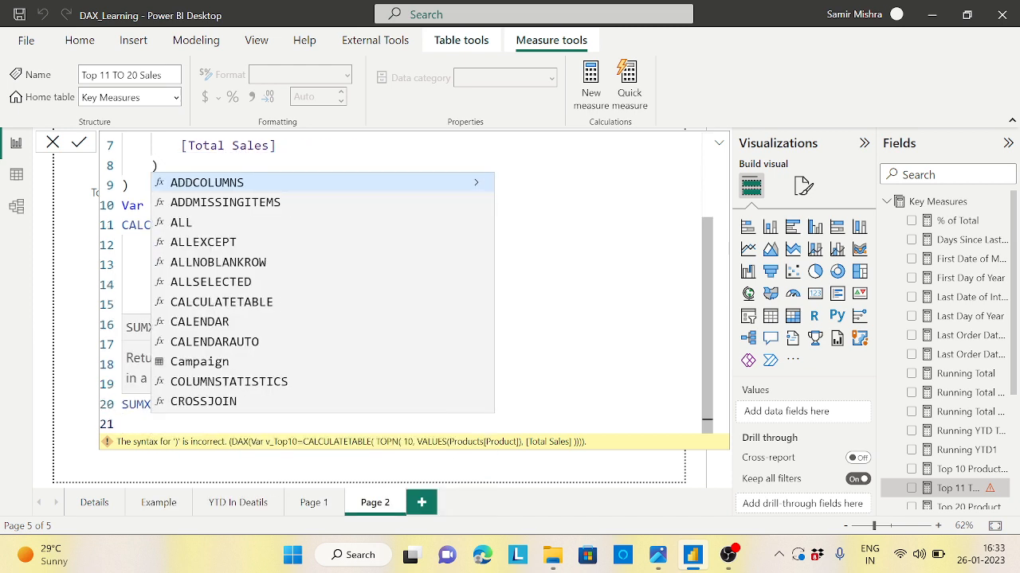
text(v)
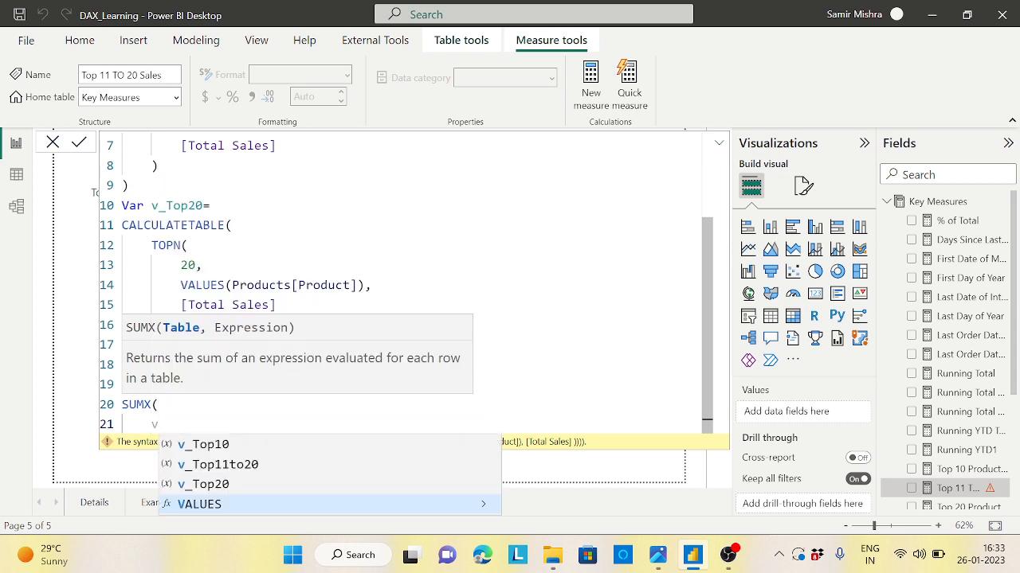
text(_Top11to20)
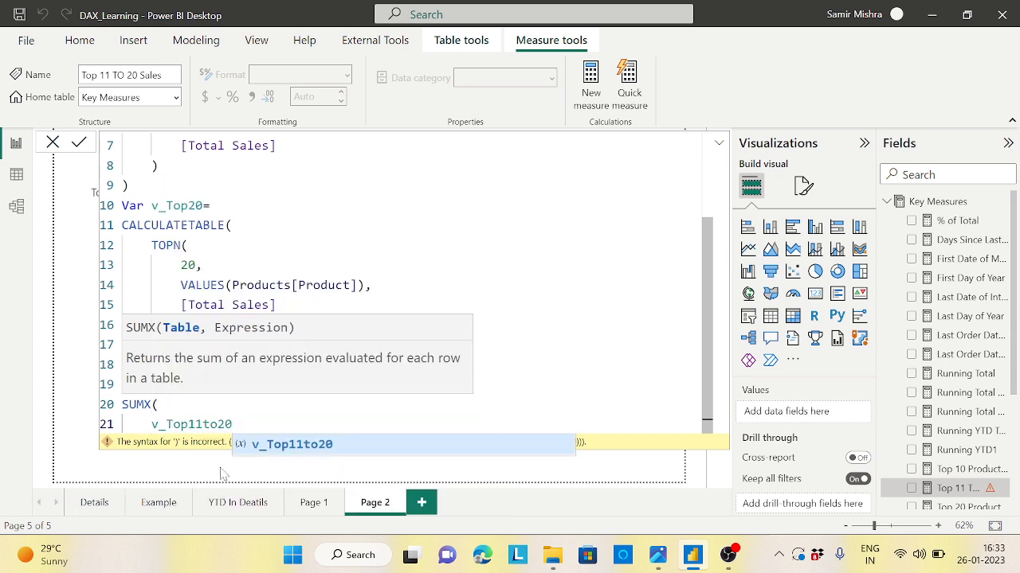
- Complete SUMX with [Total Sales] as its expression, then commit the Top 11 TO 20 Sales measure and leave the formula editor
text(,)
key(shift+Return)
text([)
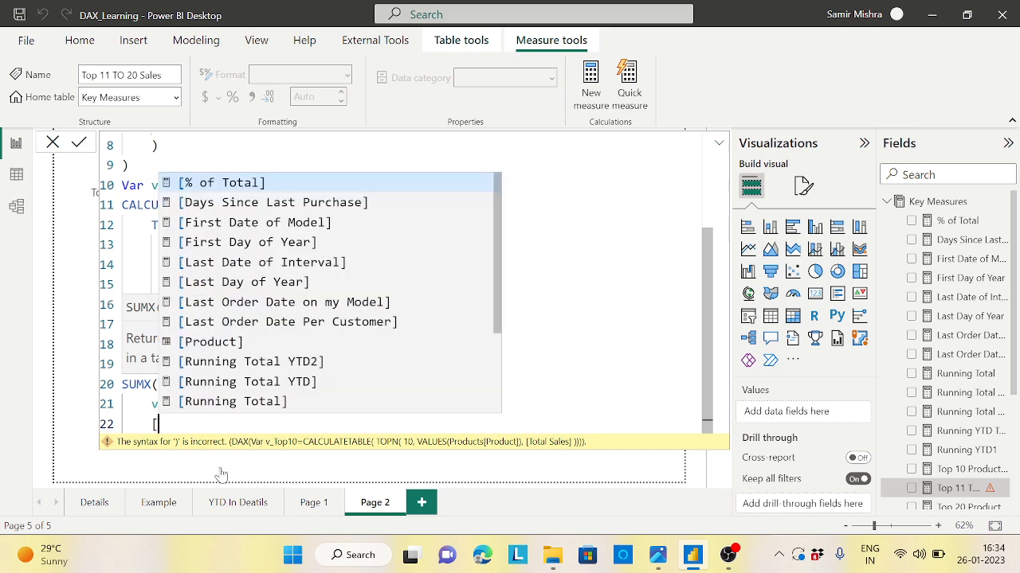
text(to)
click(239, 403)
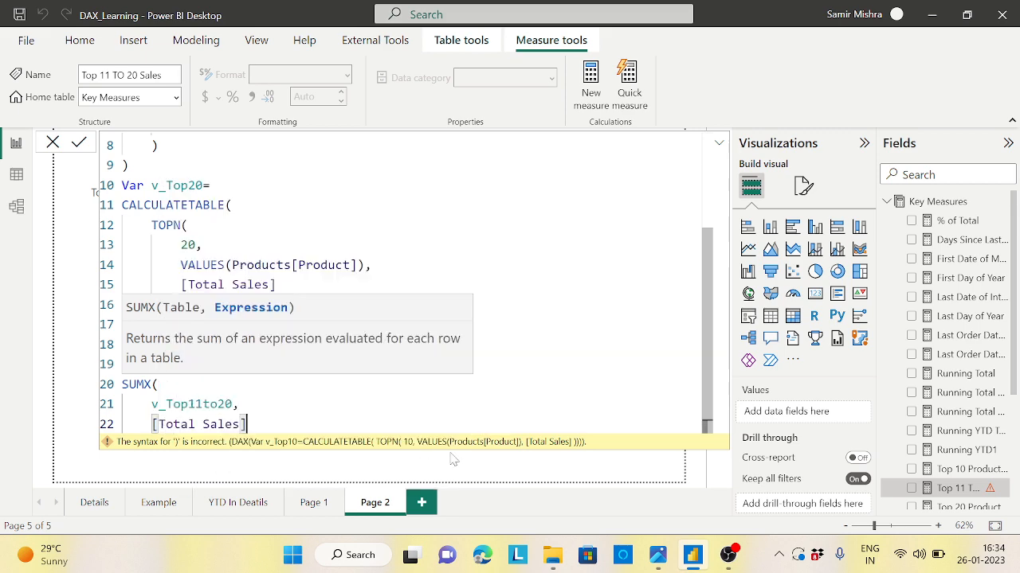
key(shift+Return)
text())
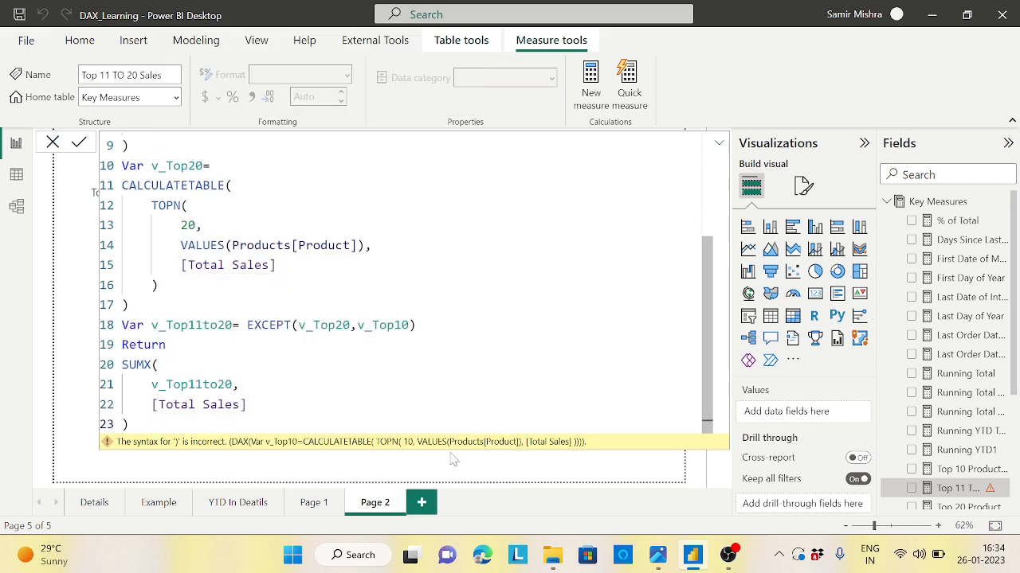
key(Return)
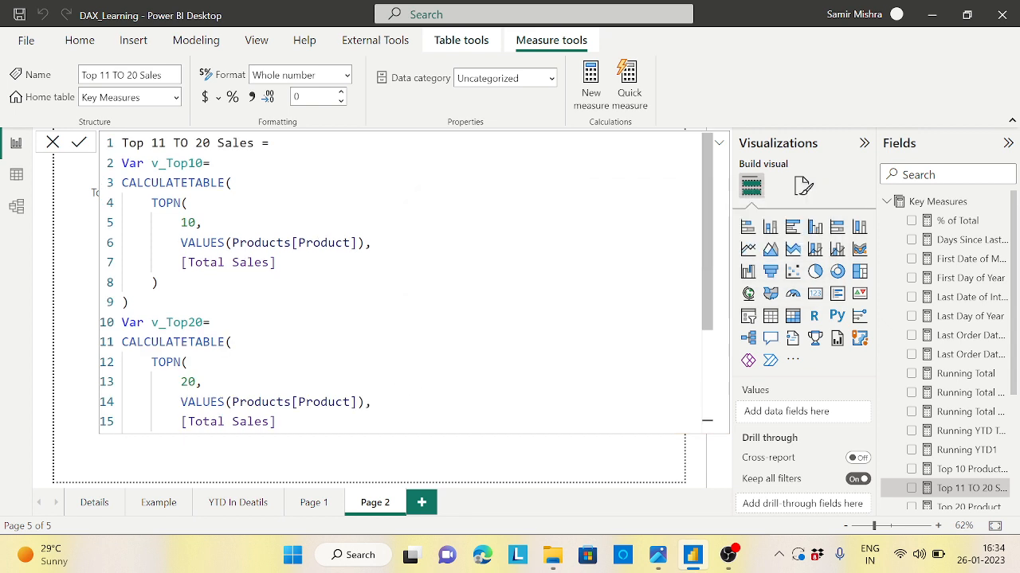
scroll(406, 283, down, 3)
scroll(403, 283, up, 3)
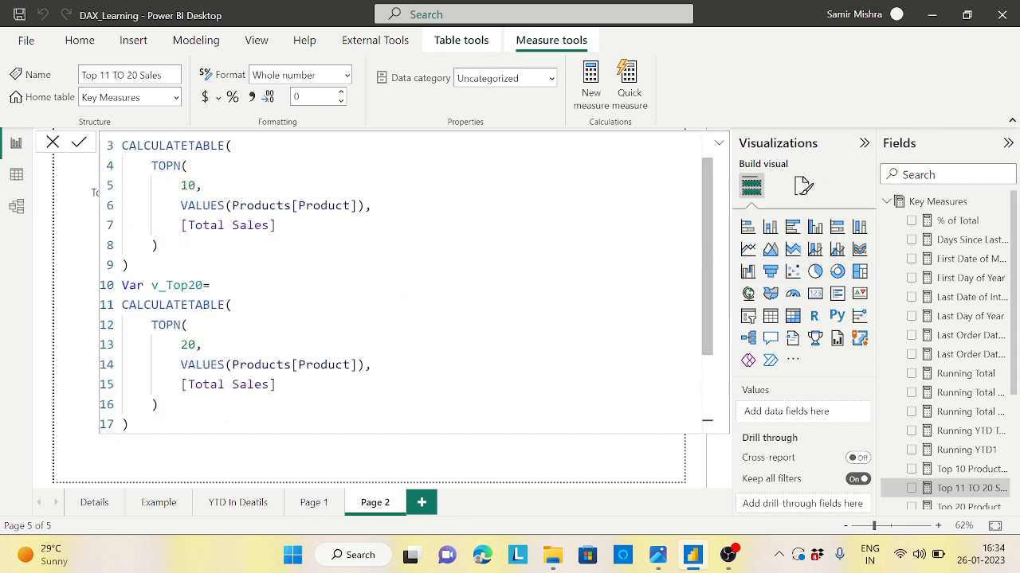
click(718, 143)
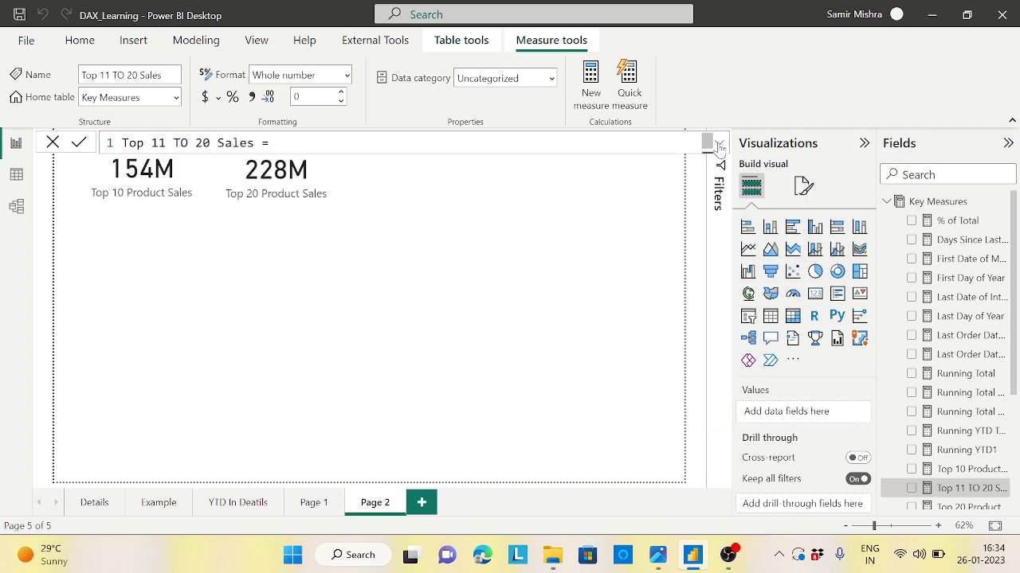
click(916, 204)
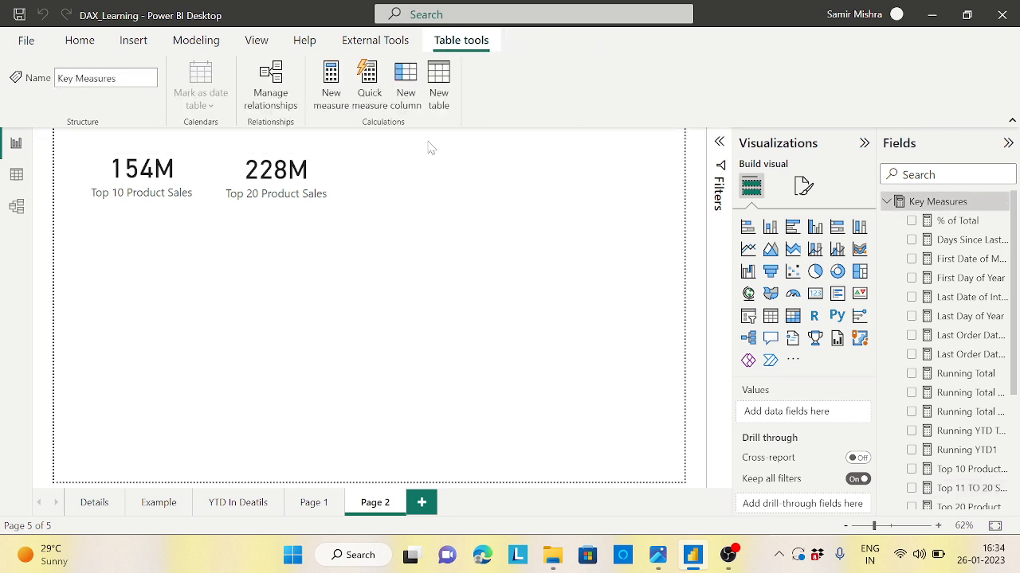
- Duplicate the Top 20 Product Sales card and place the copy to the right of the original in the same row
click(335, 178)
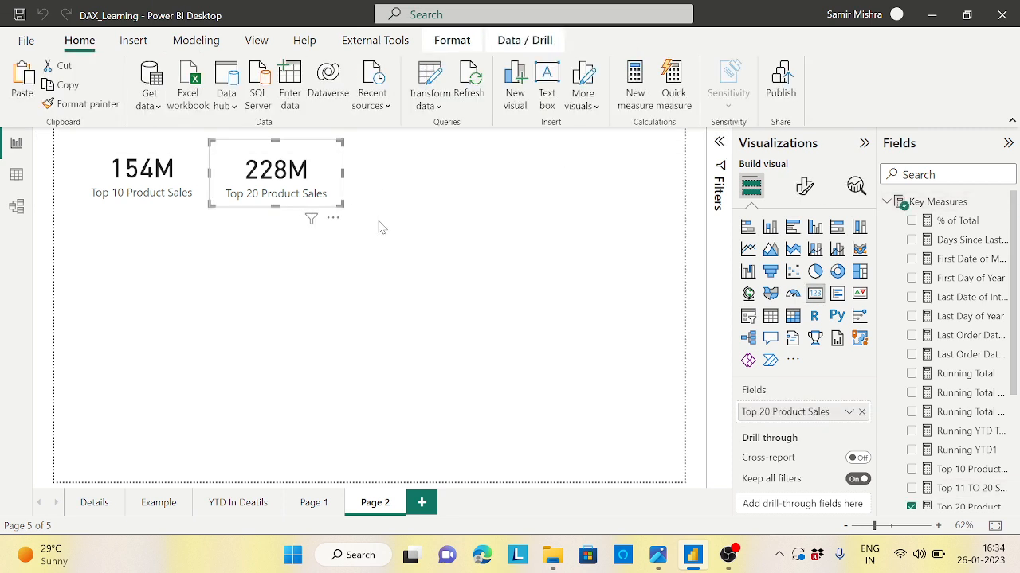
key(ctrl+v)
drag(439, 182, 474, 187)
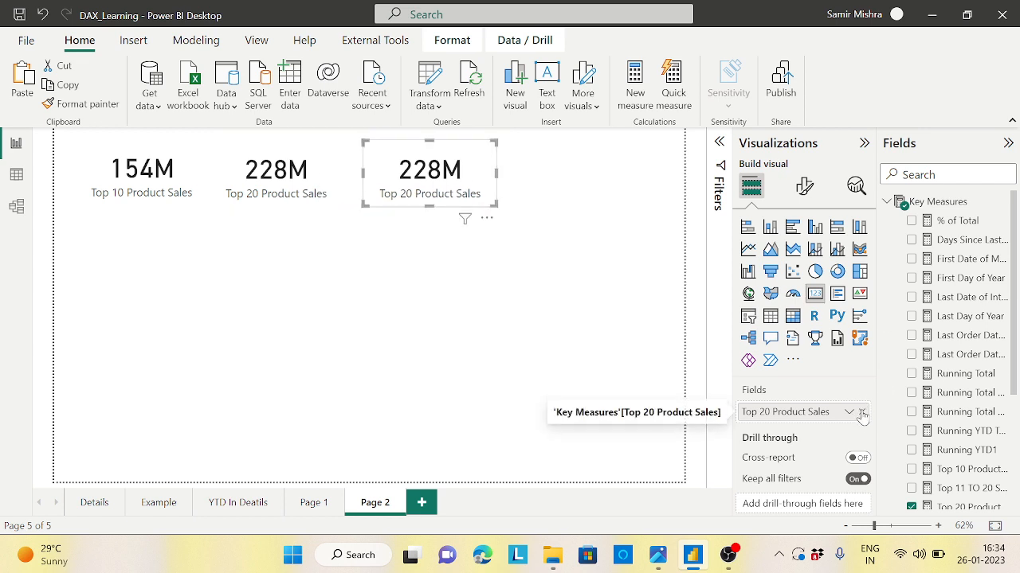
- Replace the copied card's field with the Top 11 TO 20 Sales measure and deselect the card
click(861, 412)
click(911, 489)
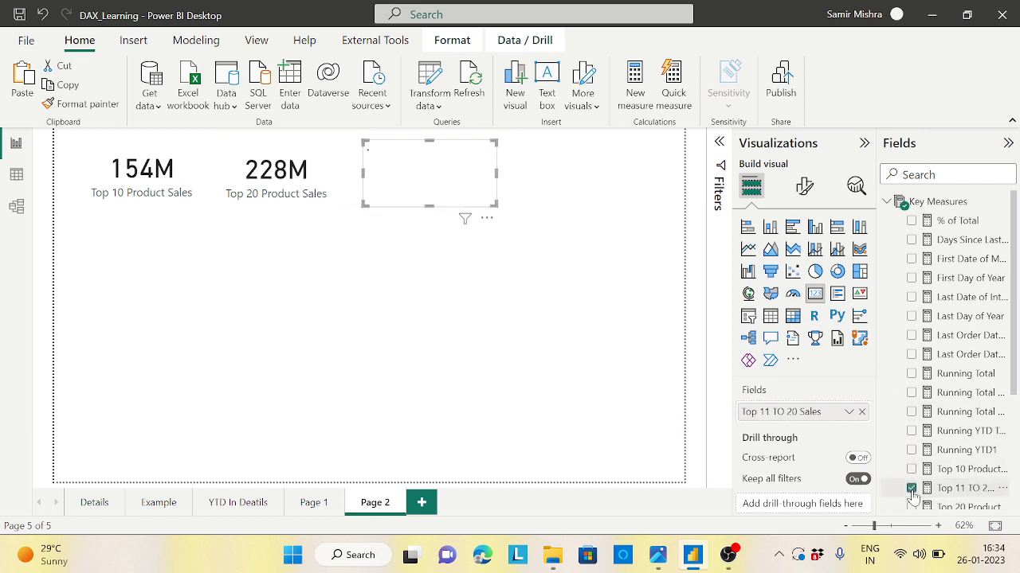
click(421, 289)
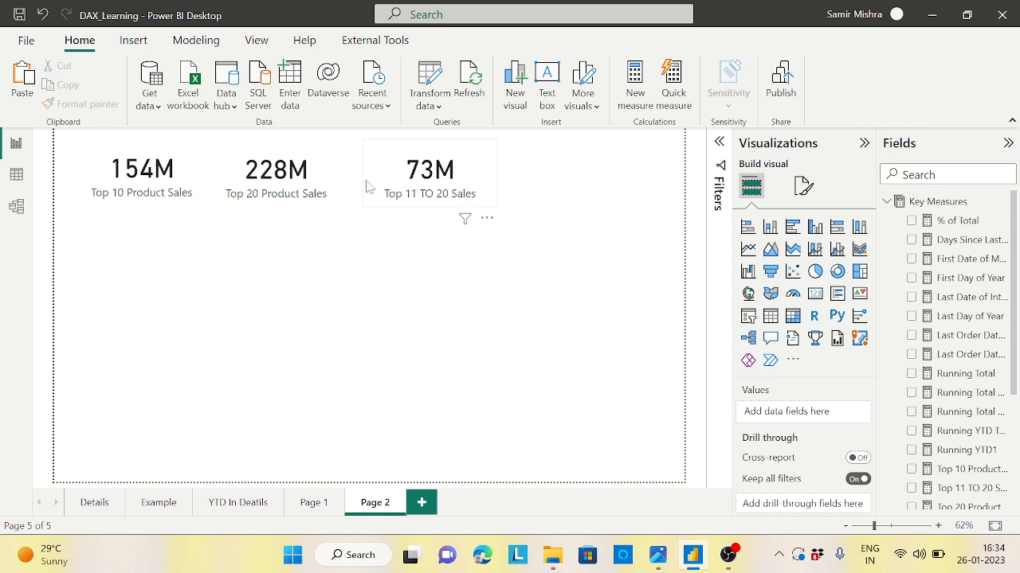
- Check the reference image Top 10 Screenshot.png in the photo viewer and insert an enlarged table visual below the cards in Power BI
mouse_move(661, 554)
click(636, 512)
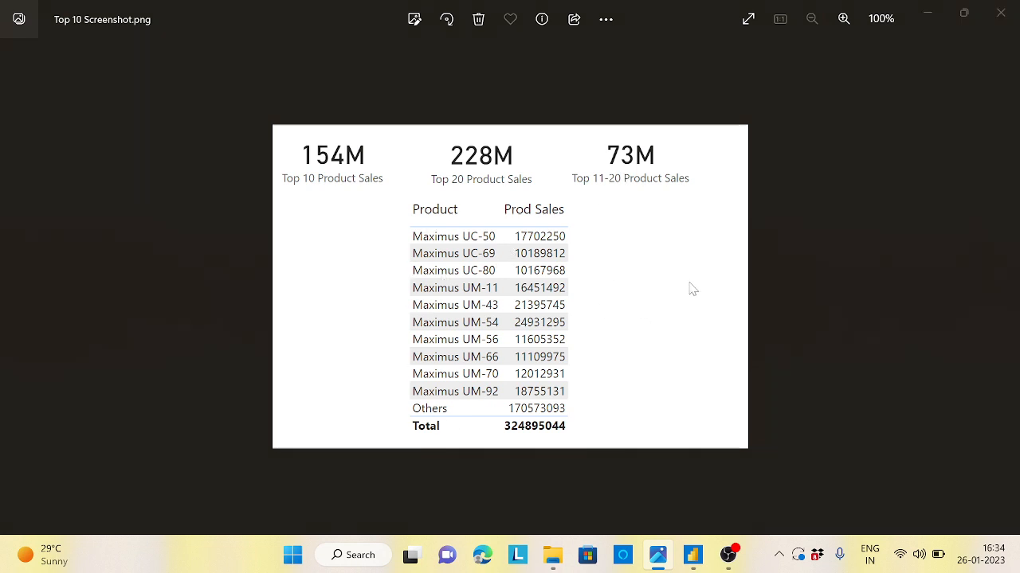
key(alt+Tab)
click(770, 316)
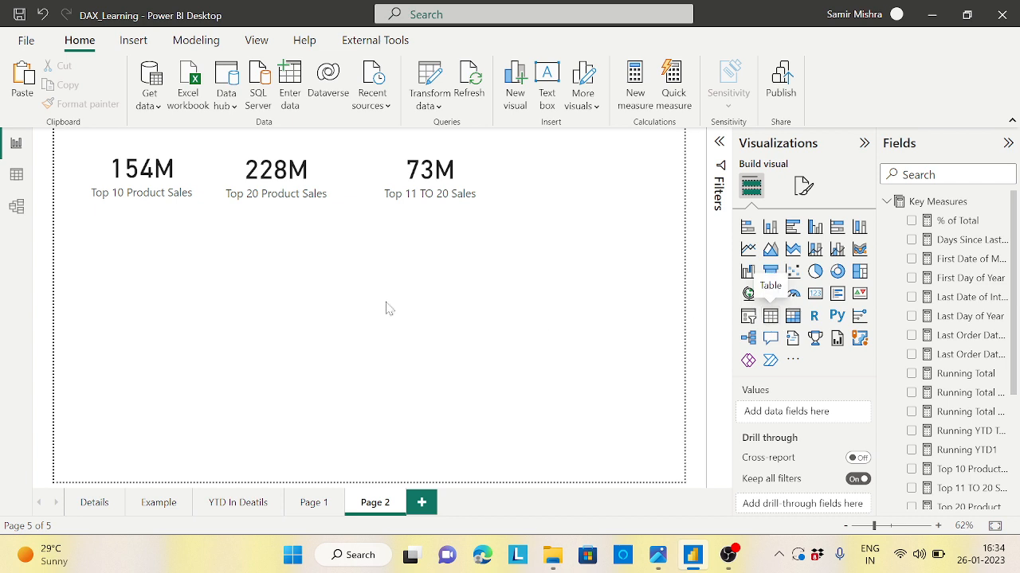
drag(199, 300, 515, 403)
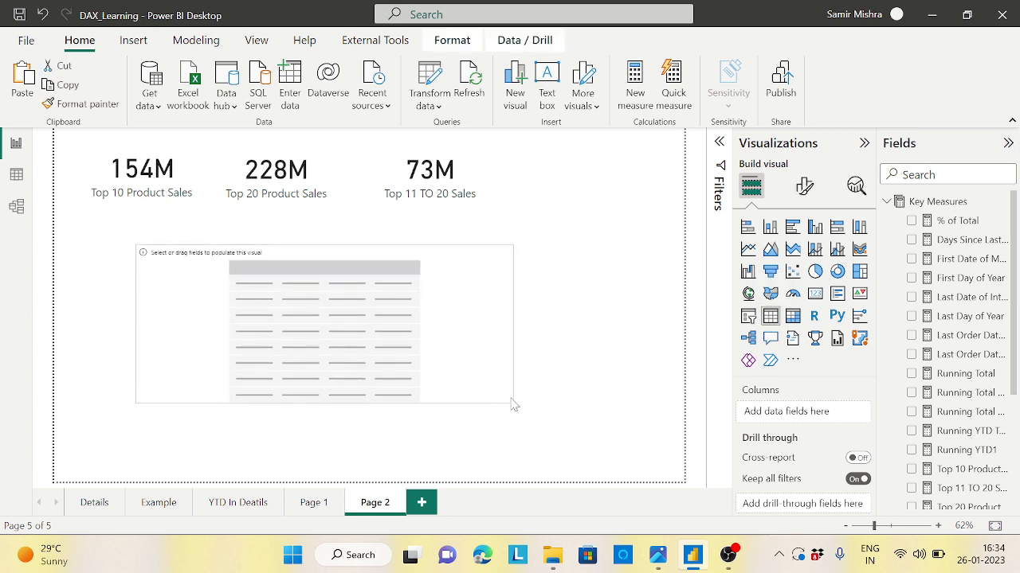
- Populate the table visual with Product from the Products table and the Total Sales measure from Key Measures
click(885, 203)
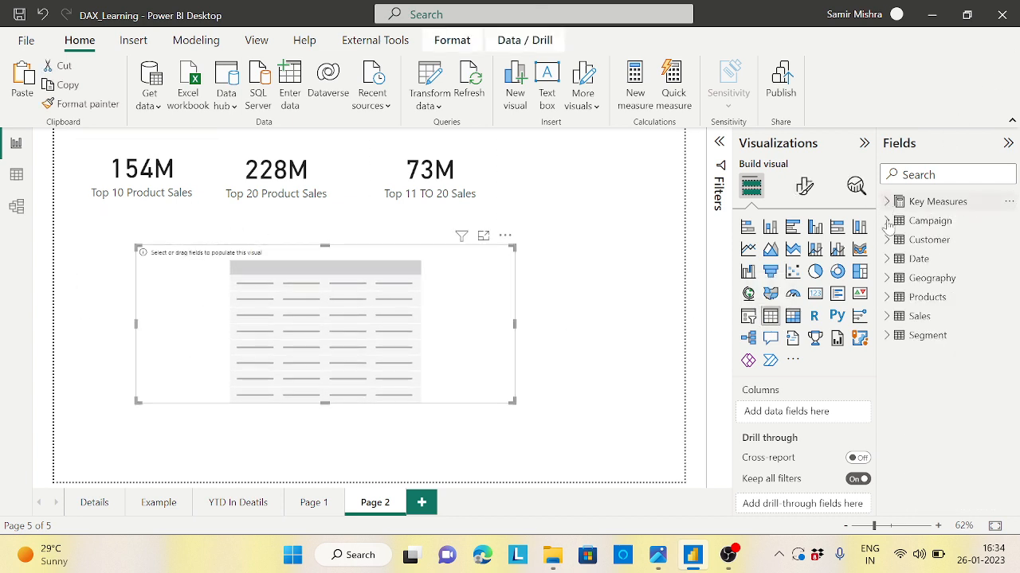
click(887, 297)
click(911, 335)
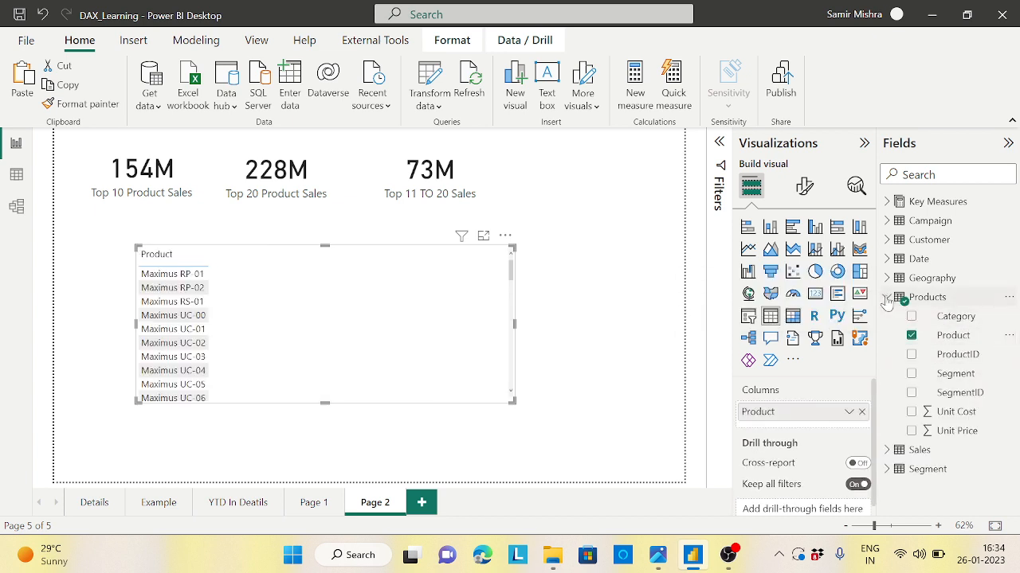
click(889, 297)
click(889, 202)
scroll(966, 376, down, 3)
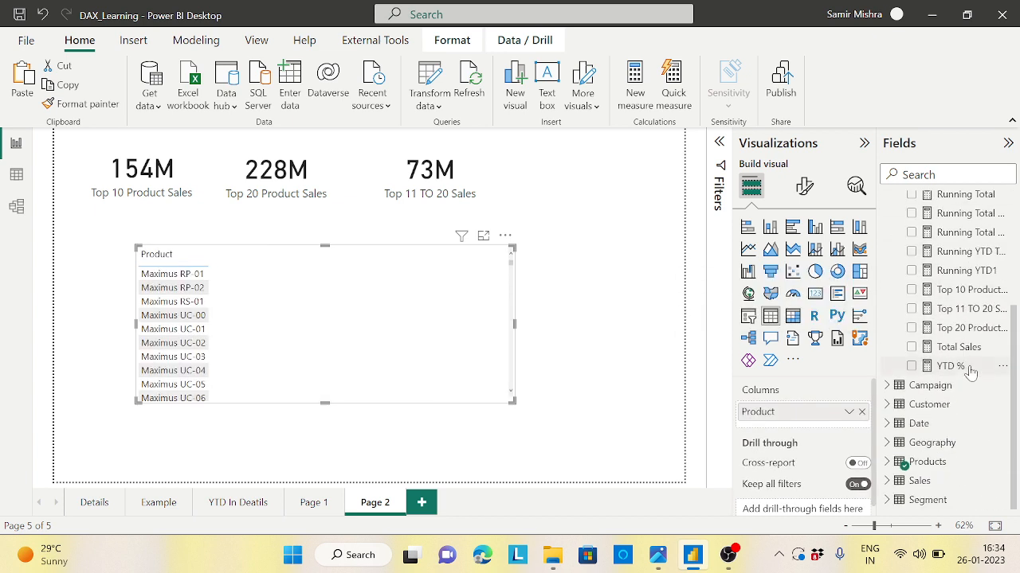
click(911, 347)
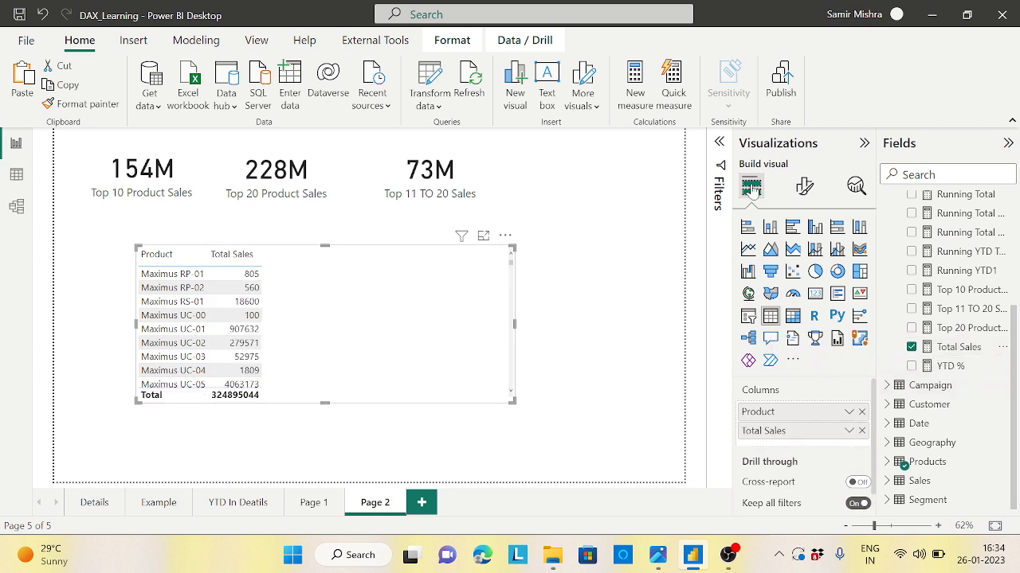
- Apply a Top N filter on Product for the table visual, showing the top 10 items by Total Sales
click(719, 142)
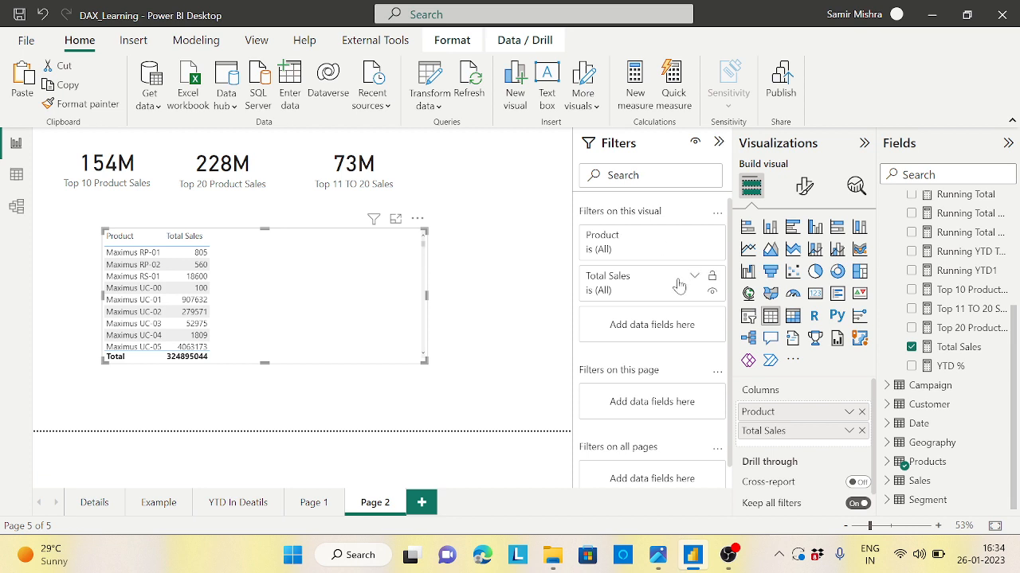
click(694, 239)
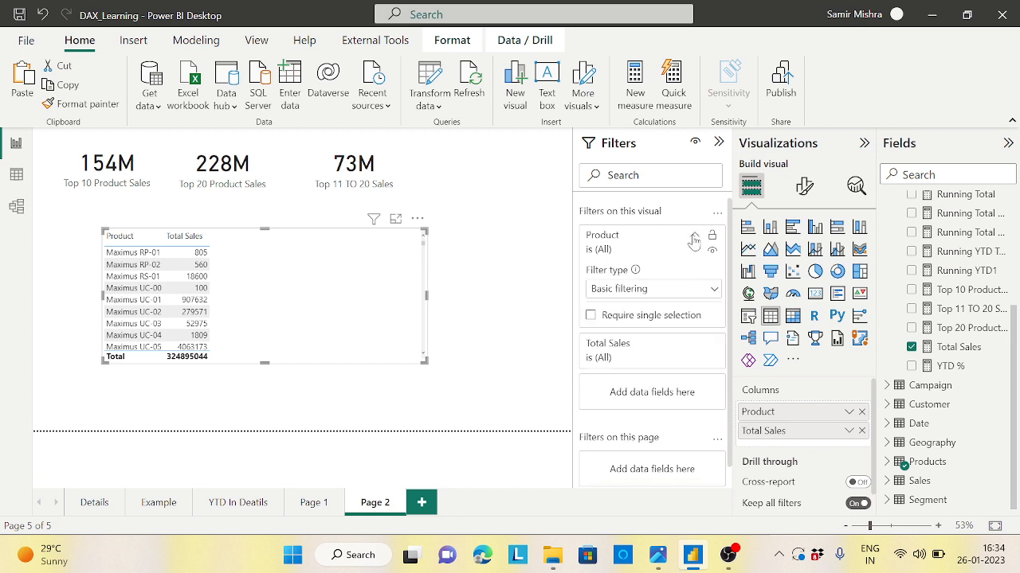
click(715, 293)
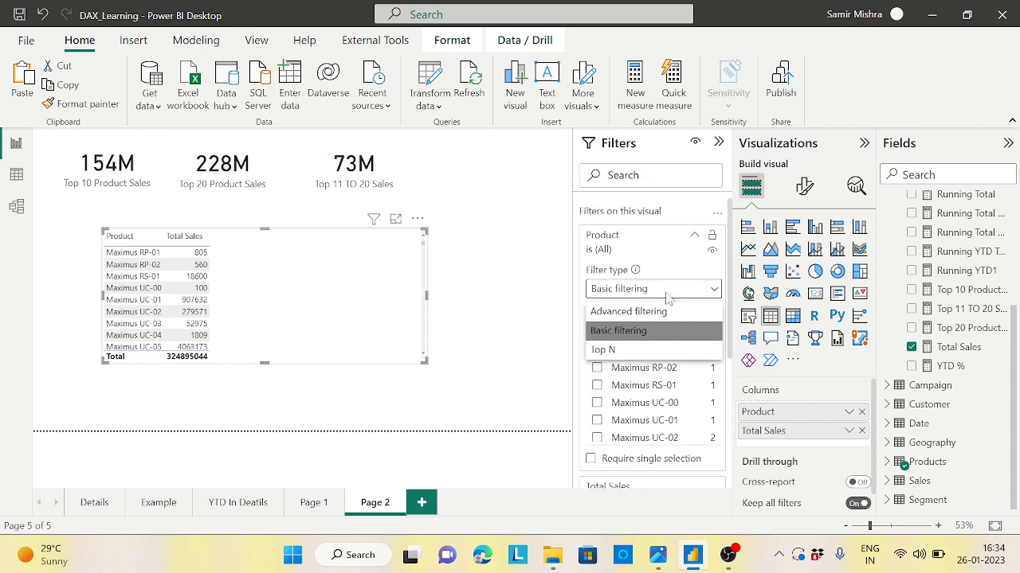
click(620, 348)
click(686, 330)
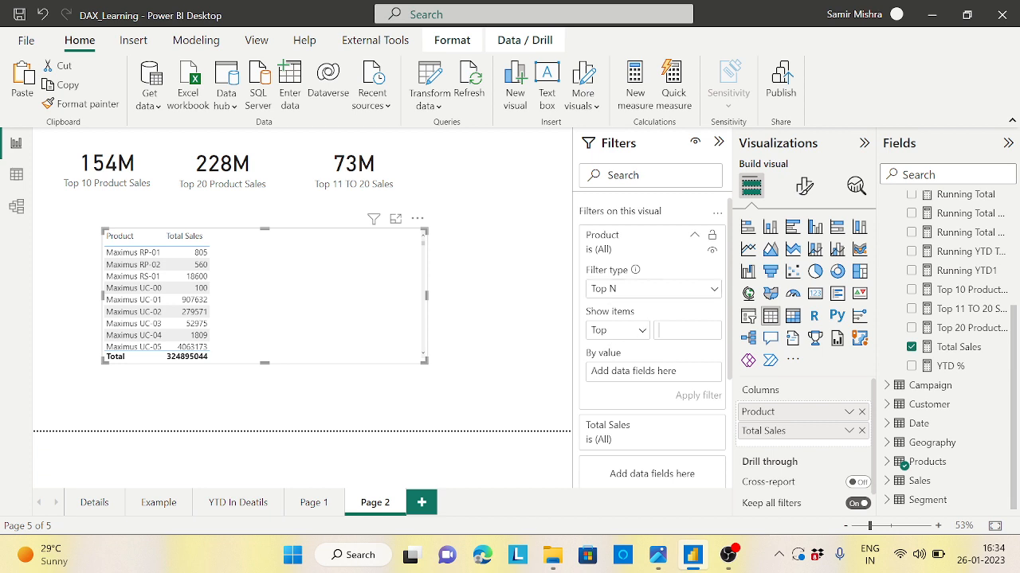
text(10)
drag(955, 350, 665, 375)
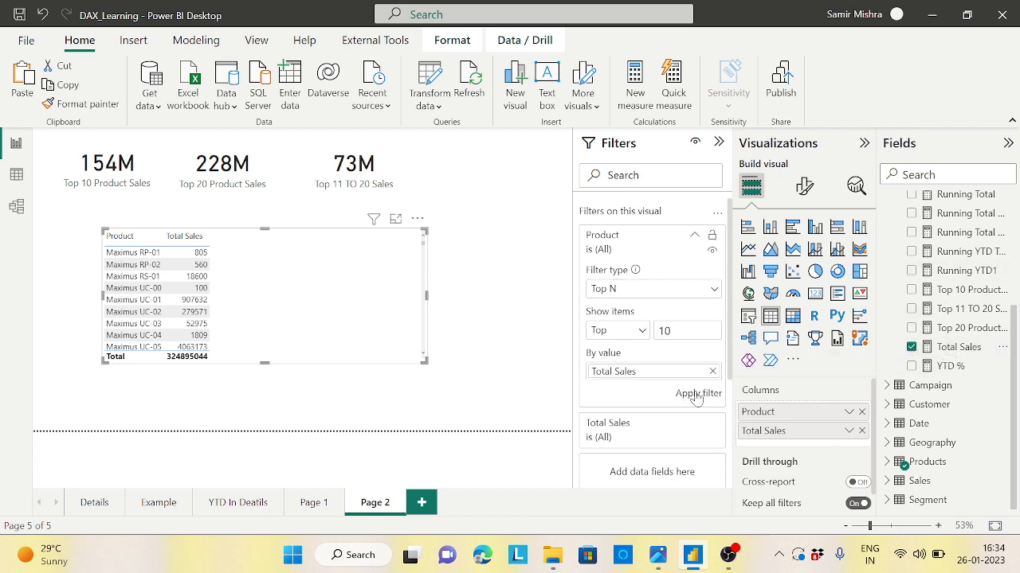
click(695, 394)
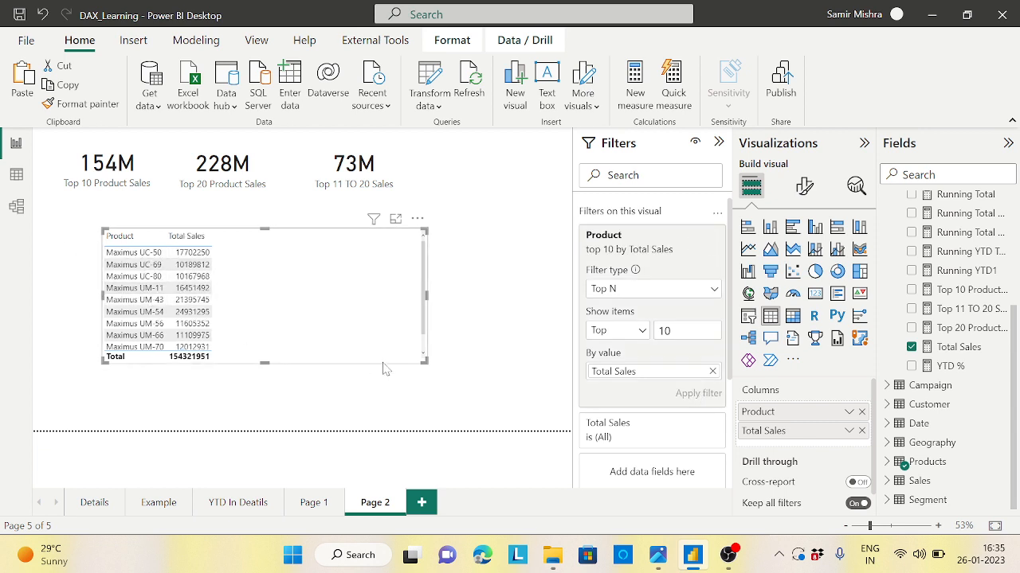
- Enlarge the table visual to fit all filtered products and bring up the reference screenshot in the photo viewer for comparison
drag(424, 361, 436, 389)
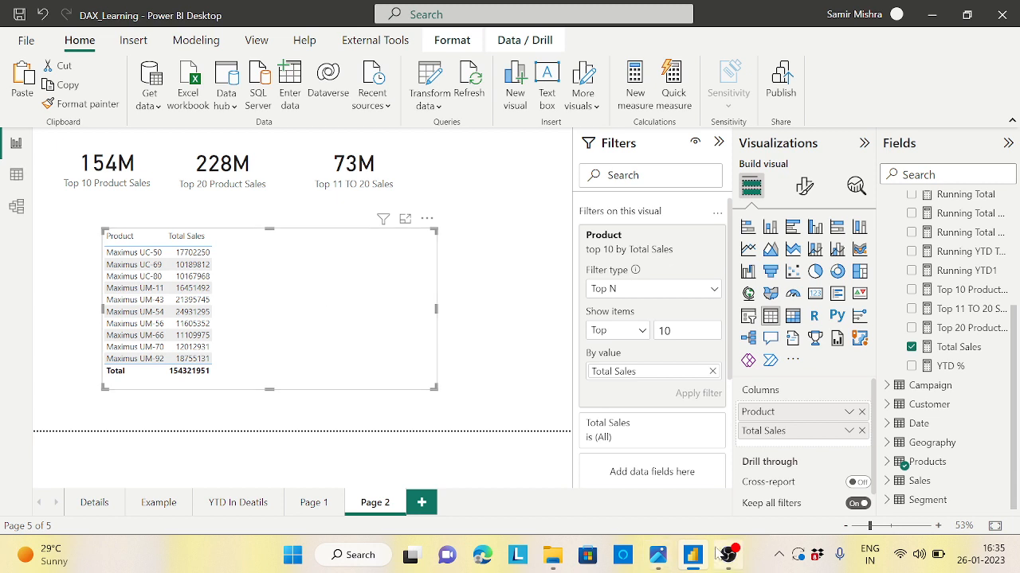
click(666, 561)
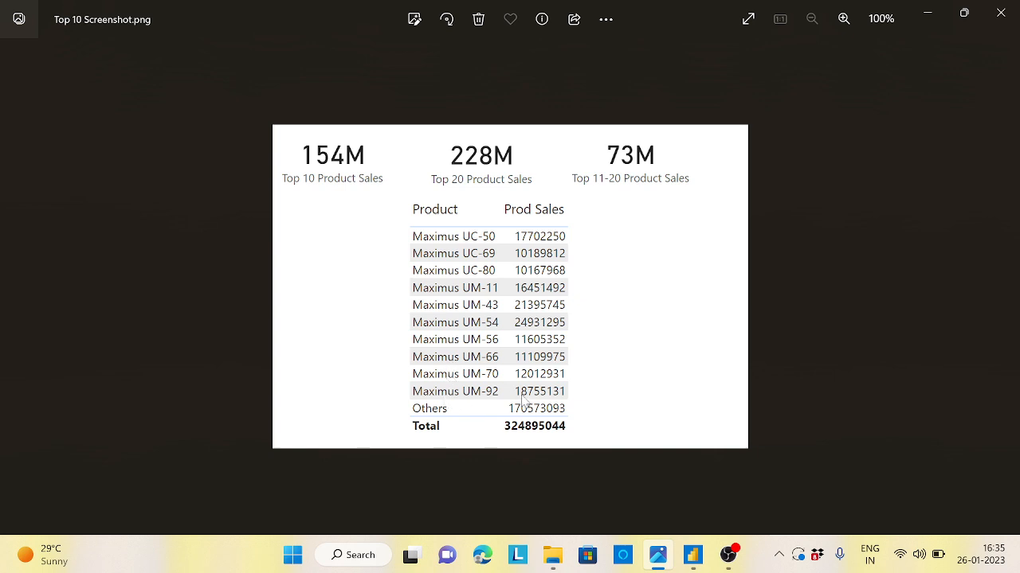
- Compare the top 10 table visual's products, Others row and total with the reference screenshot in the photo viewer, ending in Power BI
key(alt+Tab)
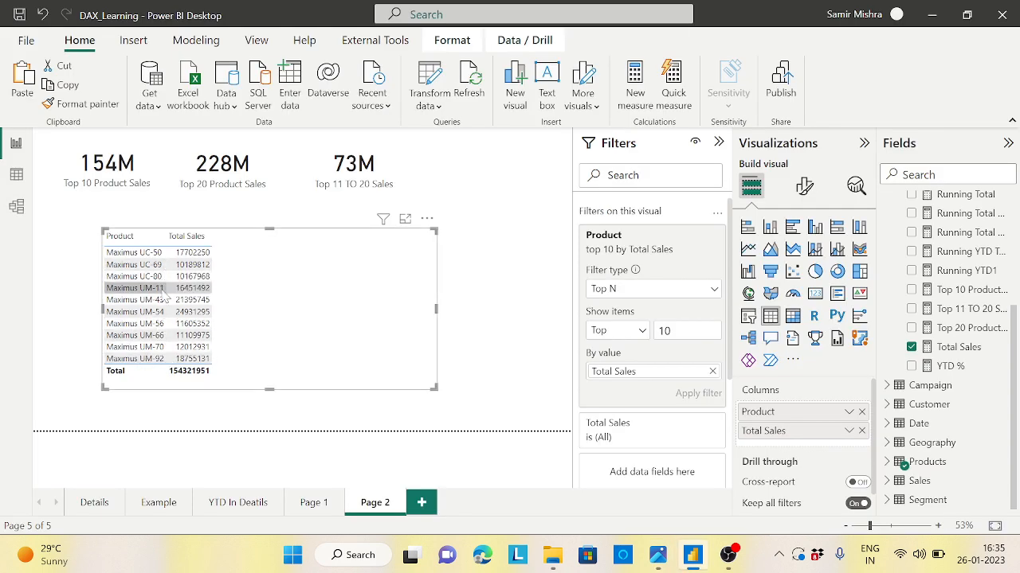
key(alt+Tab)
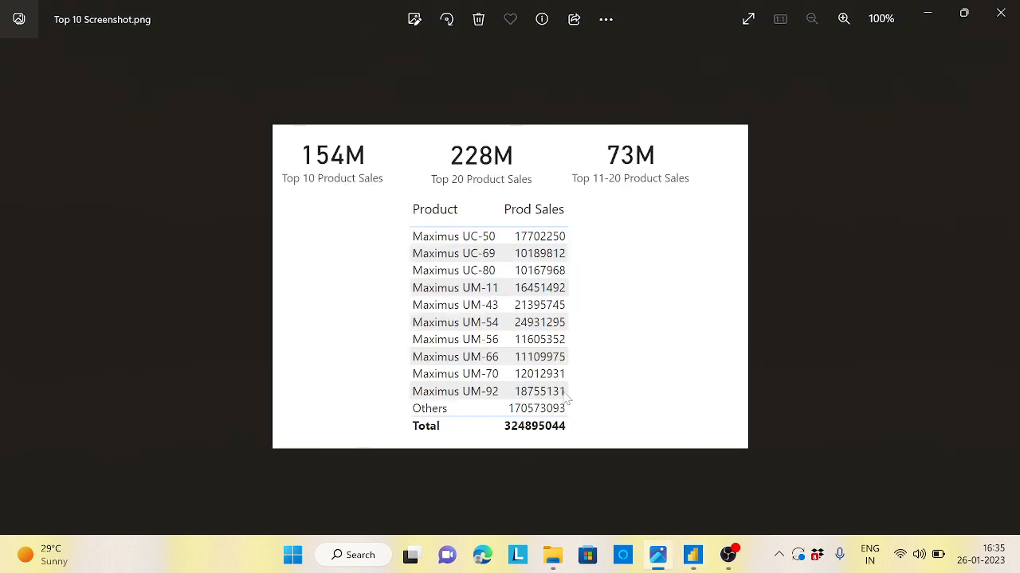
key(alt+Tab)
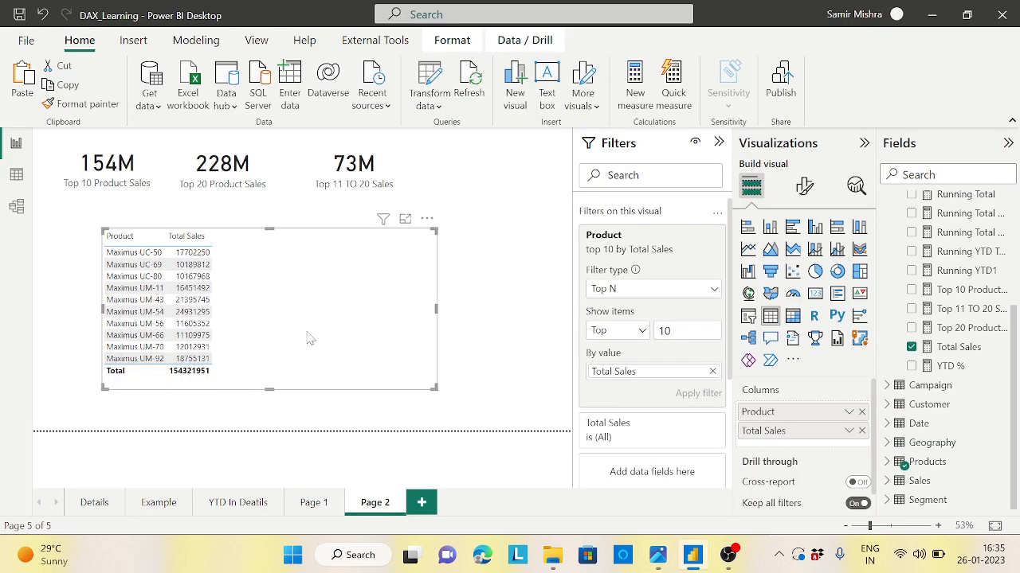
key(alt+Tab)
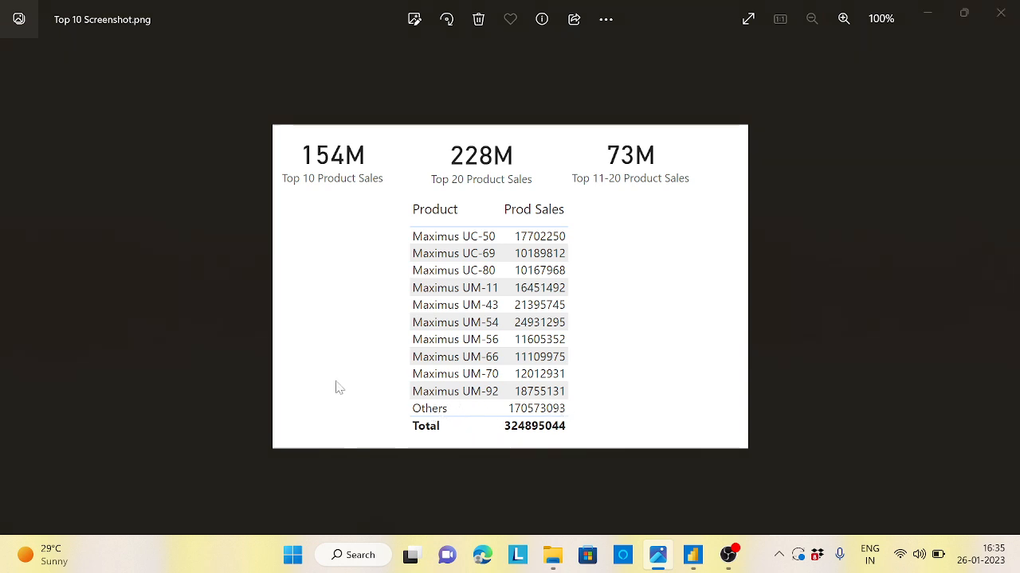
key(alt+Tab)
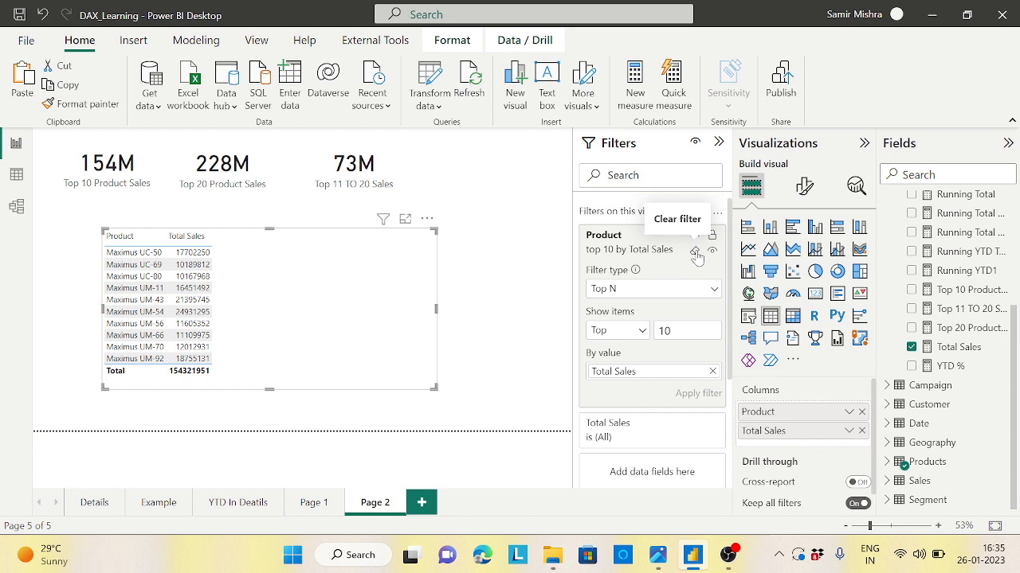
- Clear the Top N filter on Product and remove the table visual from the report page
click(696, 253)
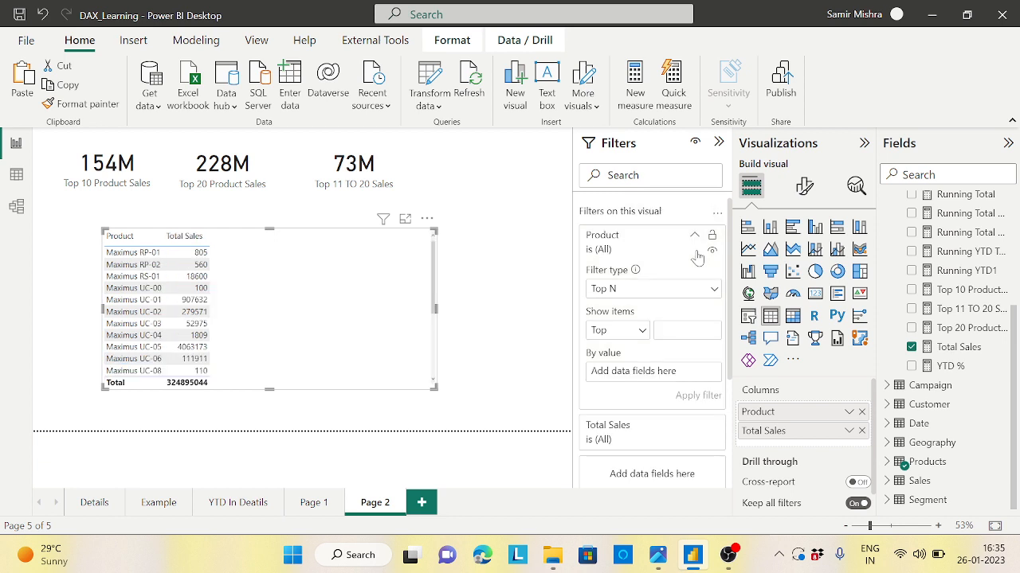
click(428, 221)
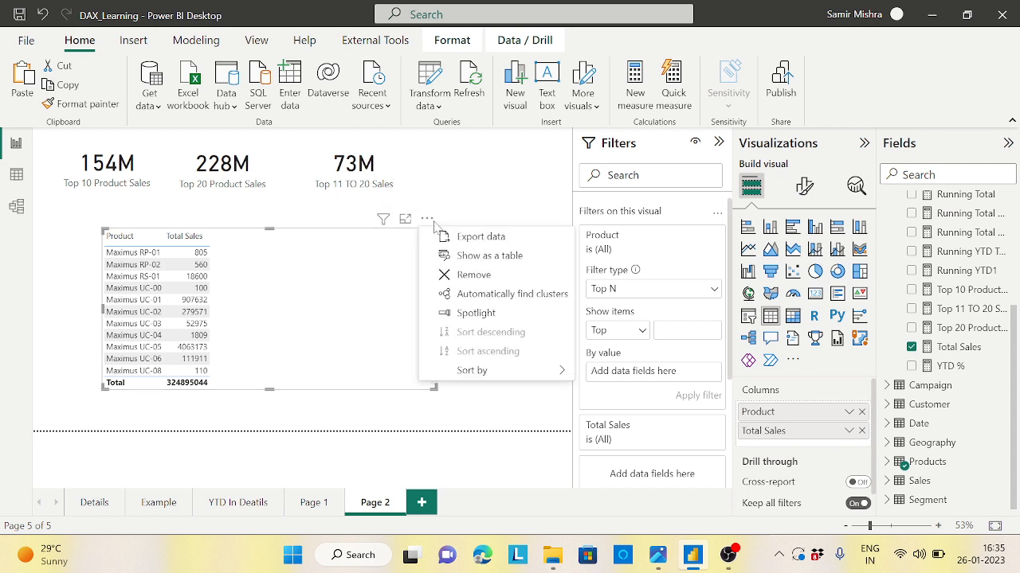
click(481, 283)
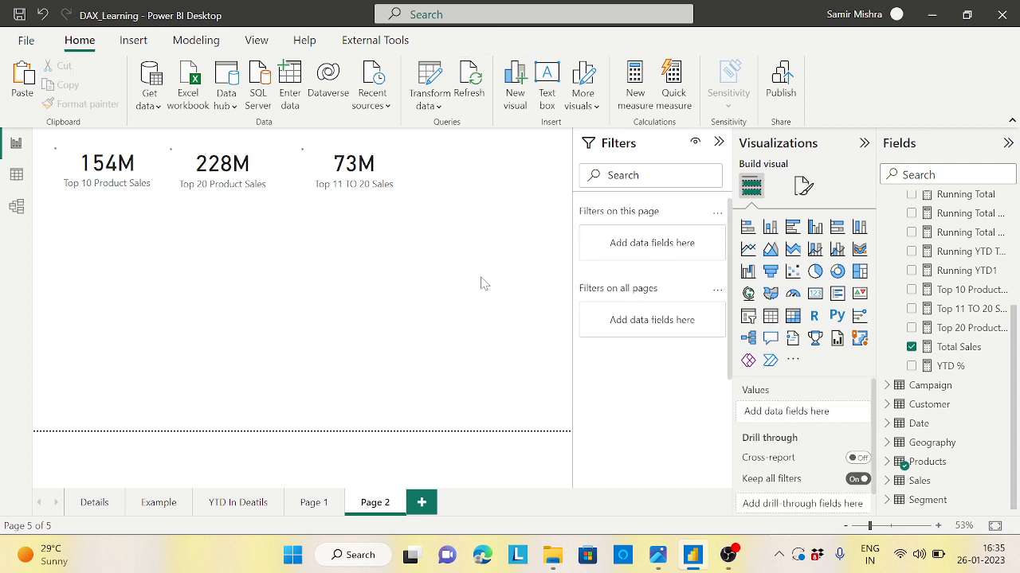
- Start a new calculated table named Prod Sales in the data view and enlarge the formula text
click(16, 174)
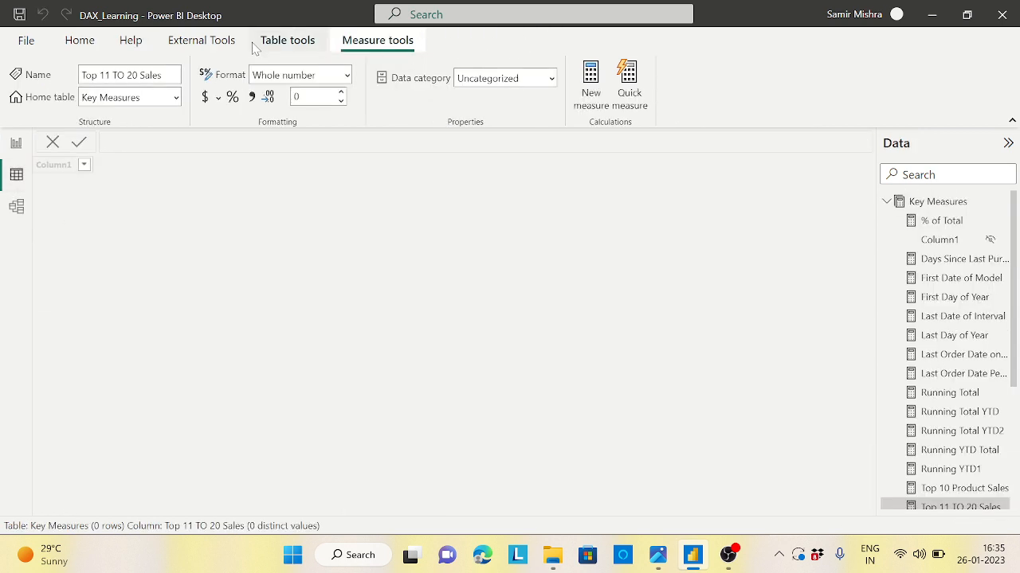
click(292, 43)
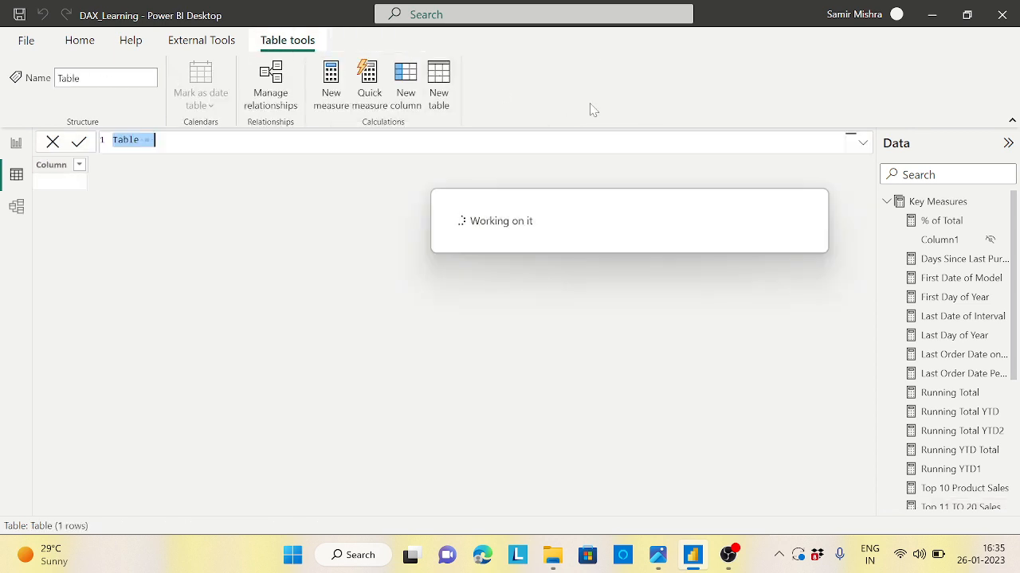
text(Prod)
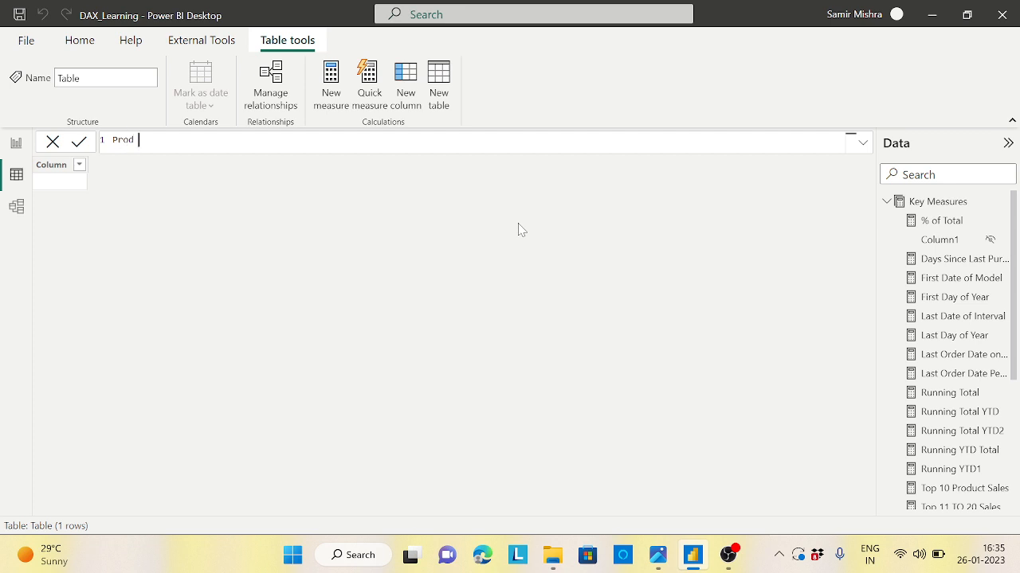
text( Sales=)
key(shift+Return)
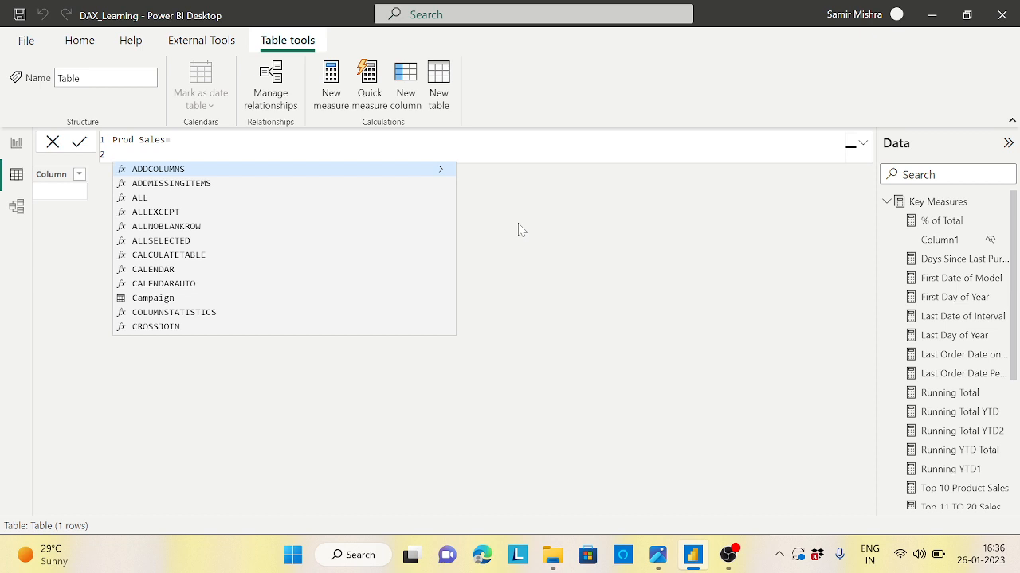
key(Escape)
key(ctrl+plus)
key(ctrl+plus)
key(ctrl+plus)
key(ctrl+plus)
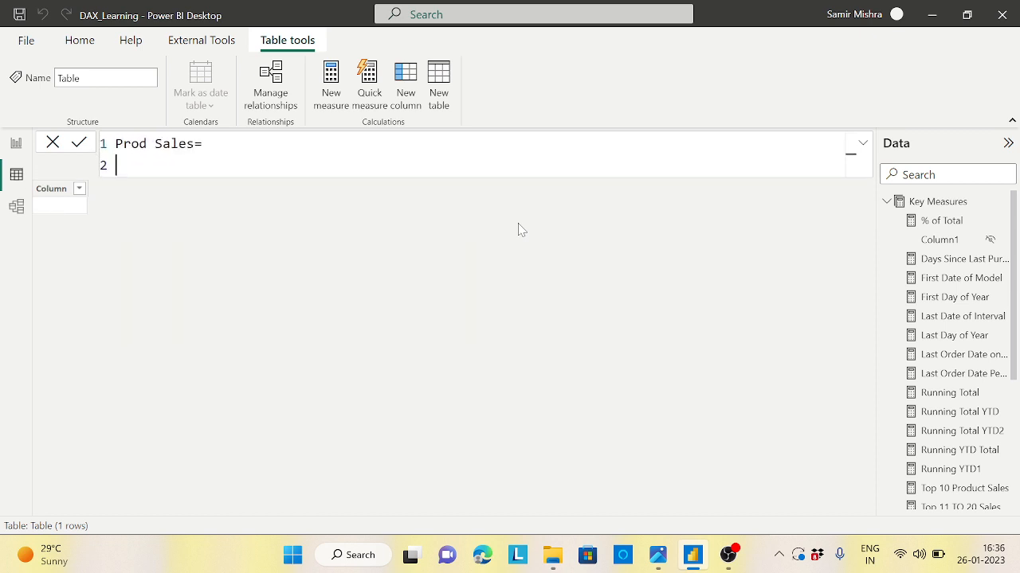
- Begin the table formula with ADDCOLUMNS over VALUES(Products[Product]), placing the argument on its own line
text(add)
key(Tab)
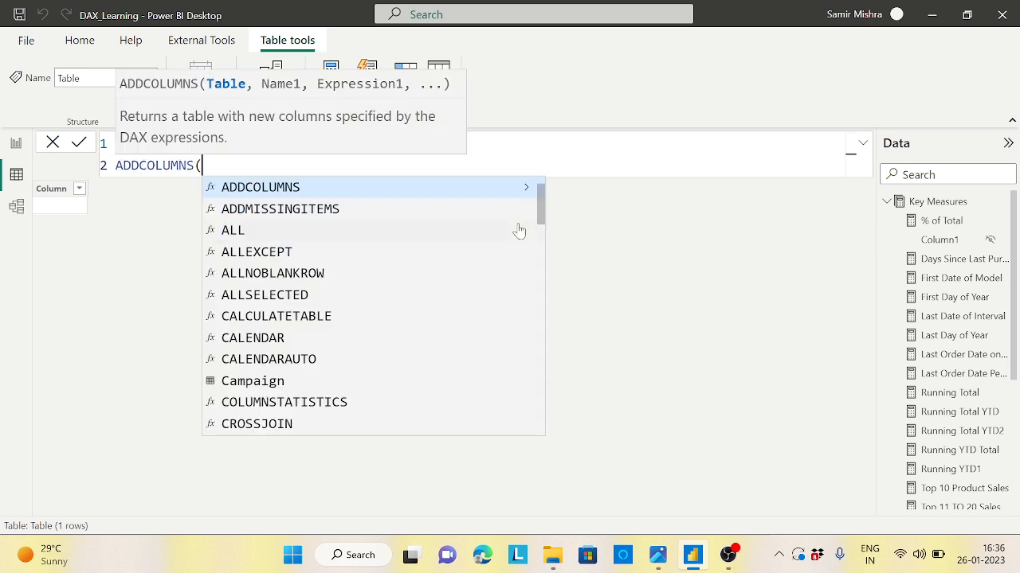
key(shift+Return)
text(v)
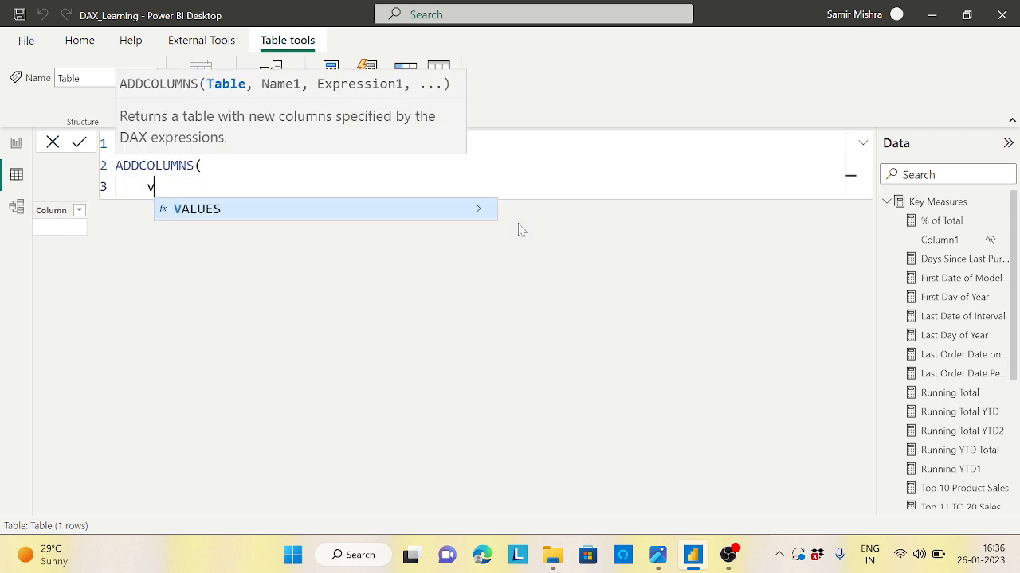
text(alues)
key(Tab)
text(prod)
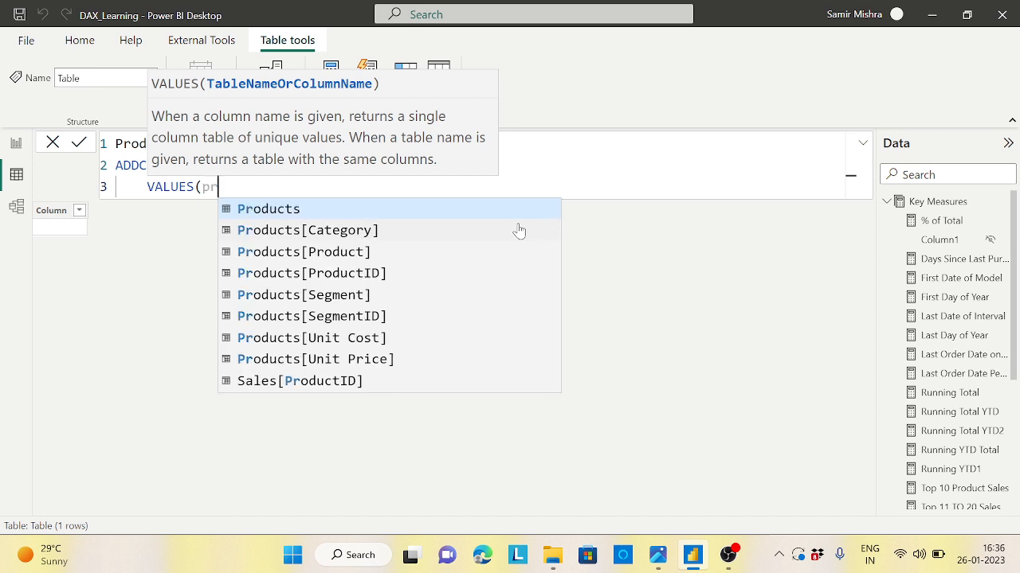
click(355, 253)
text(),)
key(Return)
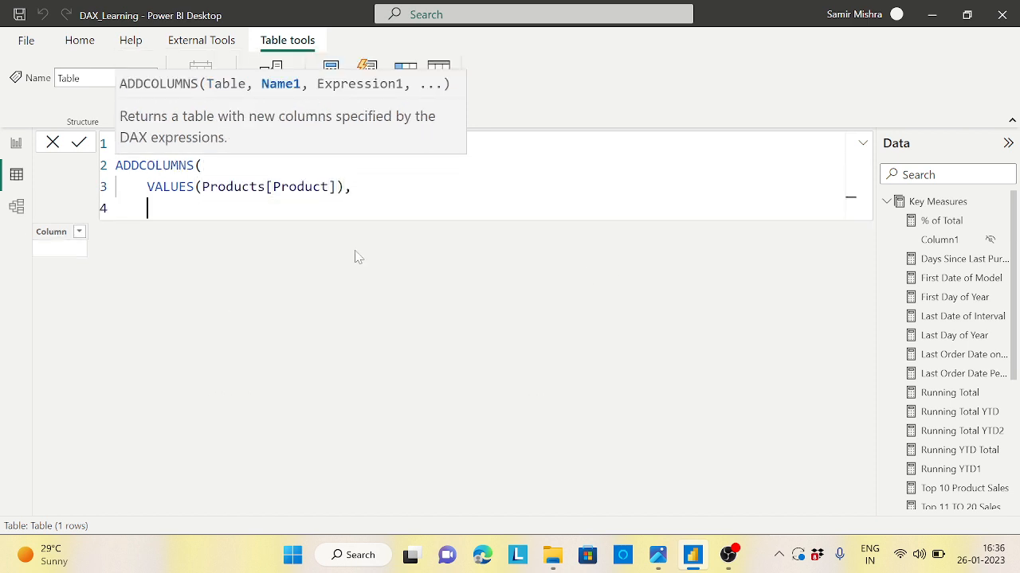
- Add a "Prod Sales" column returning the [Total Sales] measure and close the ADDCOLUMNS expression
text("Prod Sales",[to)
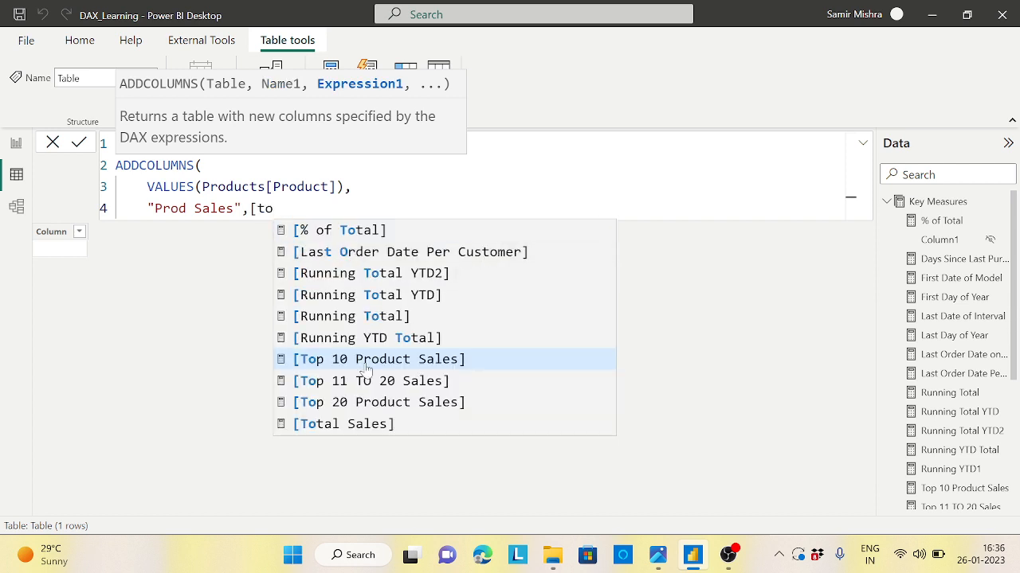
click(369, 427)
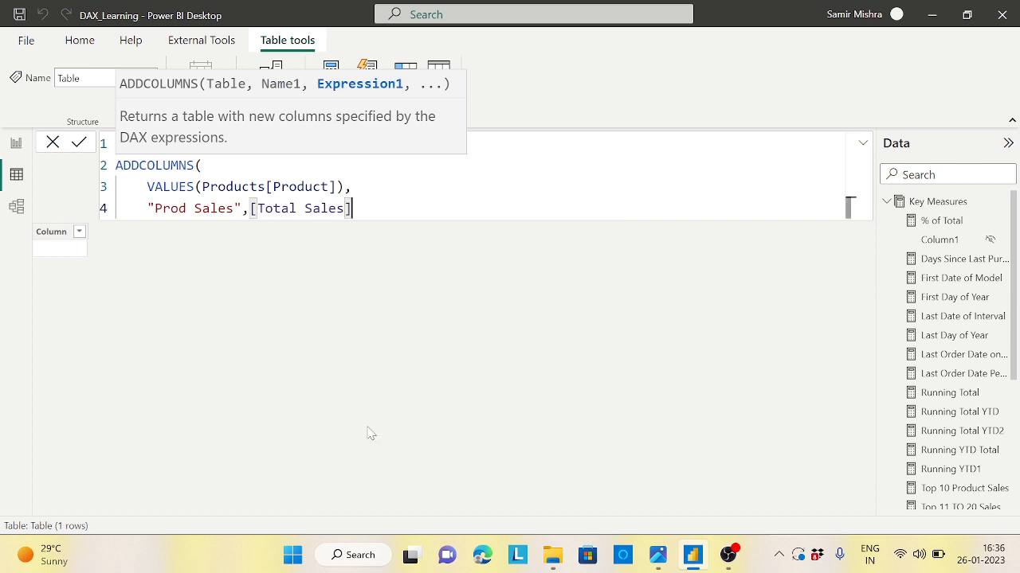
key(Return)
text())
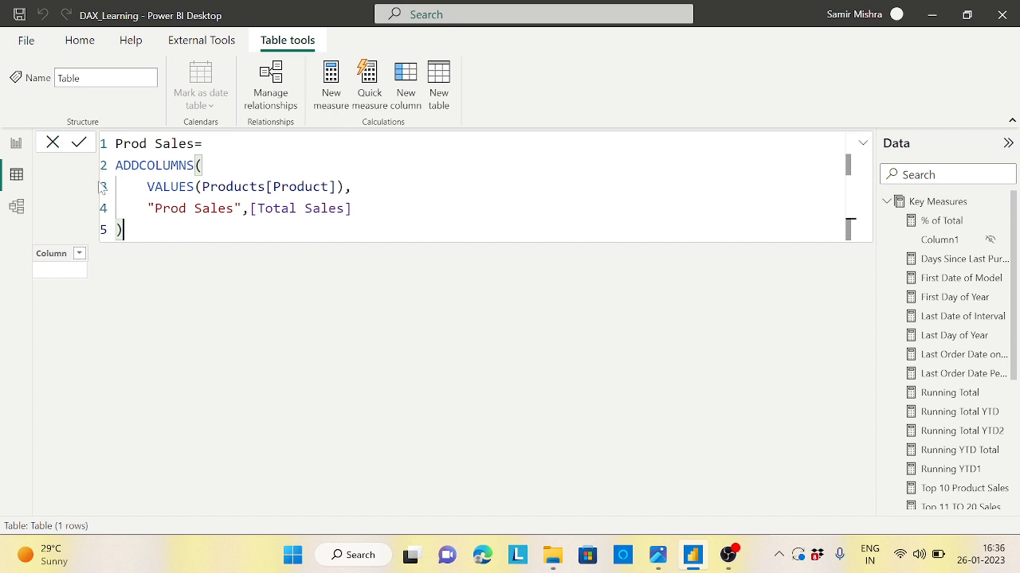
- Review the ADDCOLUMNS arguments and commit the formula to create the Prod Sales table
drag(115, 165, 123, 228)
click(221, 182)
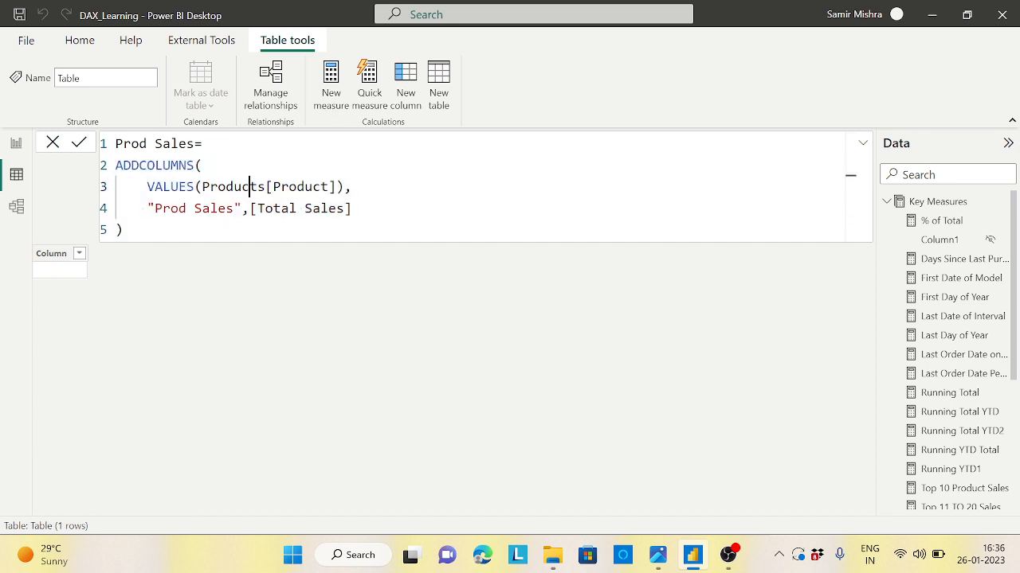
click(273, 208)
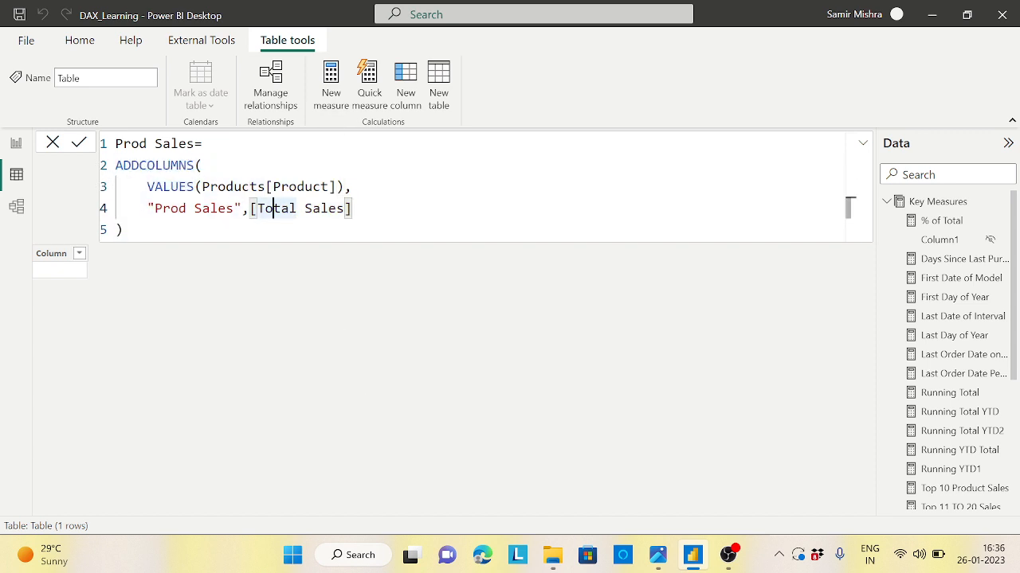
click(382, 230)
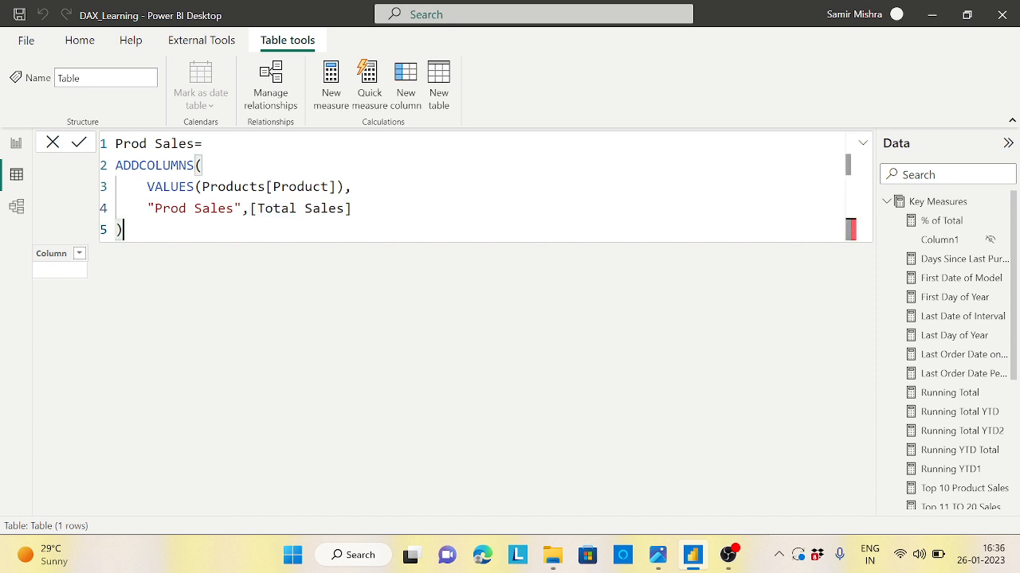
key(Return)
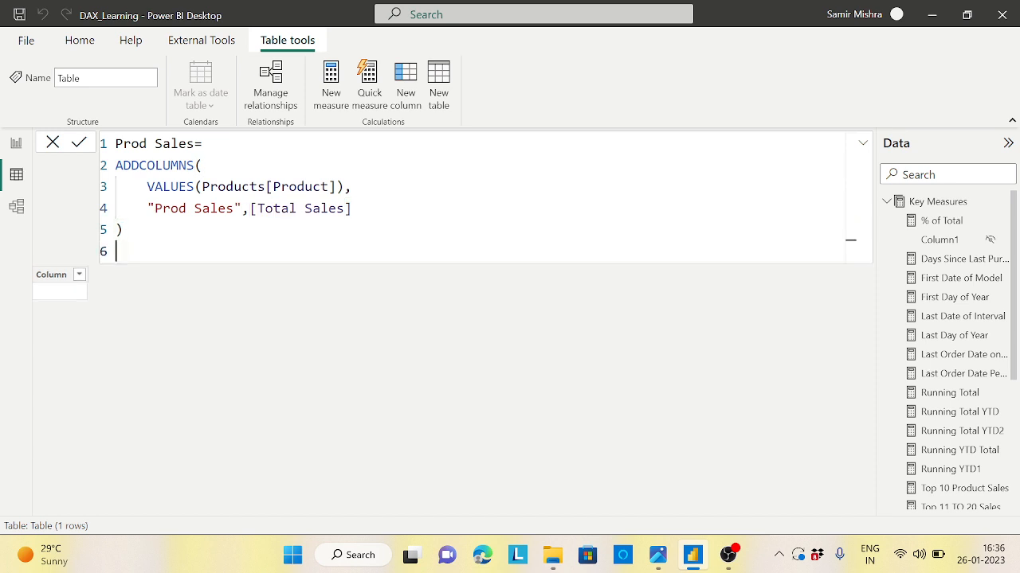
key(Left)
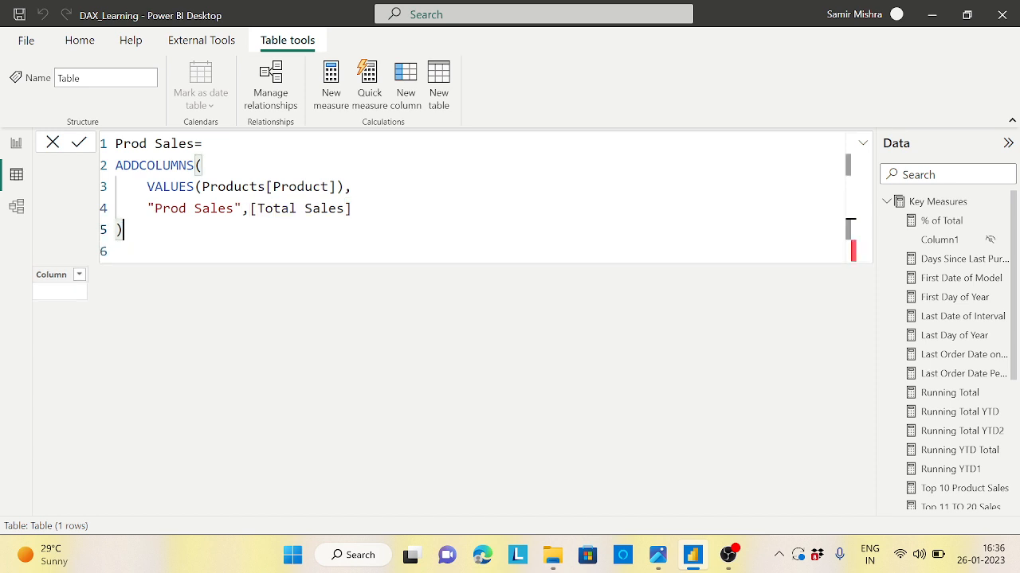
click(156, 247)
key(Return)
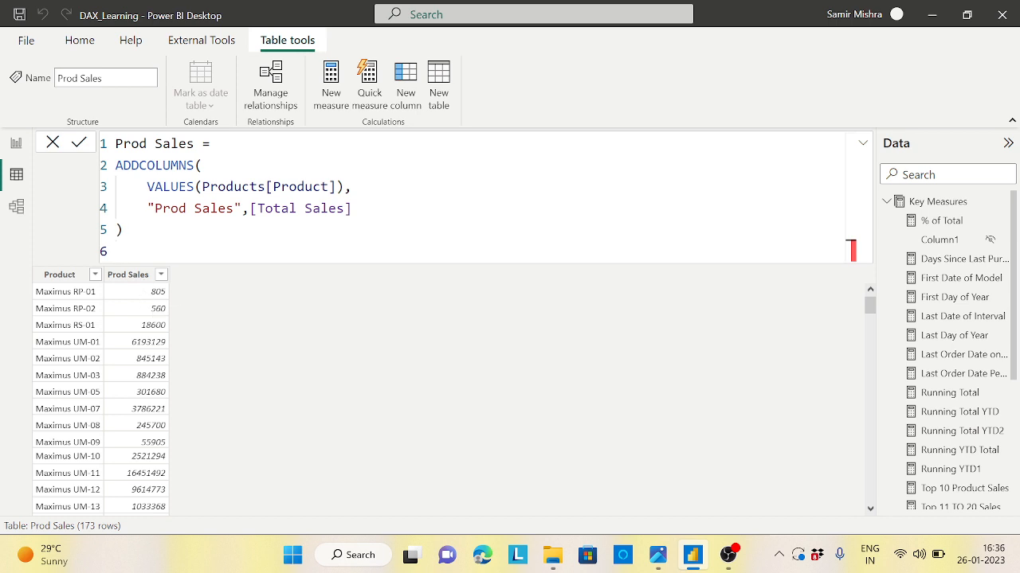
- Assign the ADDCOLUMNS expression to a variable by inserting "Var ProductSales=" above it in the Prod Sales formula
click(124, 229)
key(Return)
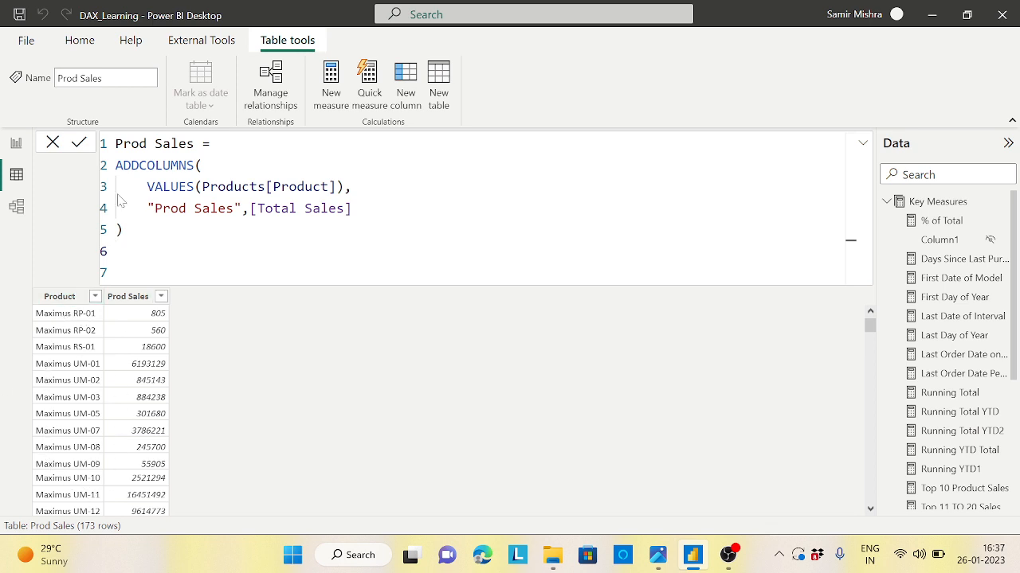
key(ctrl+Home)
key(shift+Right)
key(shift+Right)
key(shift+Right)
key(shift+Right)
key(shift+Right)
key(shift+Right)
key(shift+Right)
key(shift+Right)
key(shift+Right)
key(shift+Right)
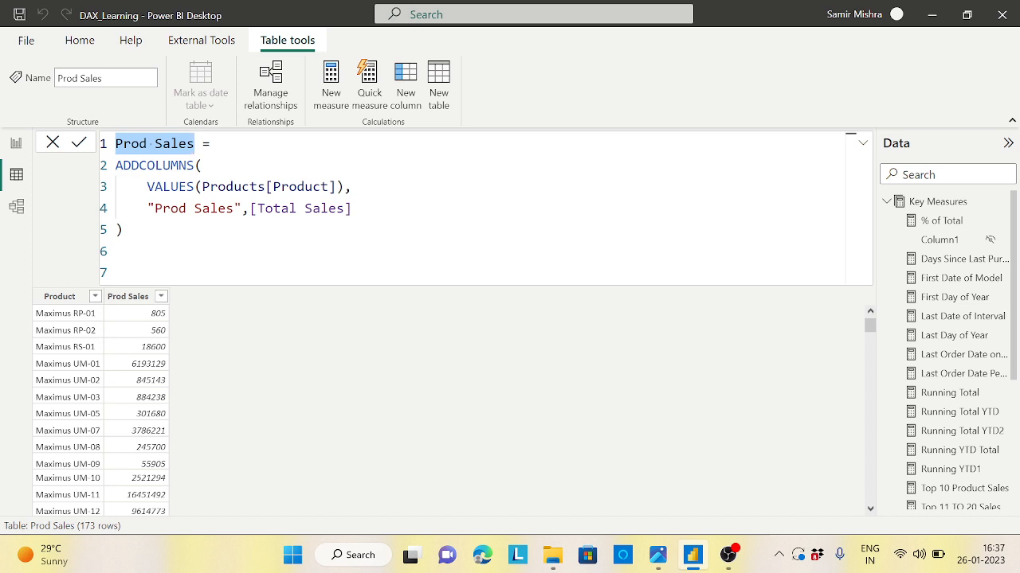
key(End)
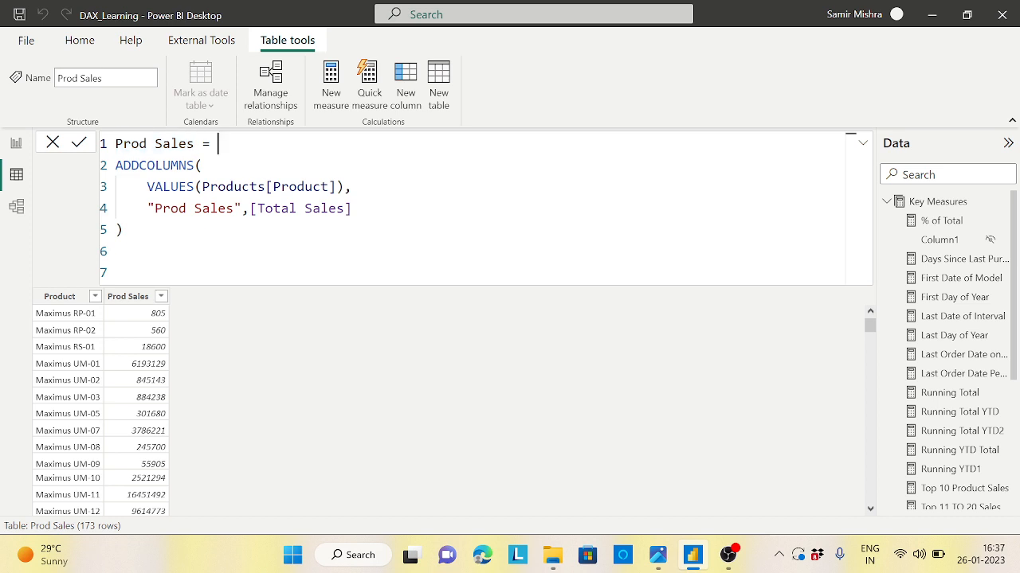
key(shift+Return)
text(Var)
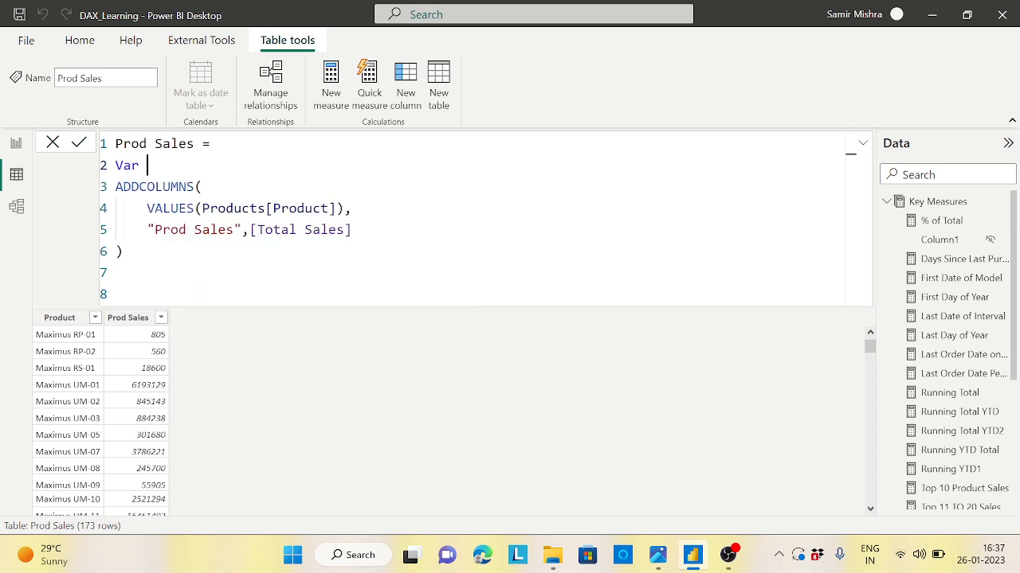
text( ProductSales)
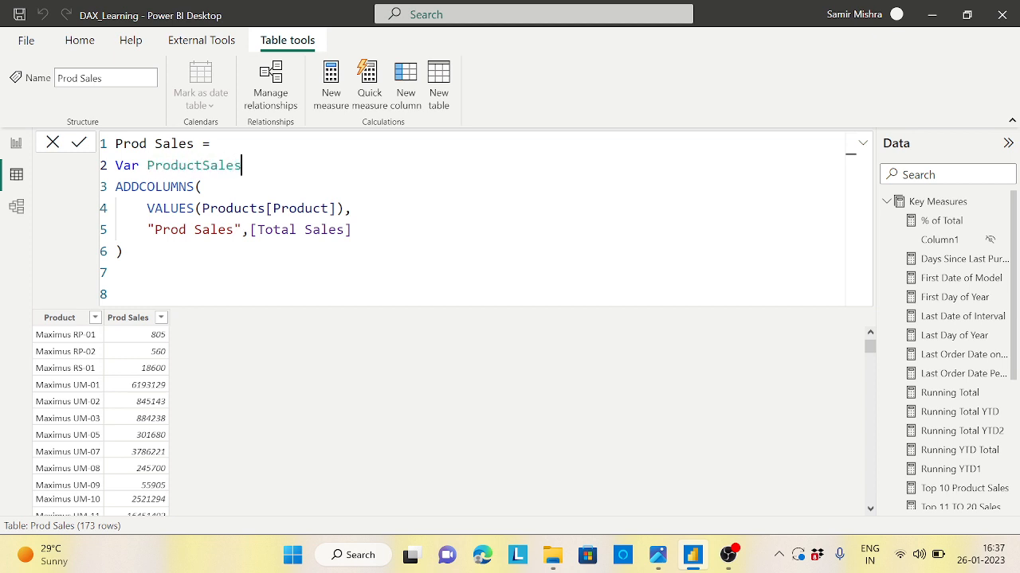
text(=)
click(144, 256)
key(Return)
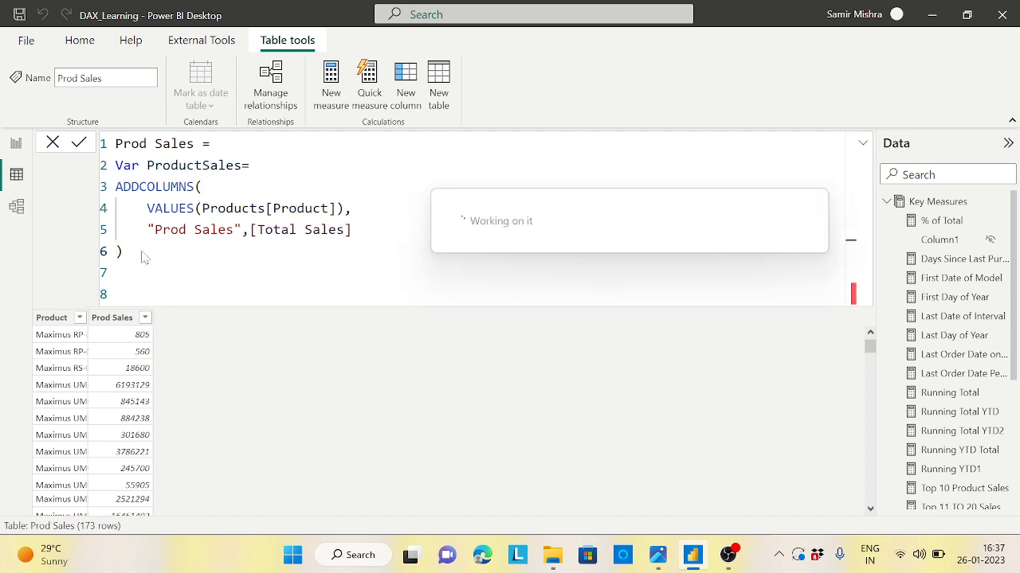
- Add a Return statement on its own line below the ADDCOLUMNS expression in the Prod Sales formula
key(shift+Return)
text(RET)
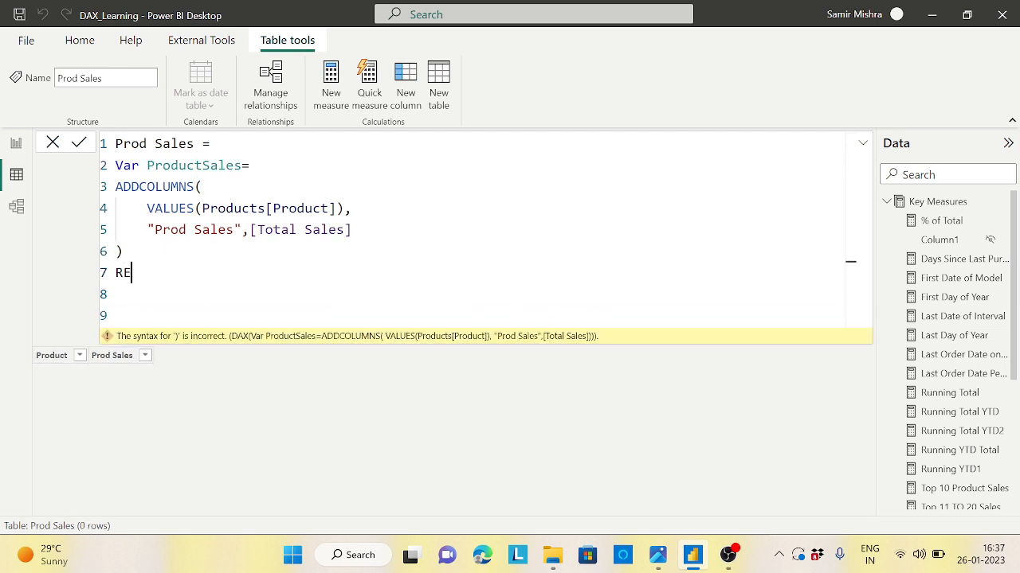
key(BackSpace)
key(BackSpace)
text(eturn)
key(shift+Return)
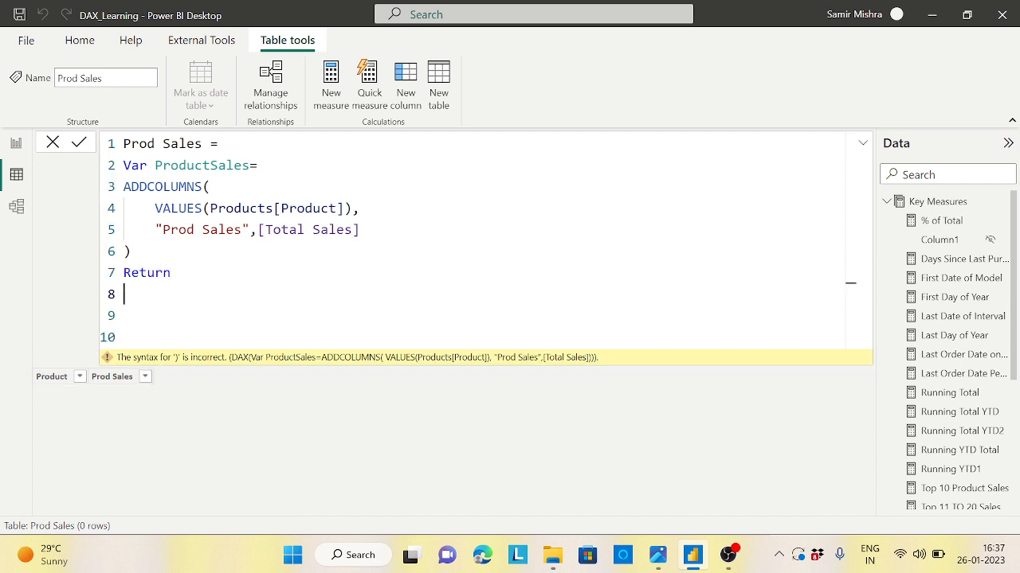
- Make the formula return the ProductSales variable by copying its name below Return, and commit the formula
double_click(201, 165)
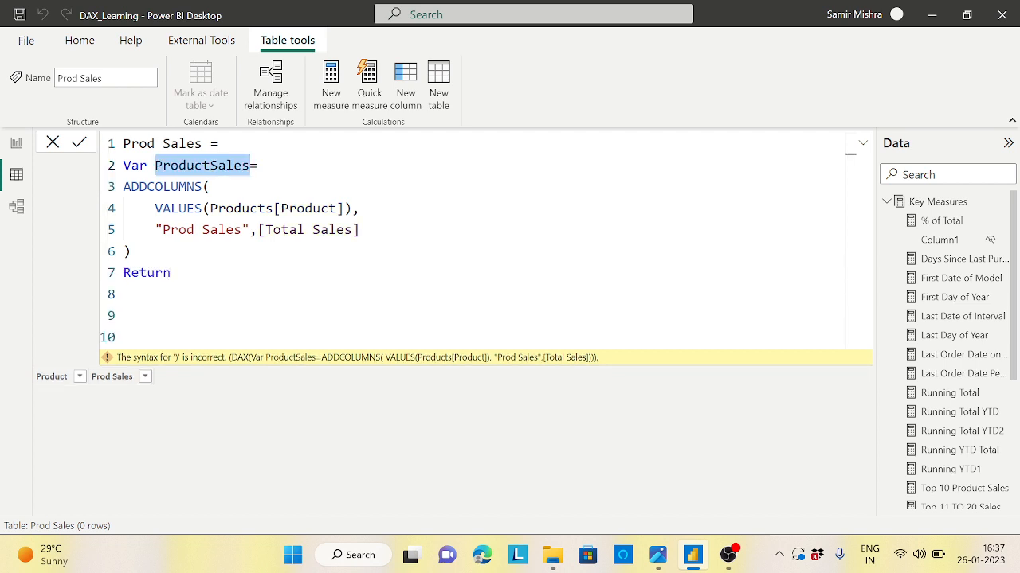
key(ctrl+c)
click(213, 295)
key(ctrl+v)
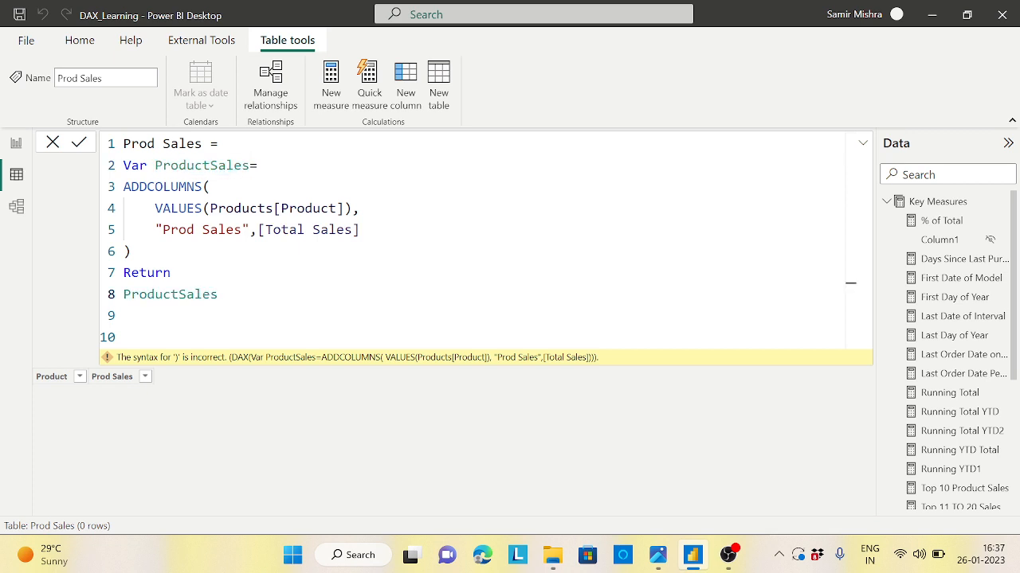
key(Return)
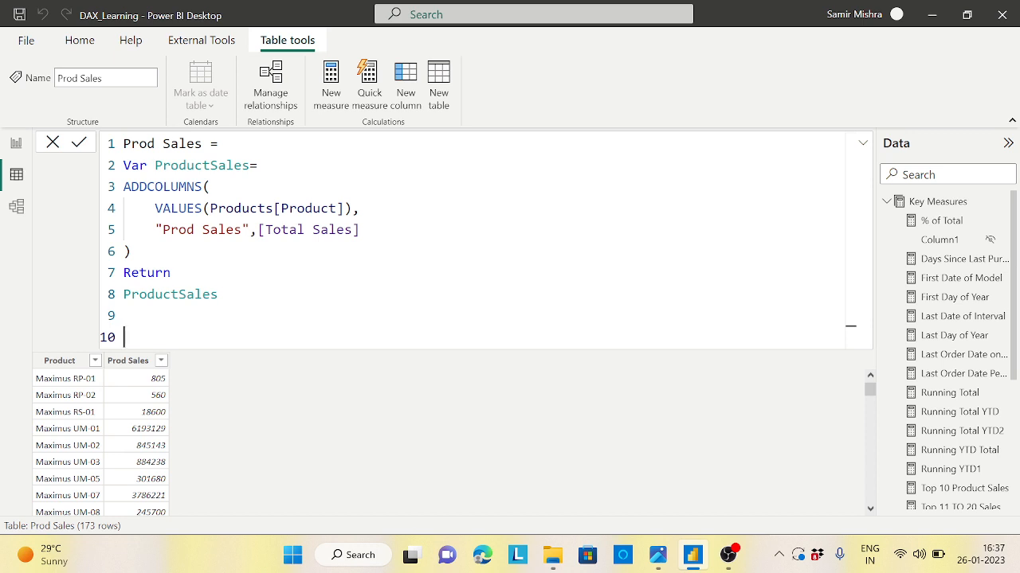
- Insert two blank lines between the closing ADDCOLUMNS parenthesis and the Return statement
click(850, 251)
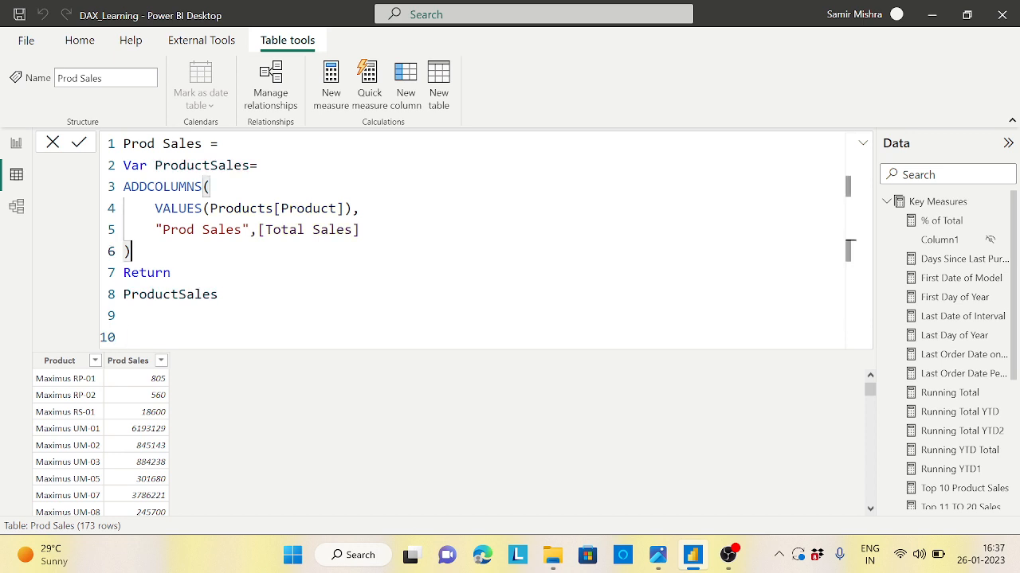
key(shift+Return)
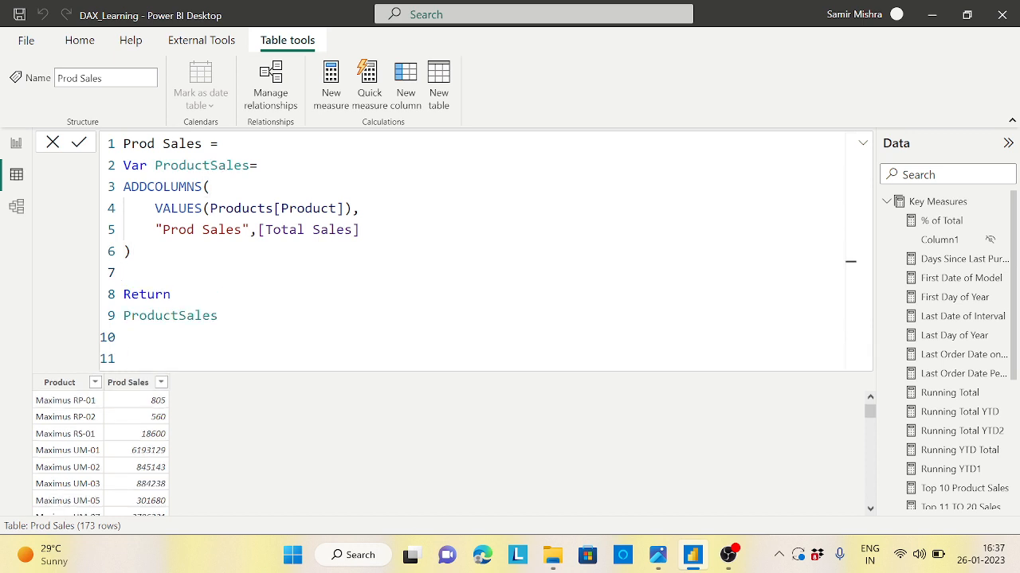
click(850, 312)
key(shift+Left)
key(shift+Left)
key(shift+Left)
key(shift+Left)
key(shift+Left)
key(shift+Left)
key(shift+Left)
key(shift+Left)
key(shift+Left)
key(shift+Left)
key(shift+Left)
key(shift+Left)
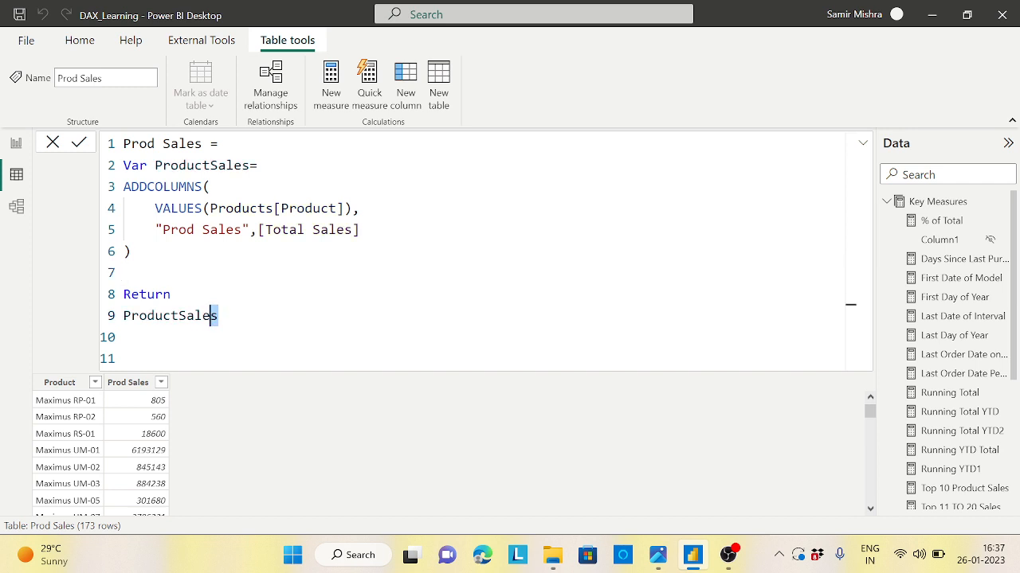
click(850, 251)
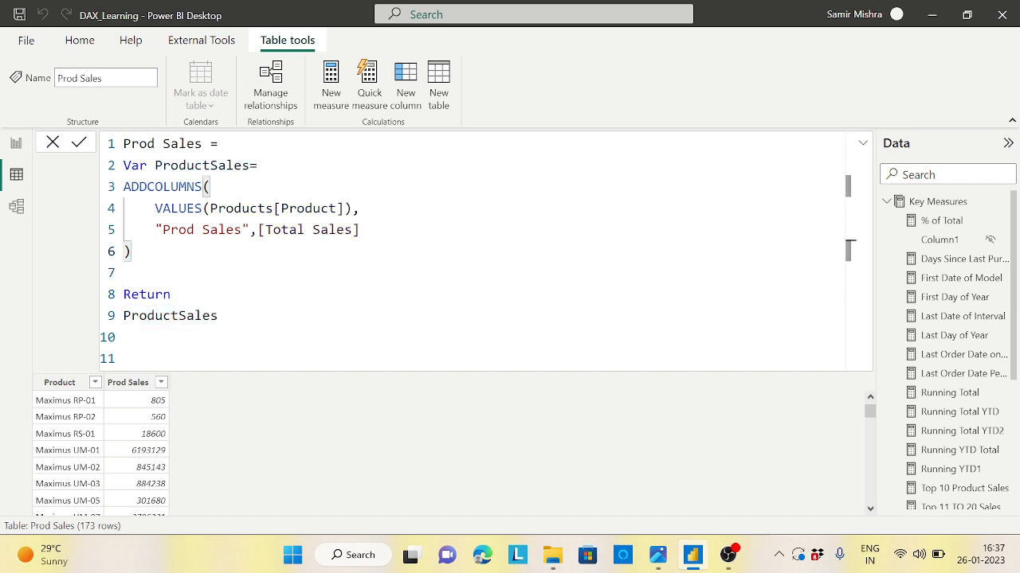
drag(163, 229, 242, 230)
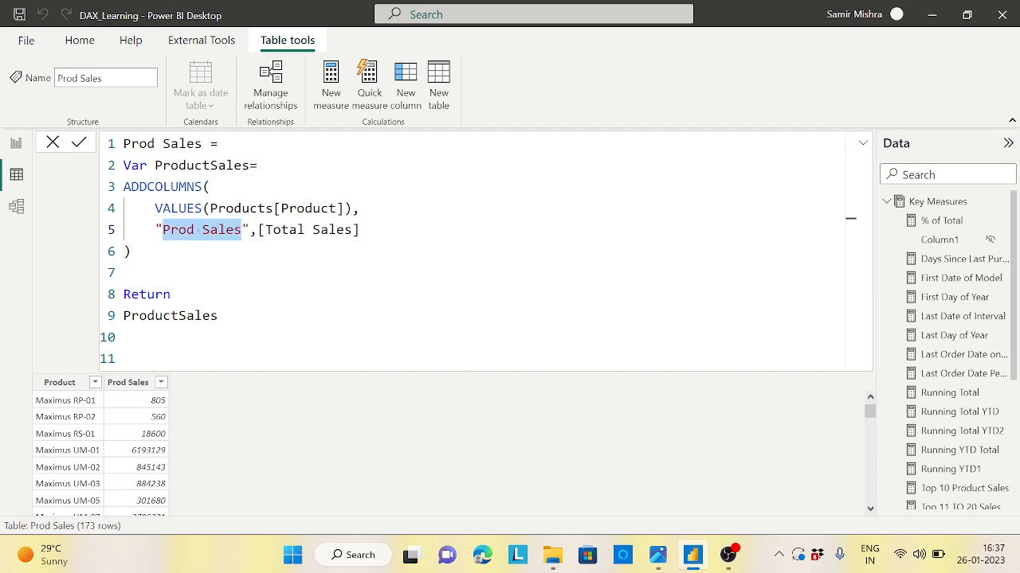
click(849, 250)
key(Return)
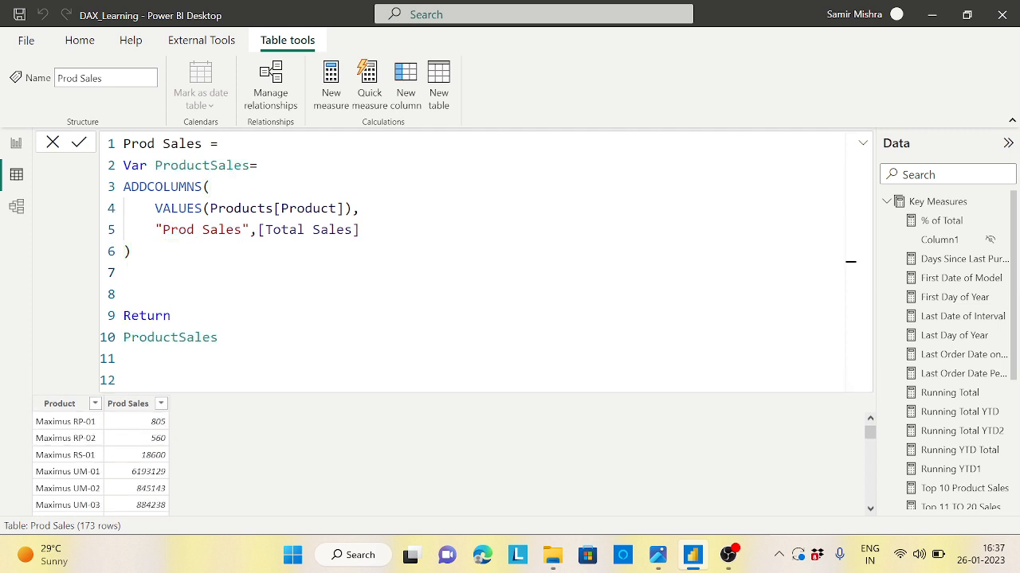
- Declare a Top10Product variable above Return using TOPN, with 10 as its row count on a separate line
text(Var Top10Pr)
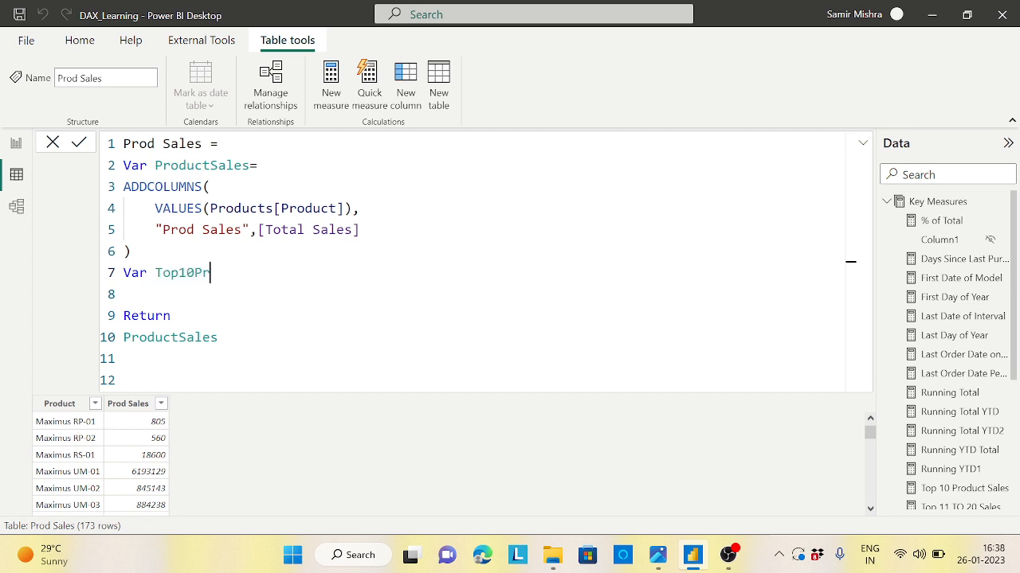
text(oduct=)
key(Return)
text(TOPN()
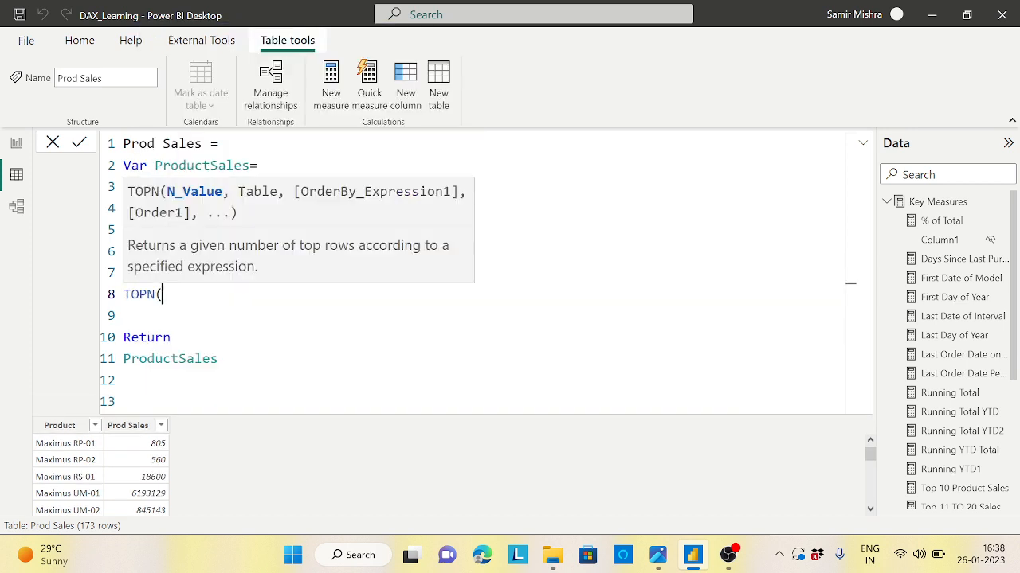
key(shift+Return)
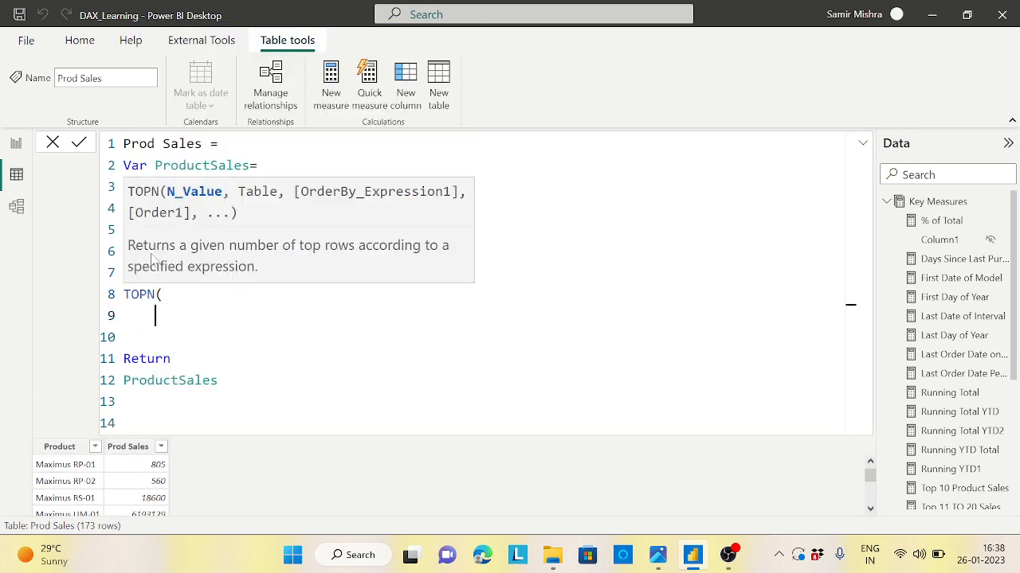
text(10,)
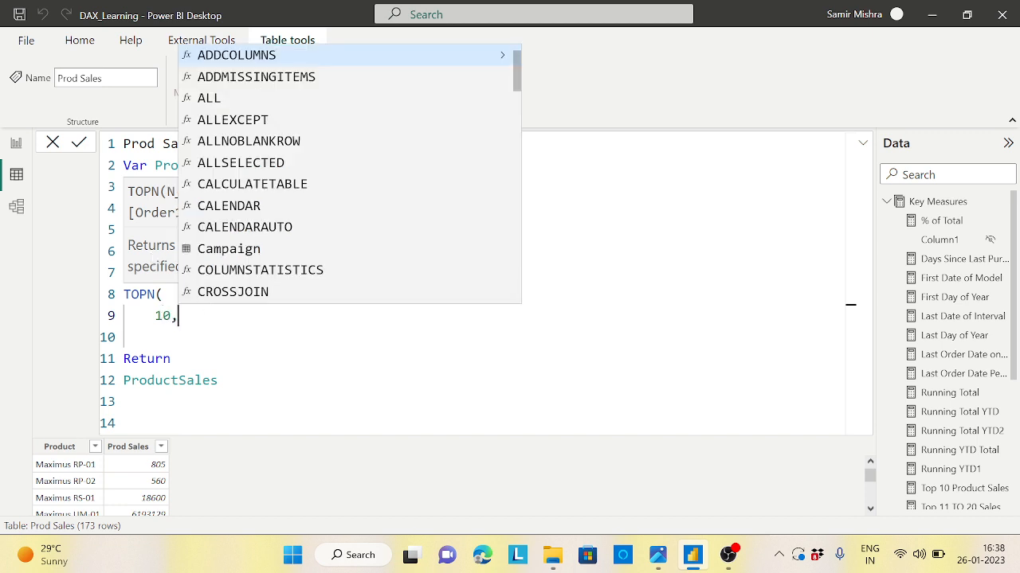
click(125, 338)
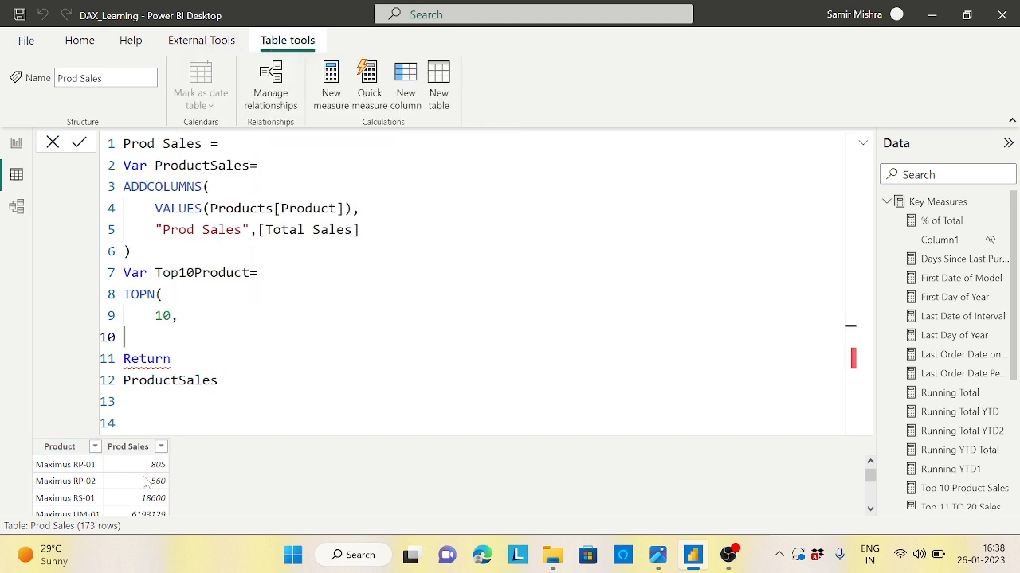
click(194, 165)
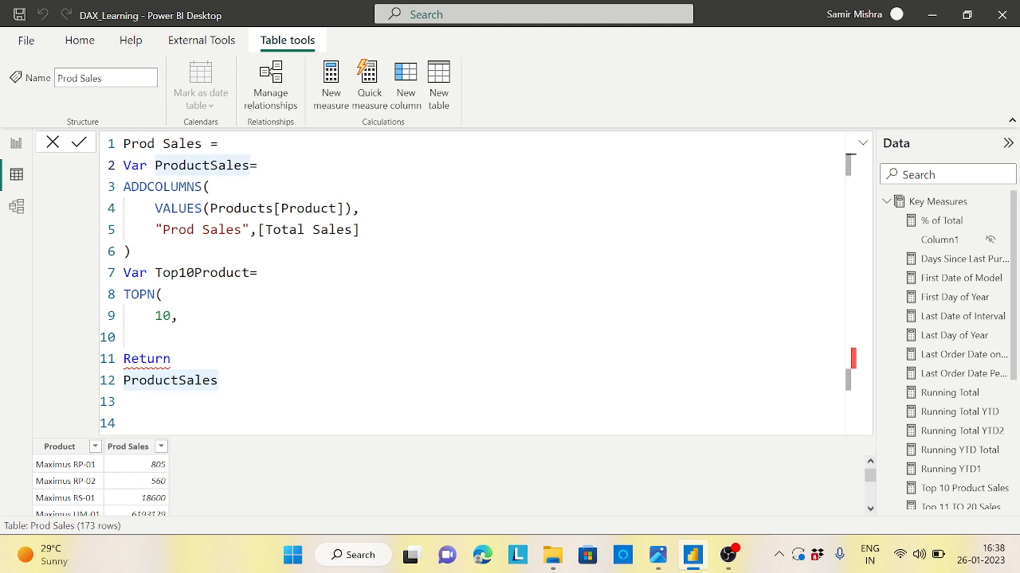
double_click(170, 380)
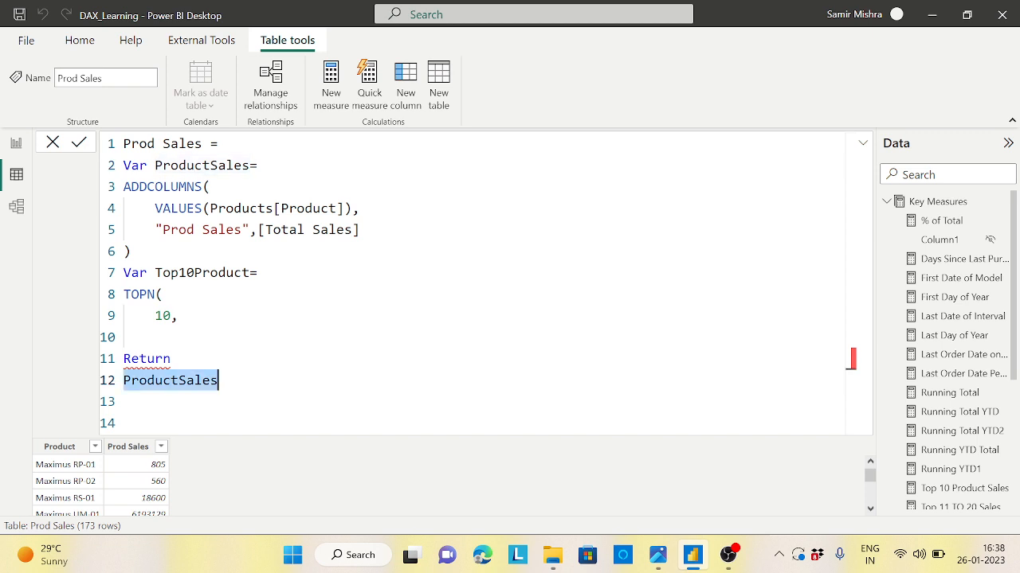
click(124, 337)
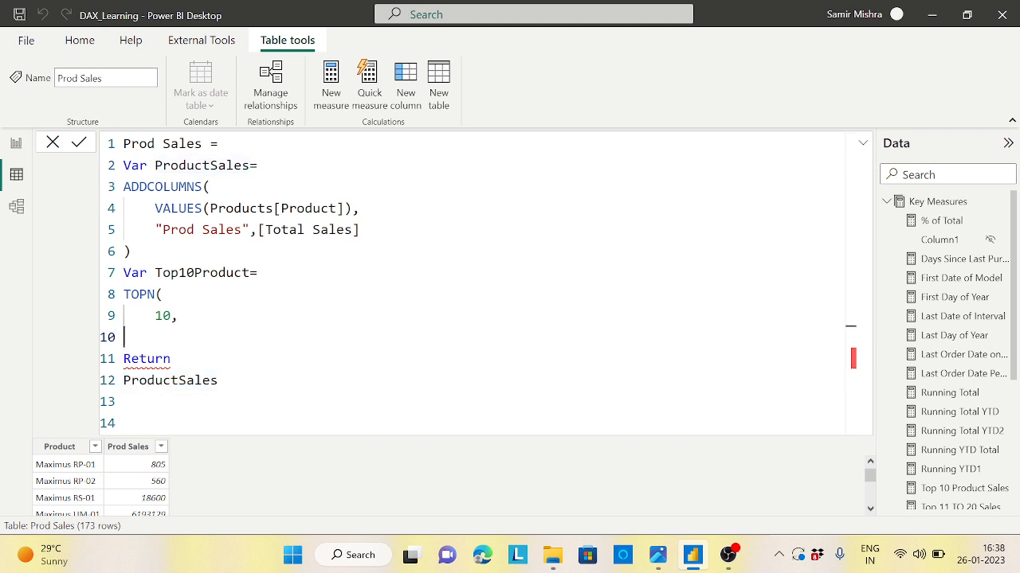
key(ctrl+space)
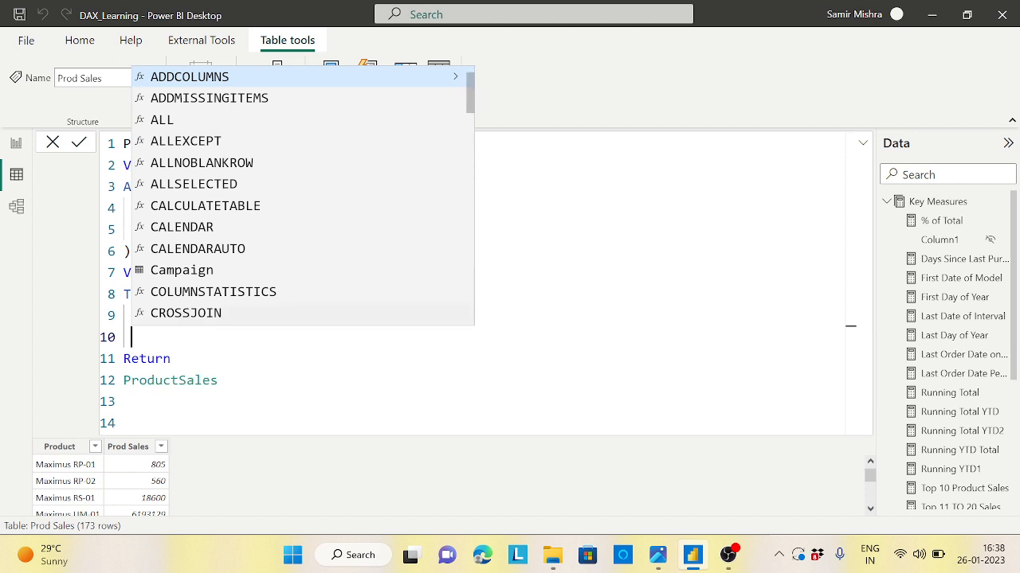
click(361, 229)
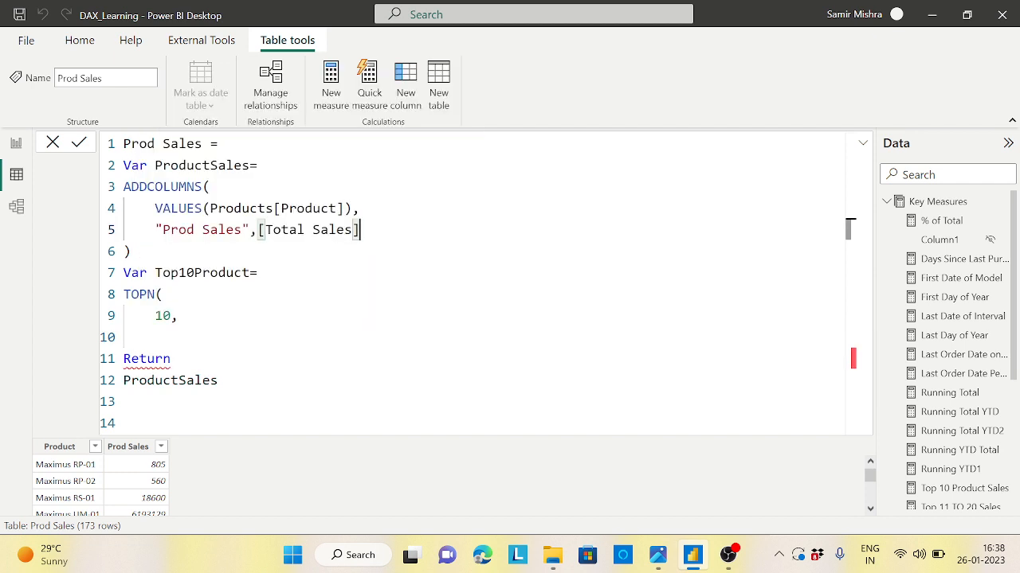
- Pass the ProductSales variable as TOPN's table argument on a new line below the 10
click(178, 316)
key(Return)
key(ctrl+space)
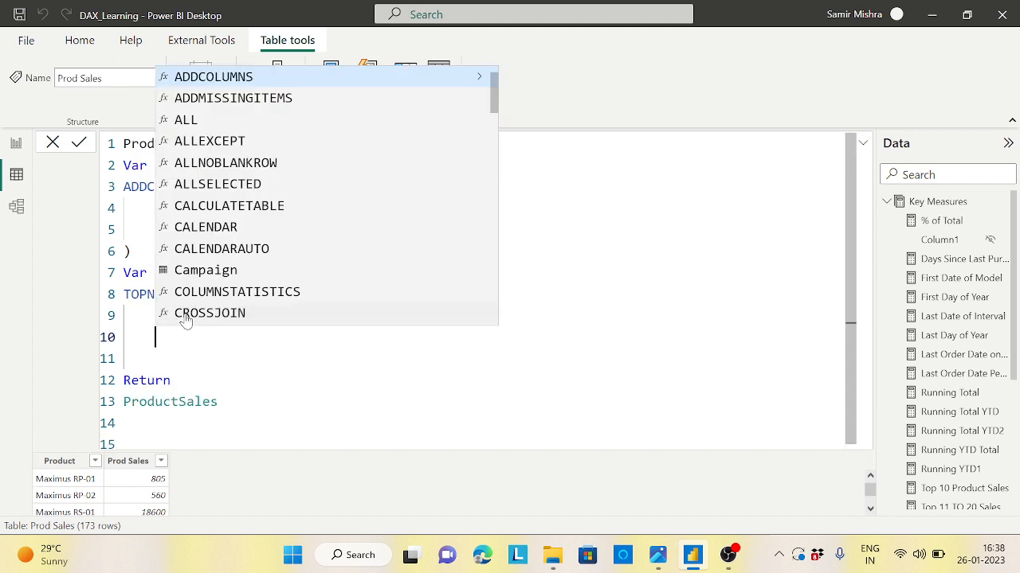
text(ProductSales)
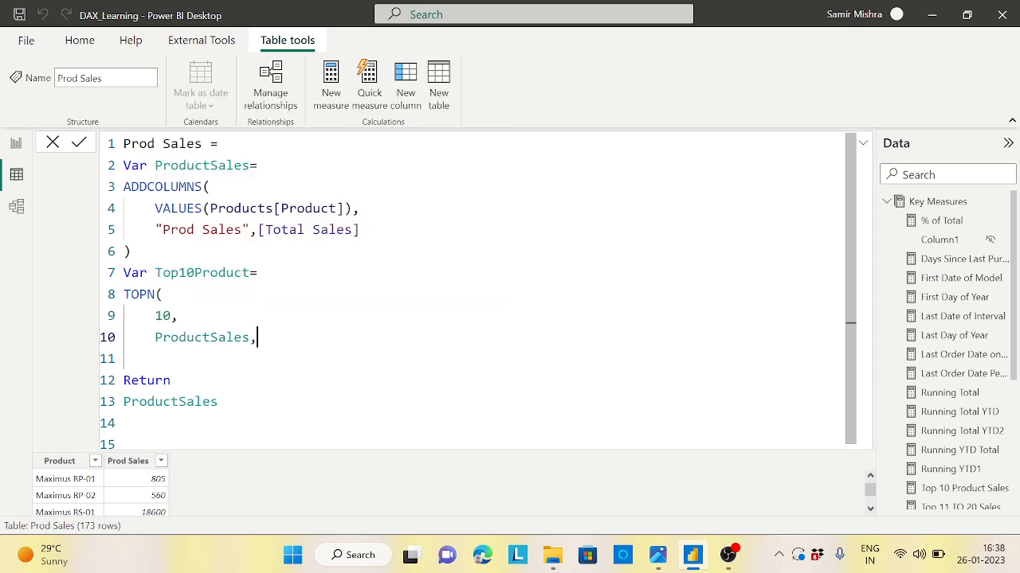
text(,)
- Order the TOPN rows by [Prod Sales] and close the TOPN expression on its own line
key(Return)
text([pr)
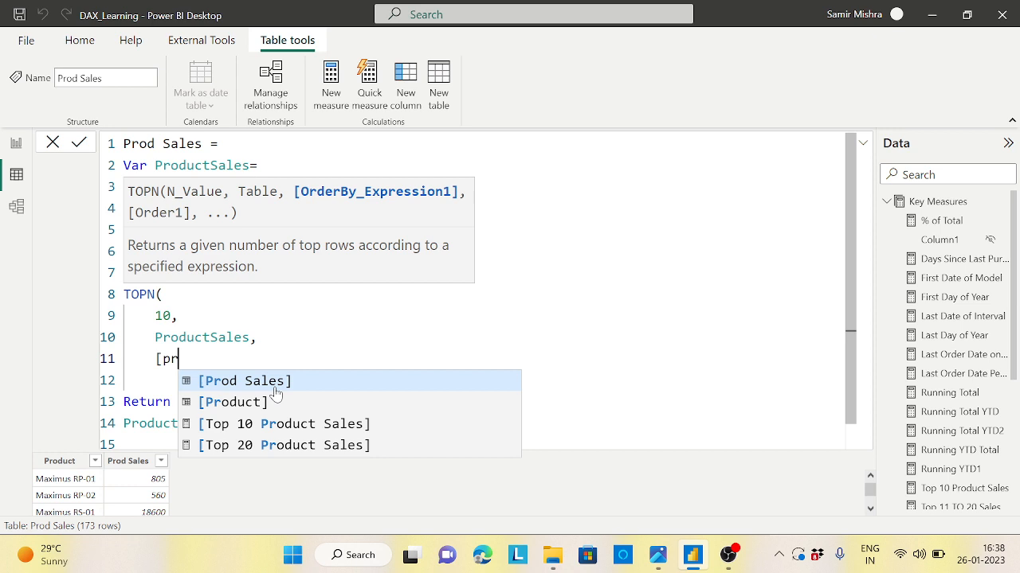
key(Tab)
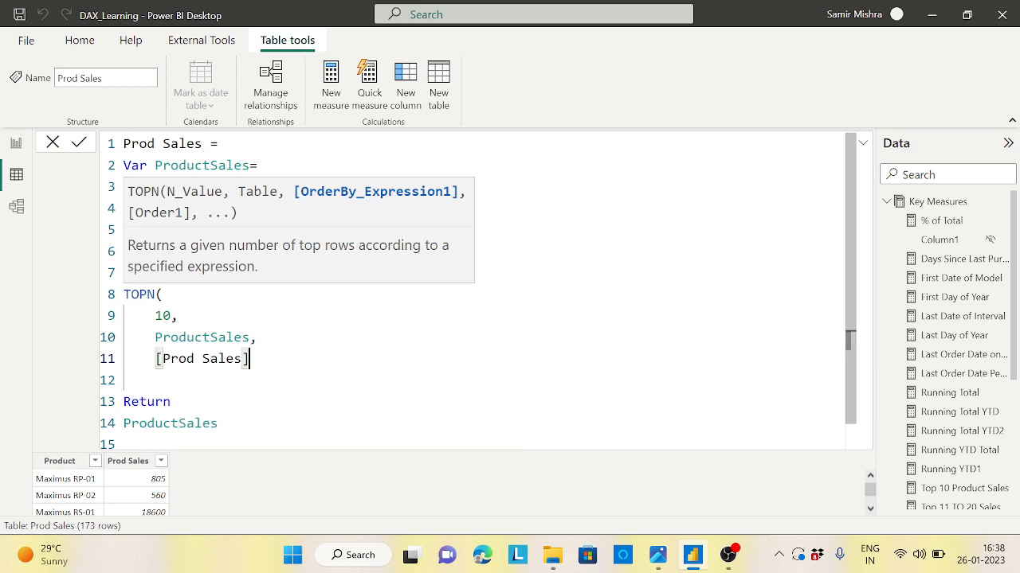
key(Return)
text())
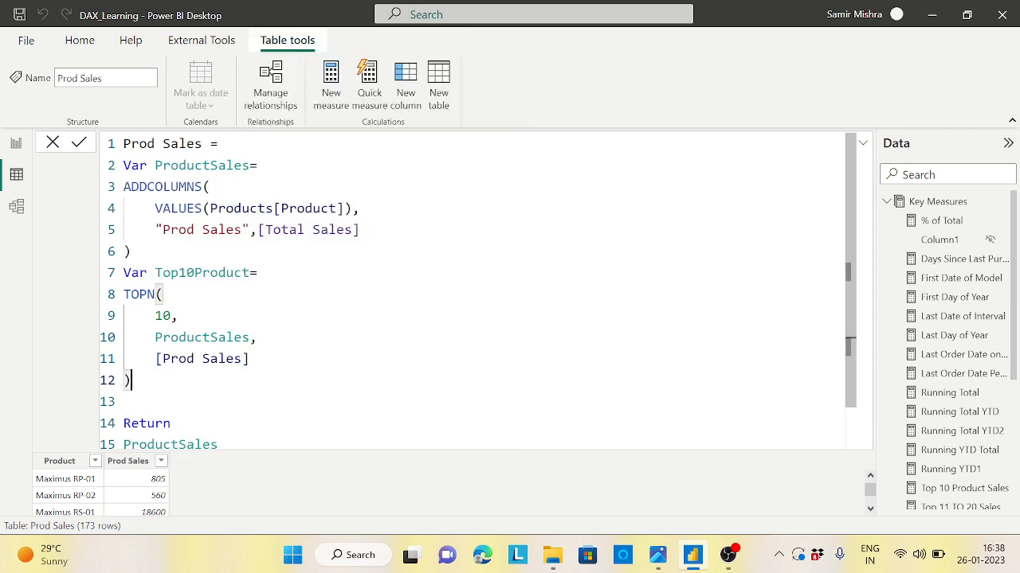
- Replace ProductSales with Top10Product below Return and commit the Prod Sales formula
drag(161, 229, 236, 230)
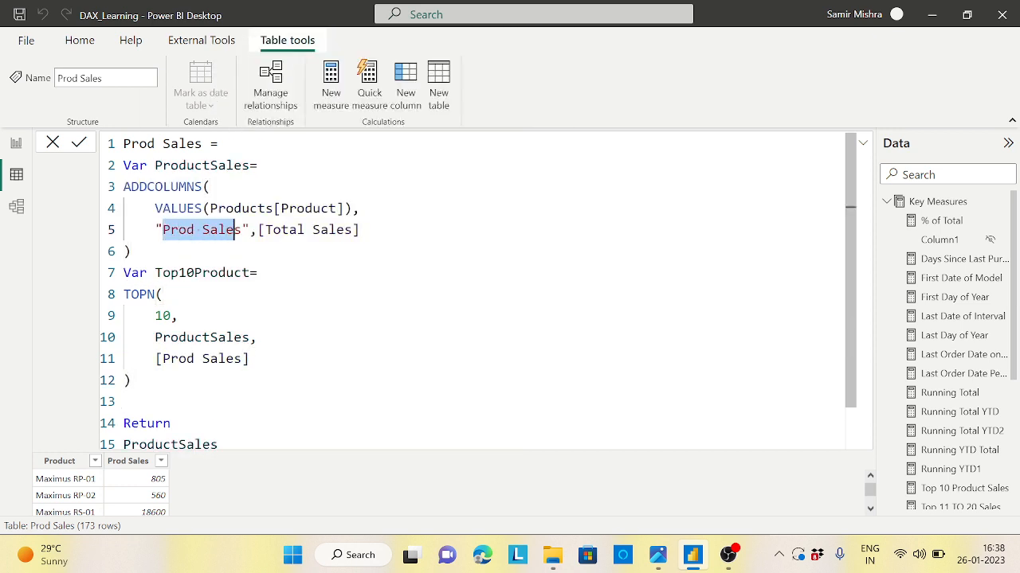
scroll(478, 291, down, 1)
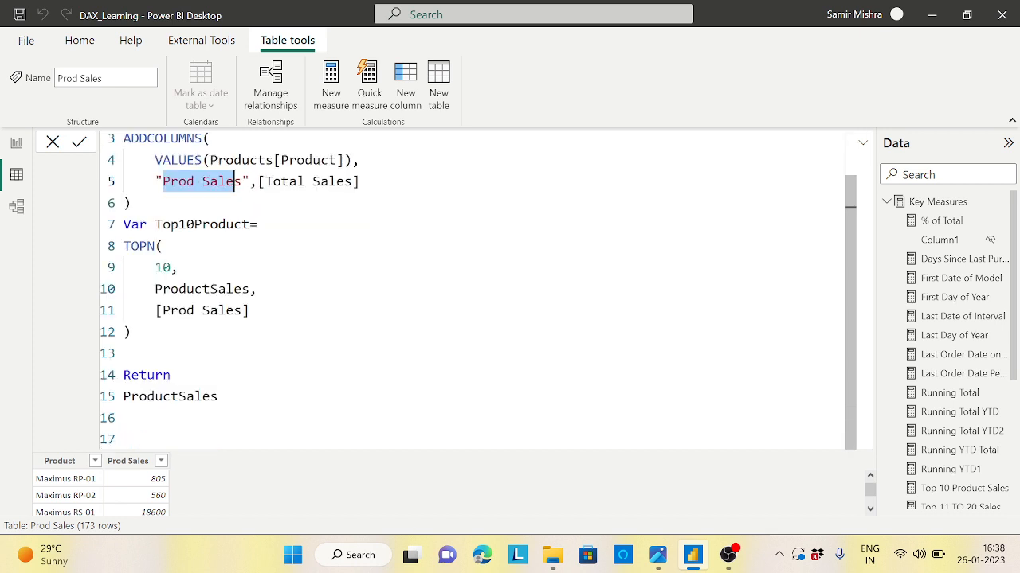
double_click(195, 224)
key(ctrl+c)
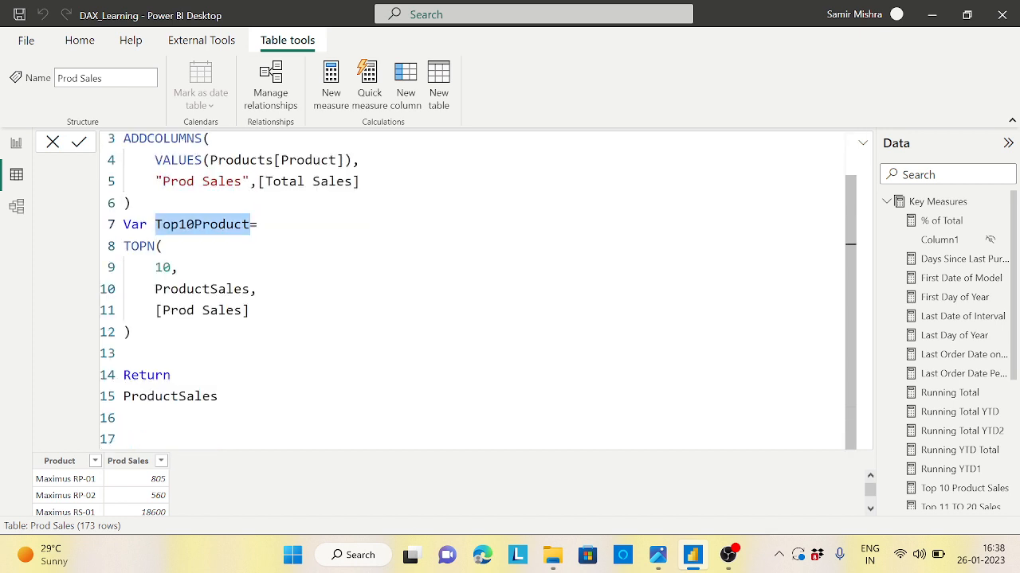
double_click(170, 397)
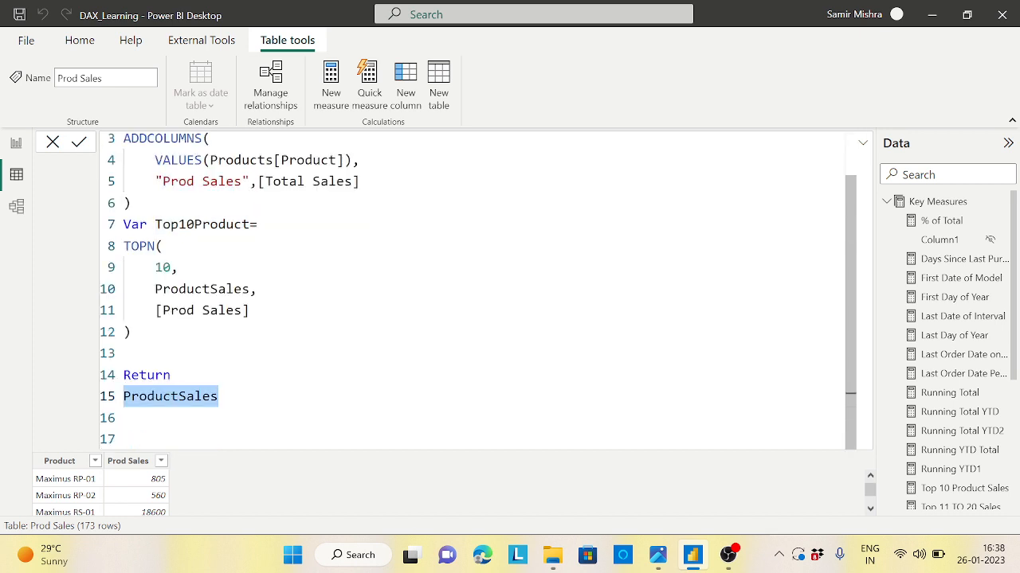
key(ctrl+v)
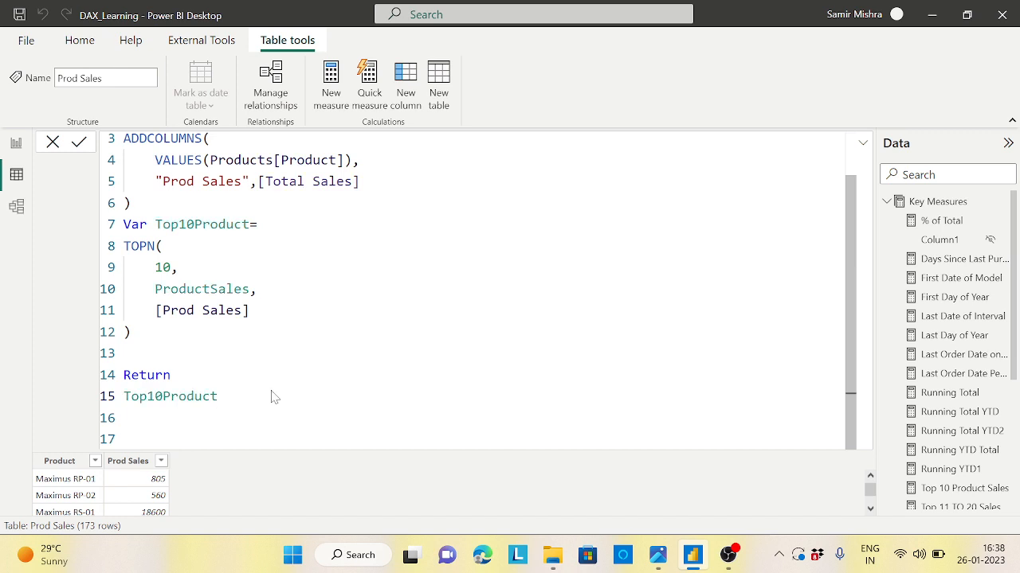
key(Return)
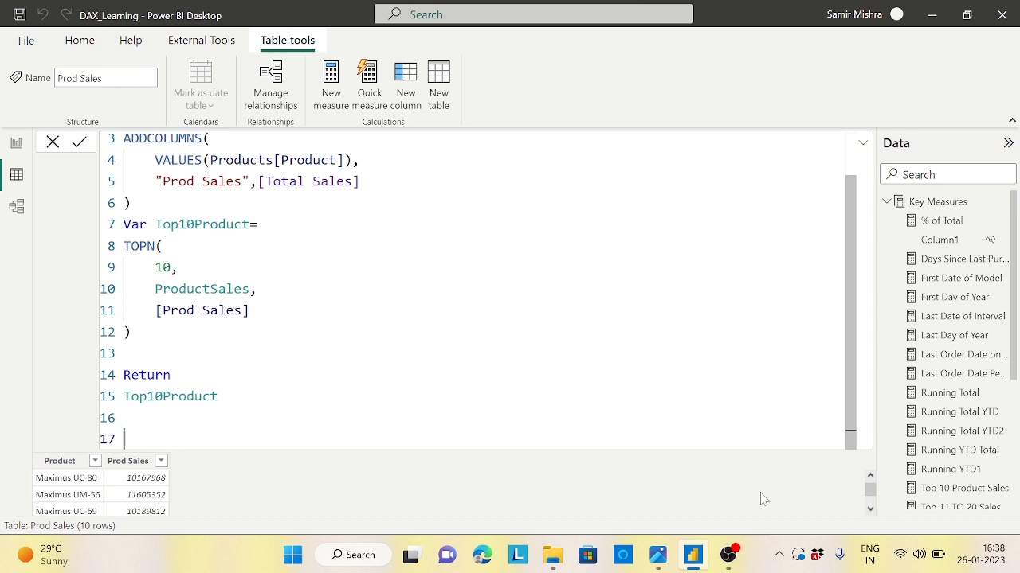
- Review the Prod Sales table rows and switch to Top 10 Screenshot.png in the image viewer to compare them
click(870, 508)
click(870, 509)
click(869, 508)
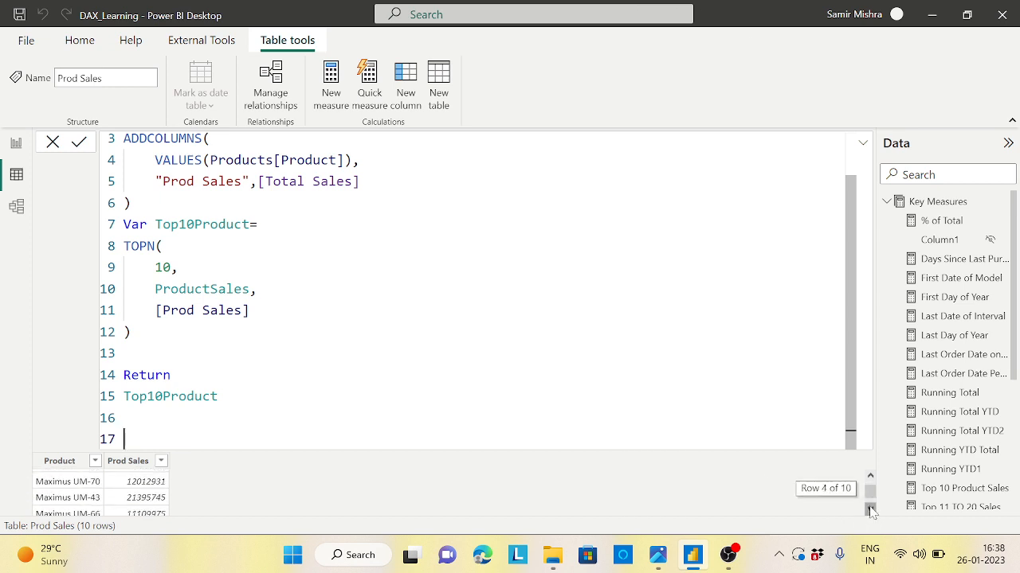
click(870, 508)
click(870, 508)
drag(869, 502, 871, 481)
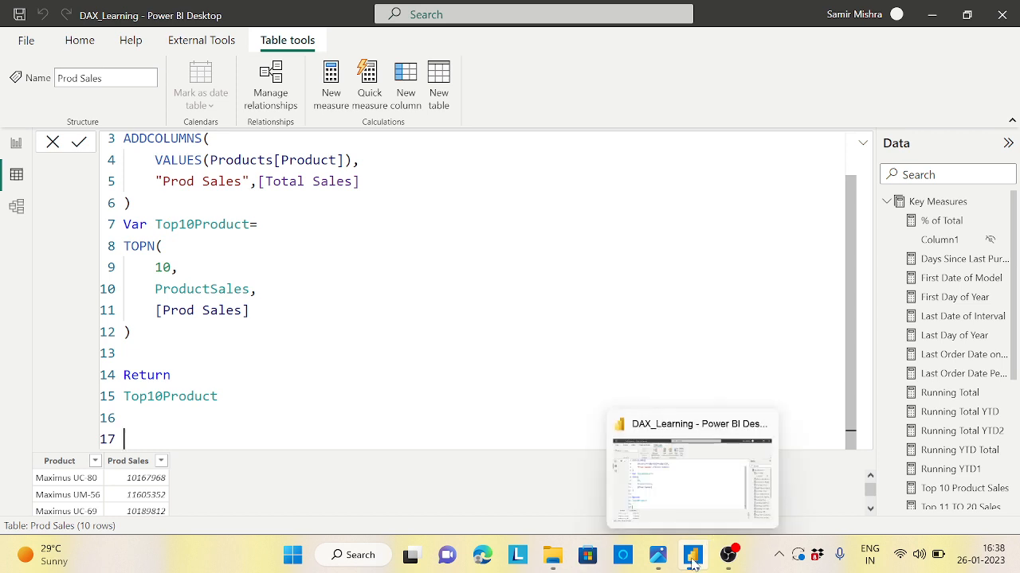
click(658, 555)
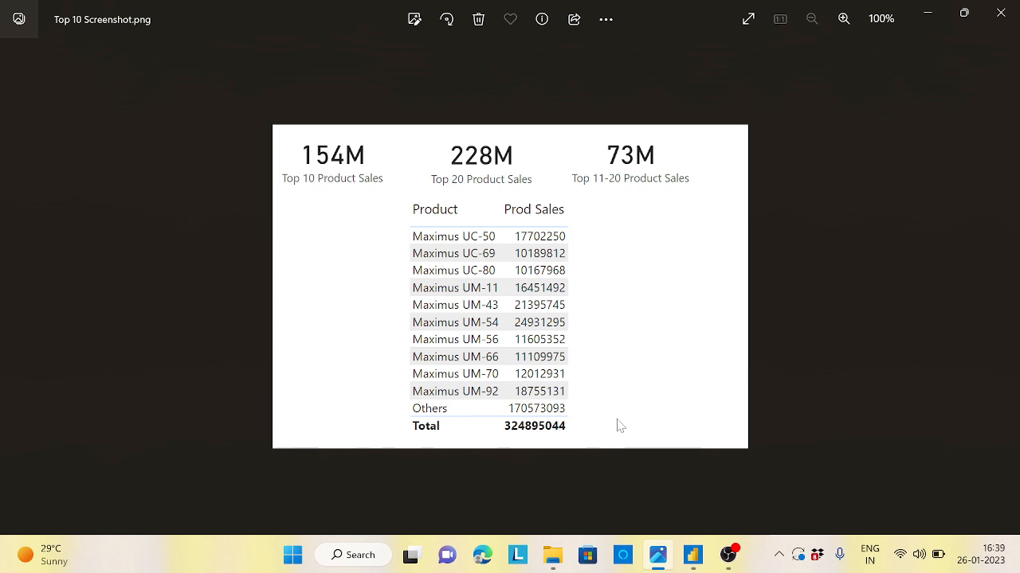
- Switch back to Power BI Desktop and start a NotInTop10 variable with the EXCEPT function below the TOPN expression
click(693, 555)
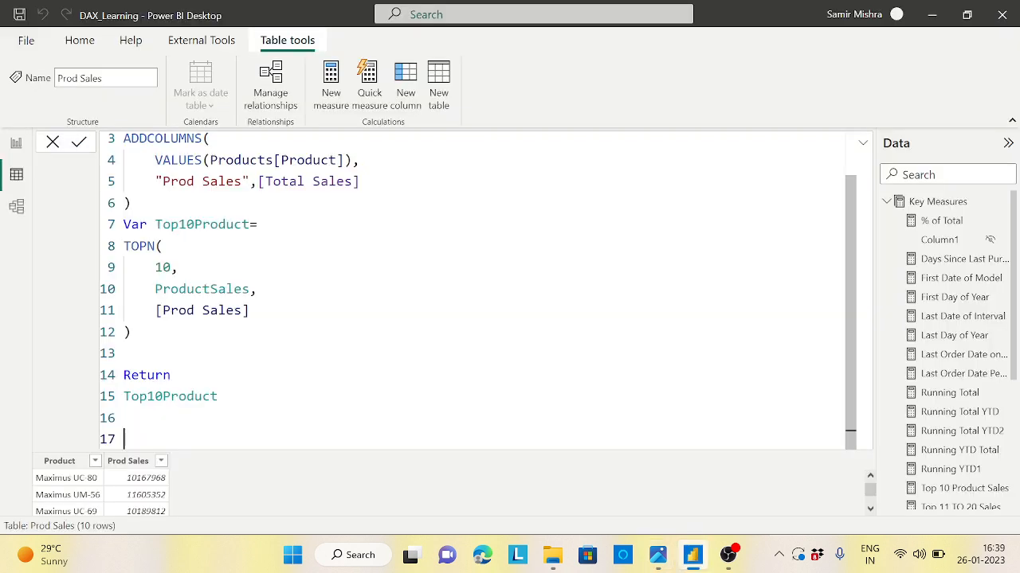
click(131, 331)
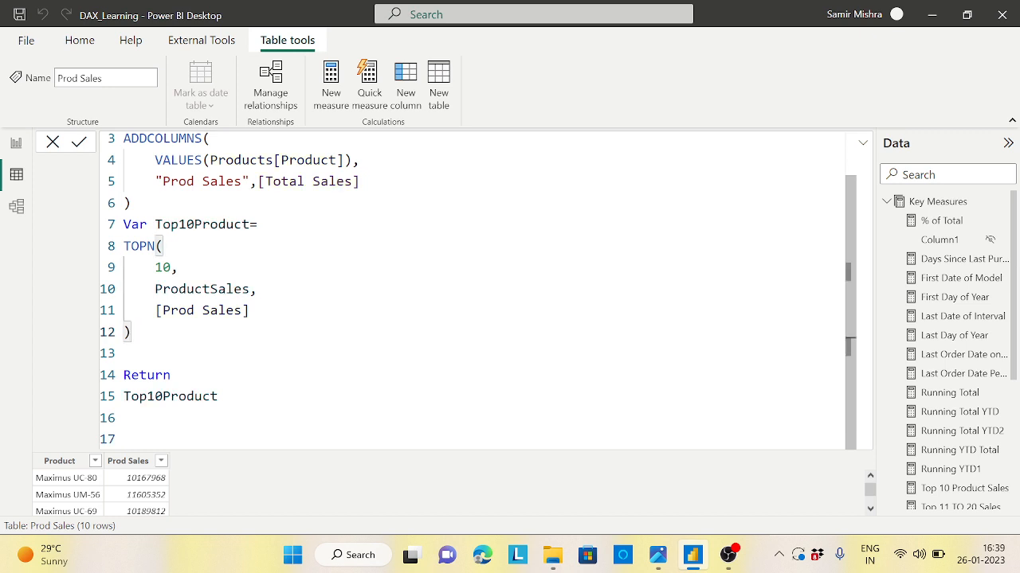
key(Return)
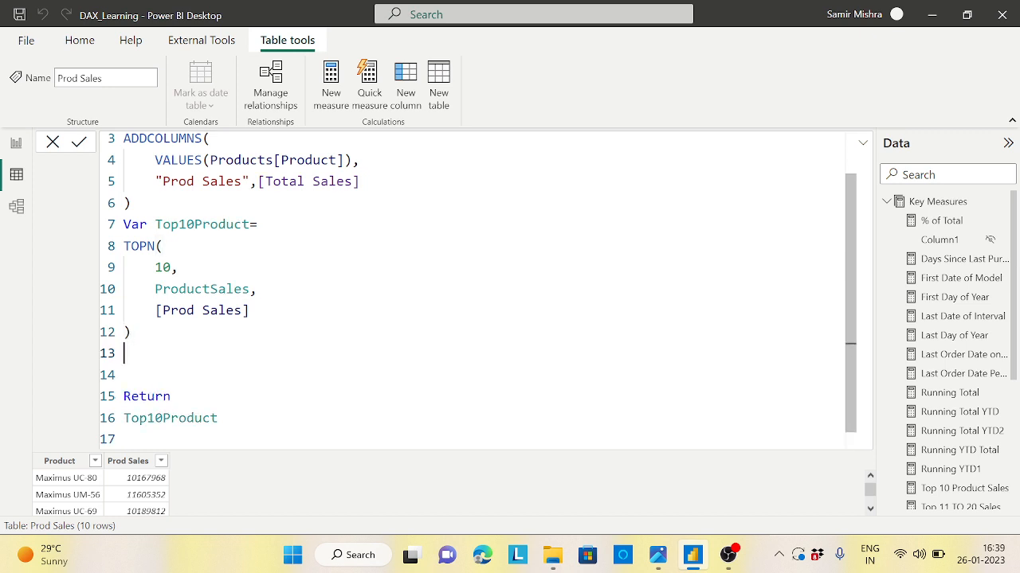
text(Var NotInTop10)
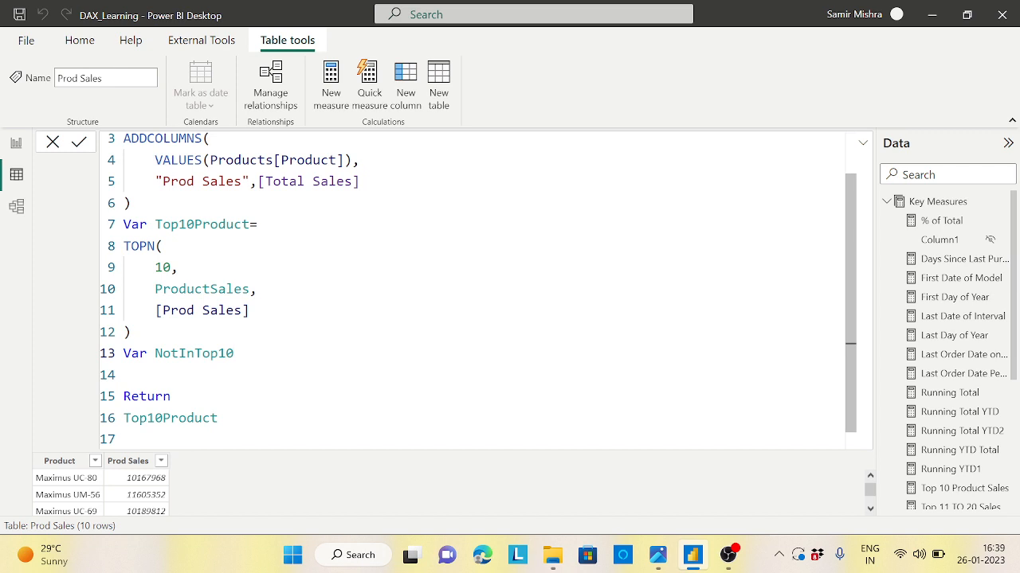
text(exce)
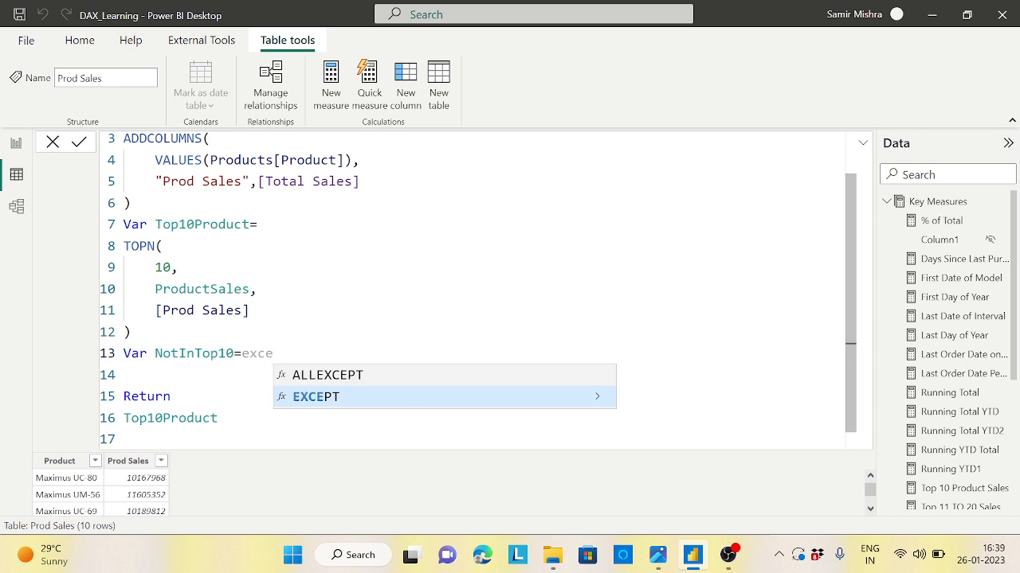
key(Tab)
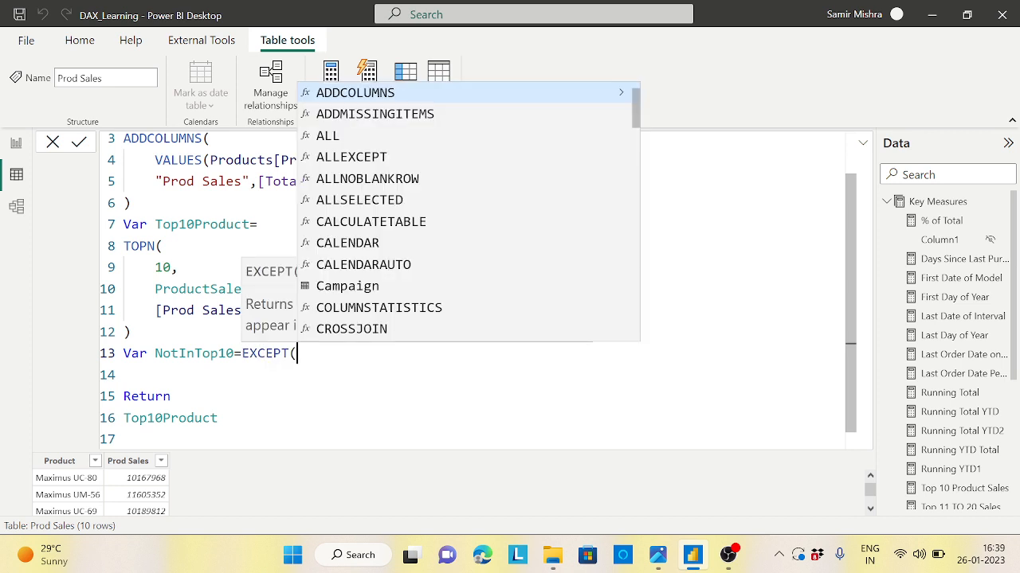
- Pass ProductSales and Top10Product as the two table arguments of EXCEPT and close the expression
double_click(203, 289)
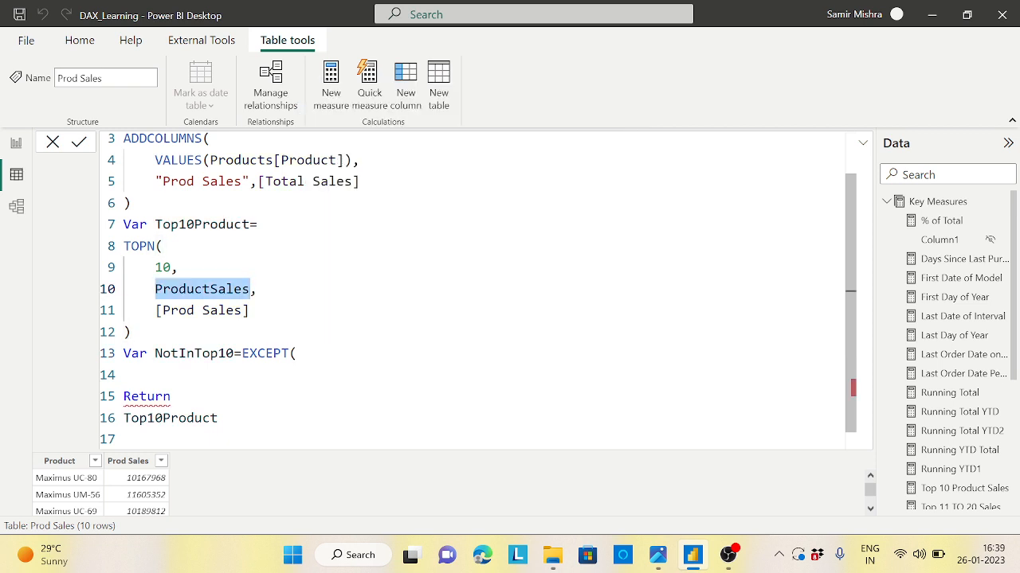
key(ctrl+c)
click(296, 353)
key(ctrl+v)
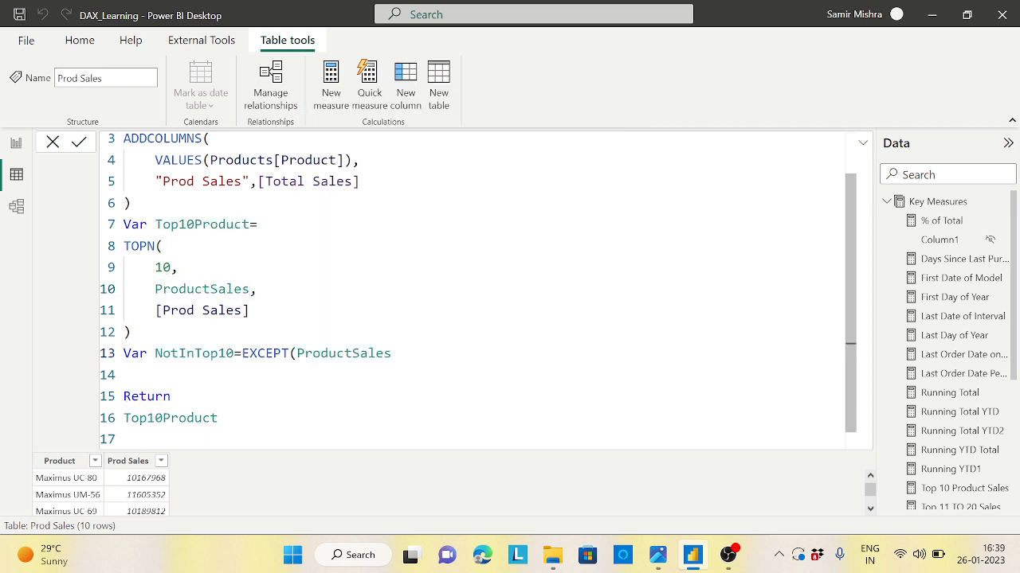
text(,)
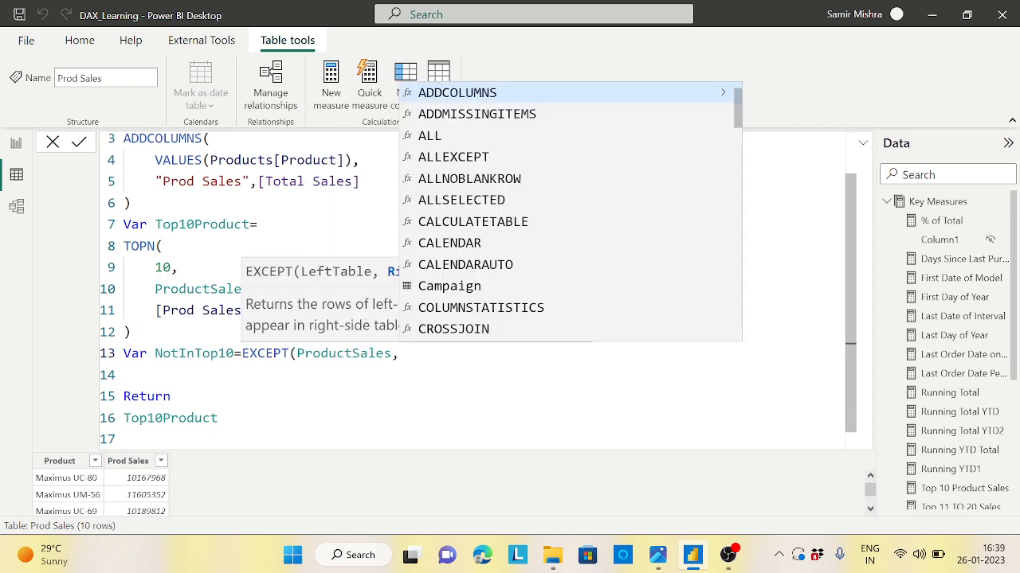
double_click(201, 224)
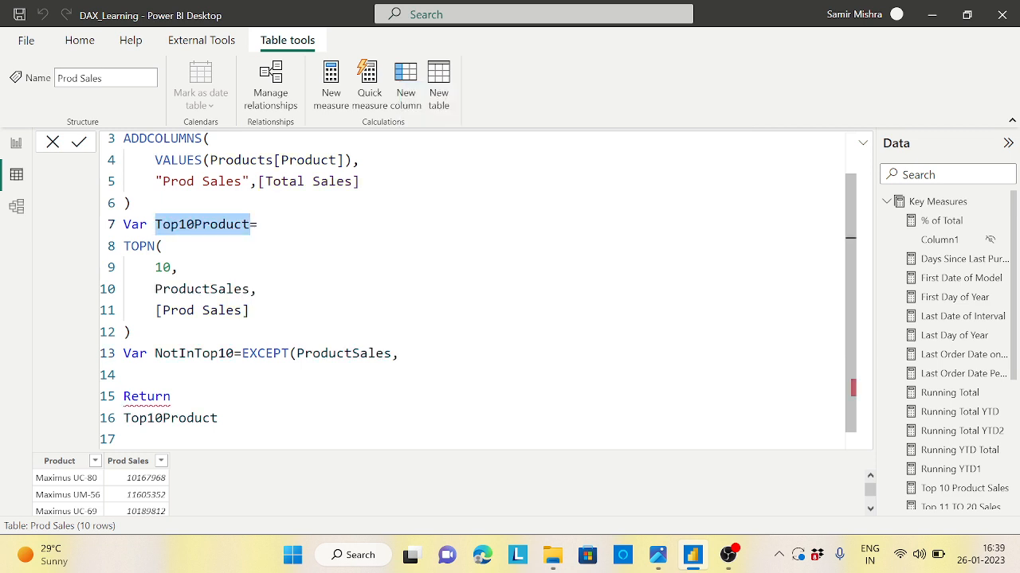
click(399, 352)
key(ctrl+v)
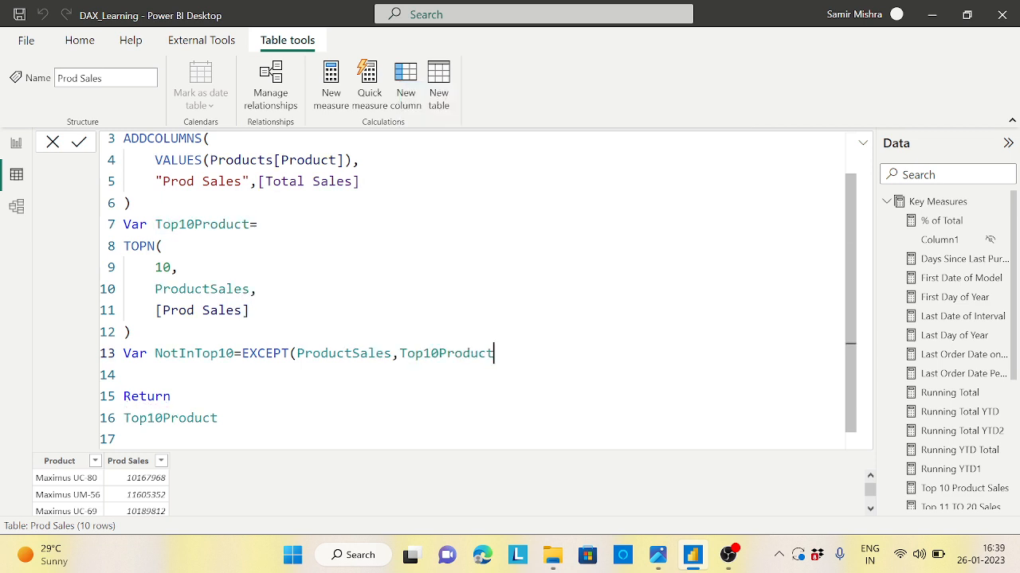
text())
drag(399, 353, 494, 353)
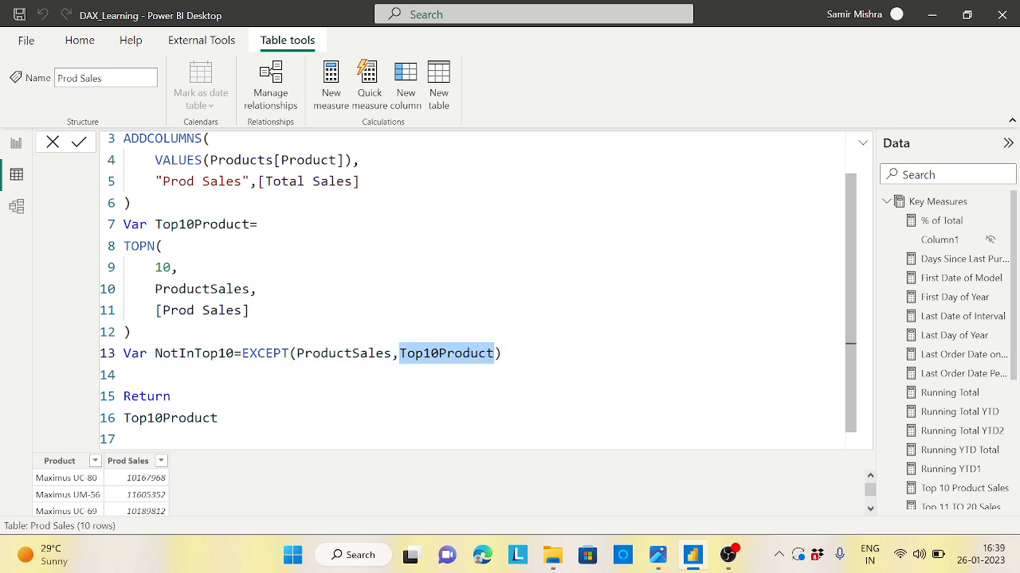
drag(297, 353, 494, 353)
drag(154, 353, 235, 353)
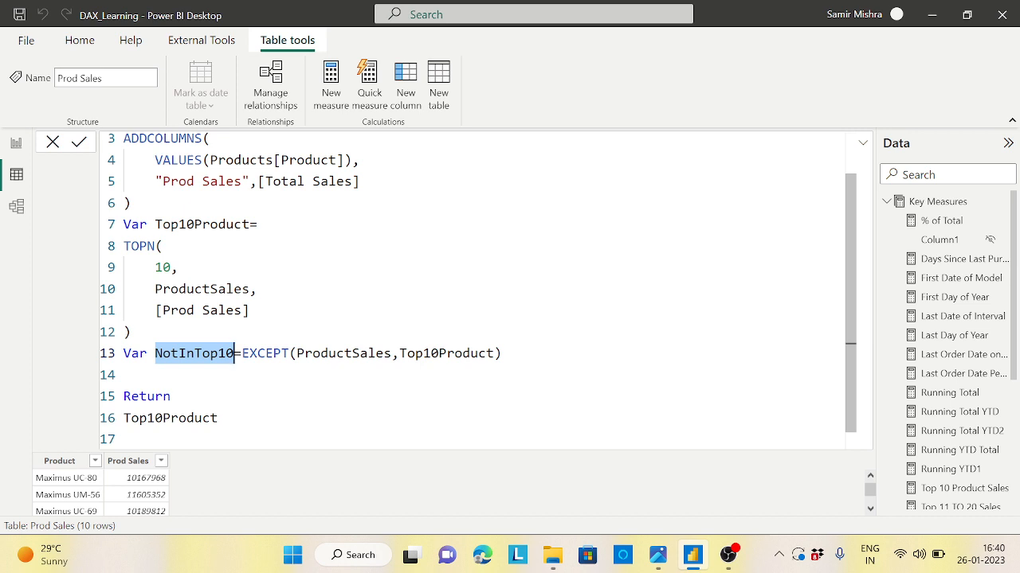
click(132, 374)
- Replace Top10Product below Return with NotInTop10, commit the Prod Sales formula and check the table rows
double_click(194, 353)
click(170, 417)
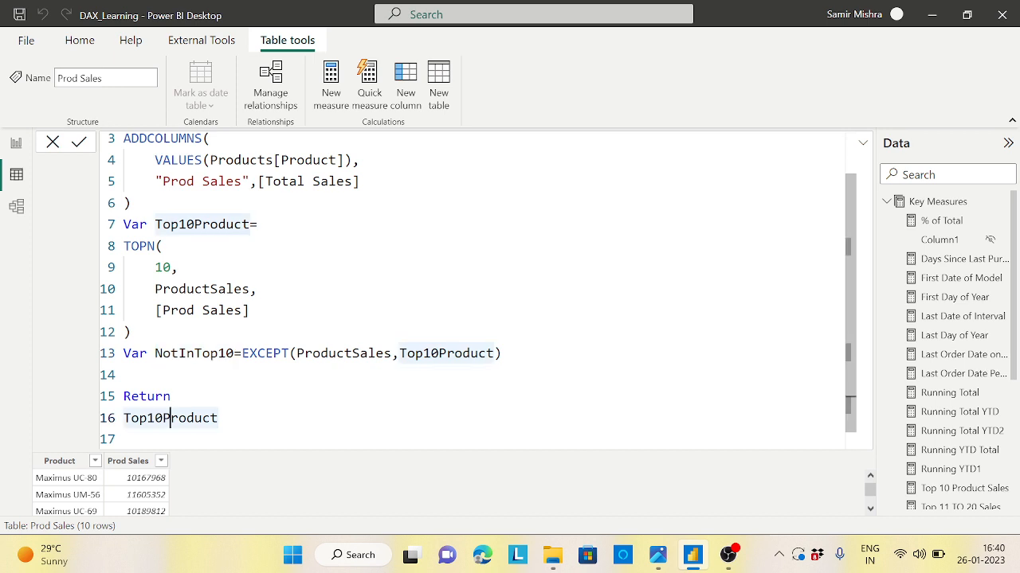
key(ctrl+v)
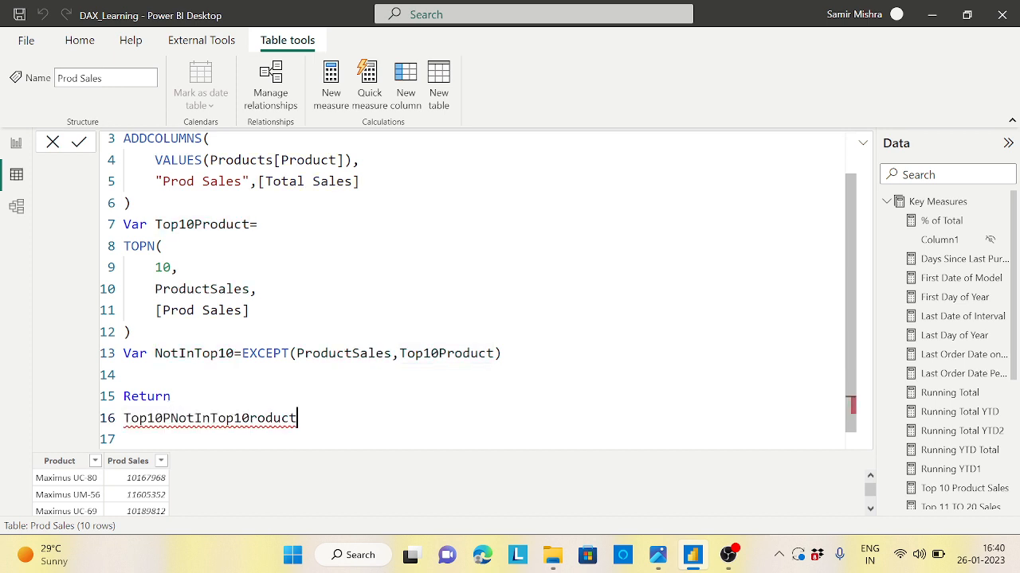
drag(297, 417, 122, 417)
key(BackSpace)
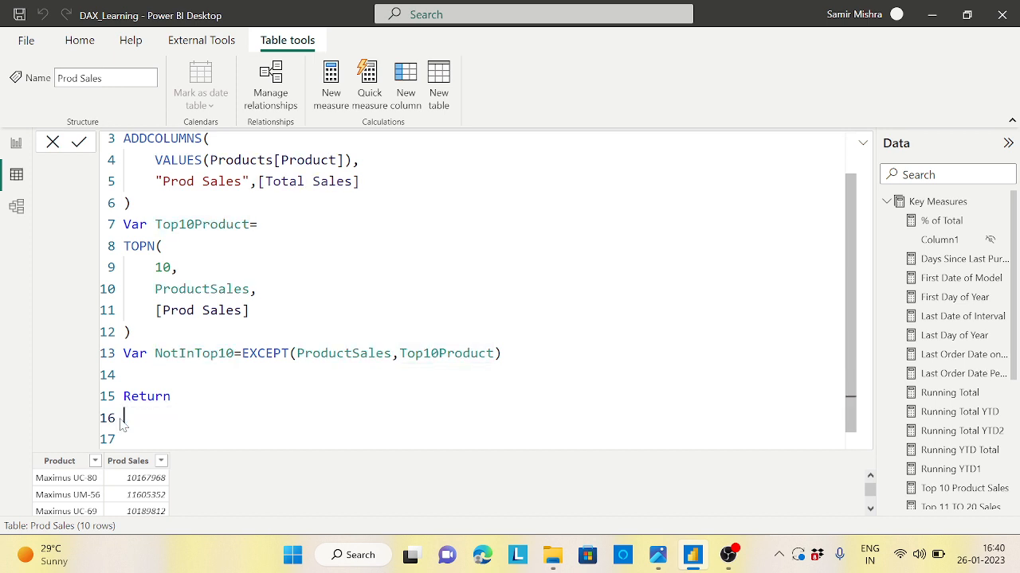
double_click(193, 353)
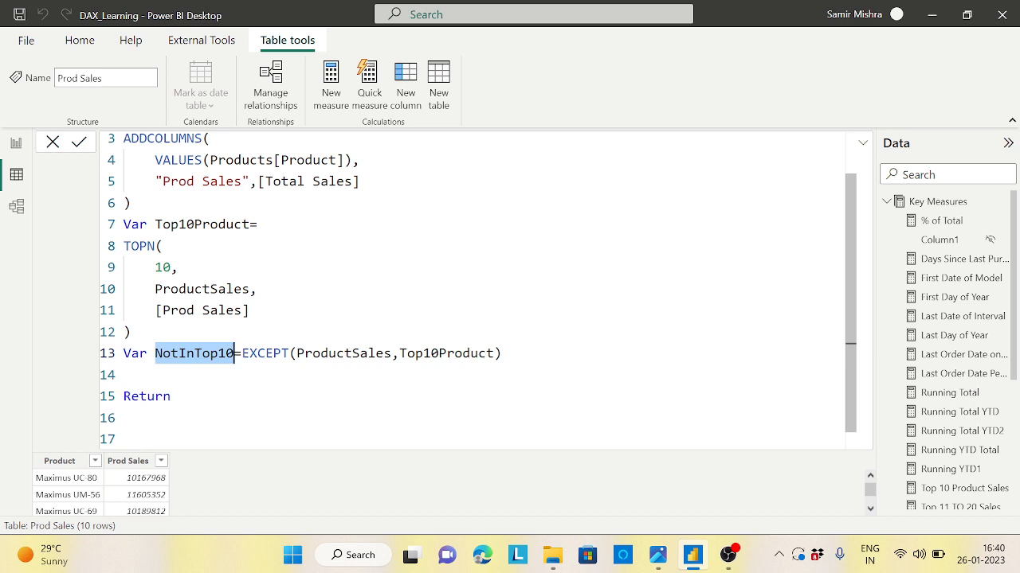
key(ctrl+c)
click(232, 421)
key(ctrl+v)
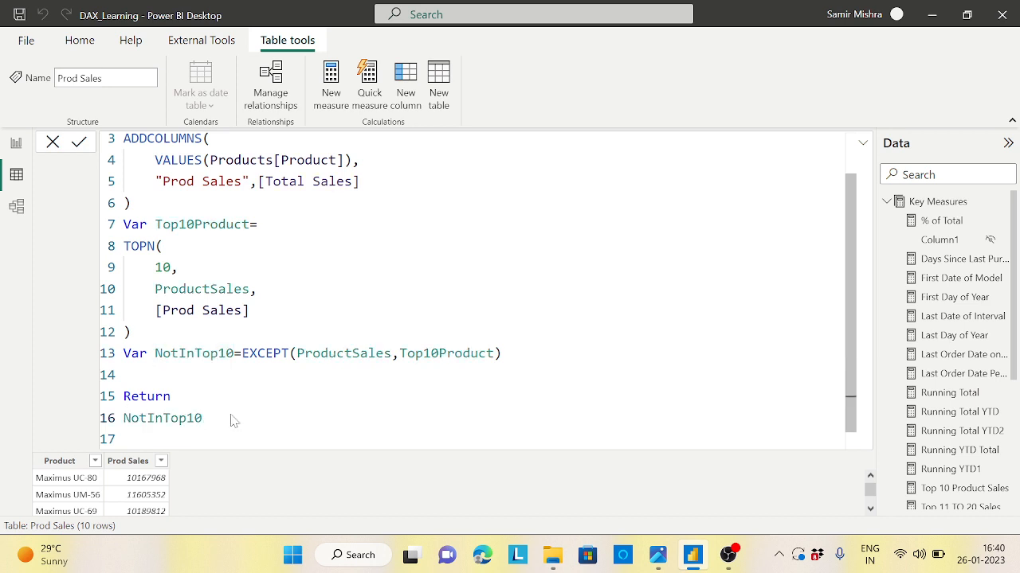
key(Return)
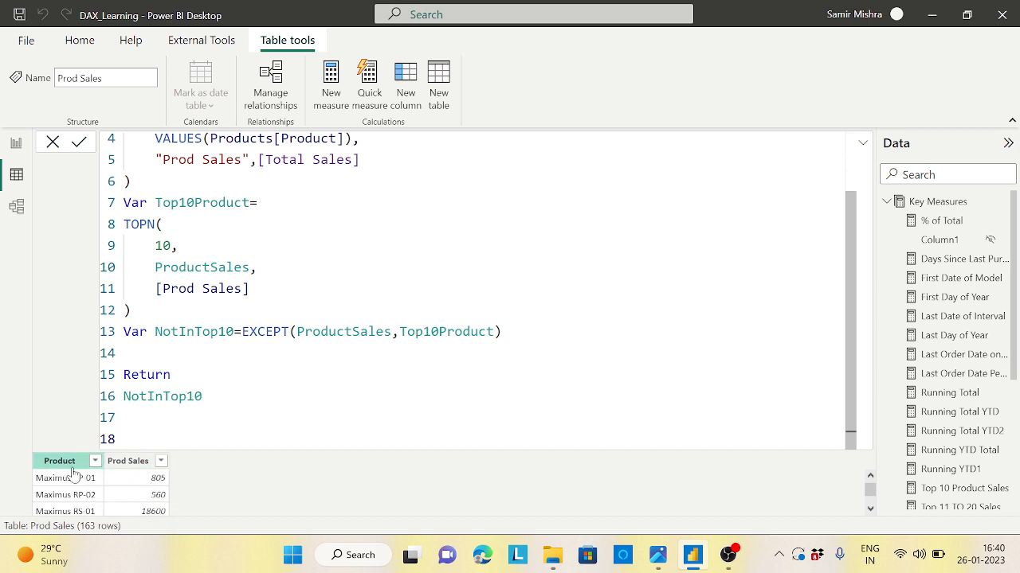
click(164, 438)
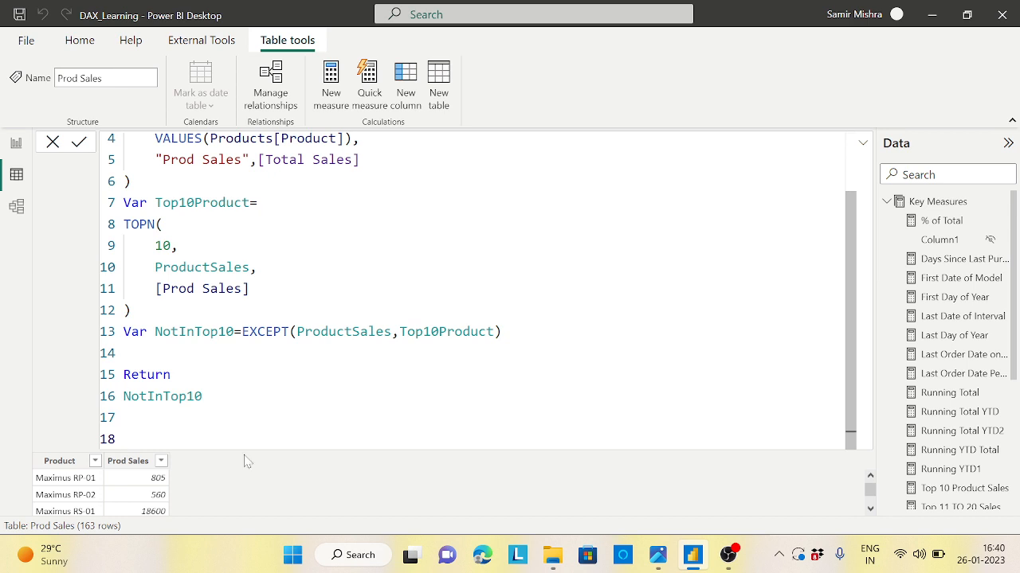
drag(869, 492, 164, 494)
- Declare a variable named Other below NotInTop10, leaving an empty line for its expression
click(131, 353)
text(Var Other=)
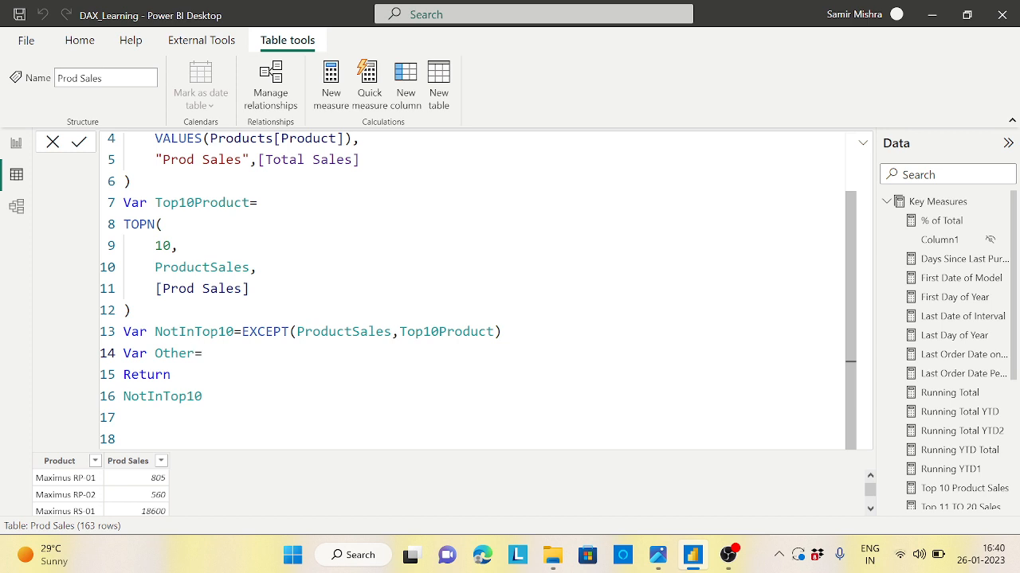
key(Return)
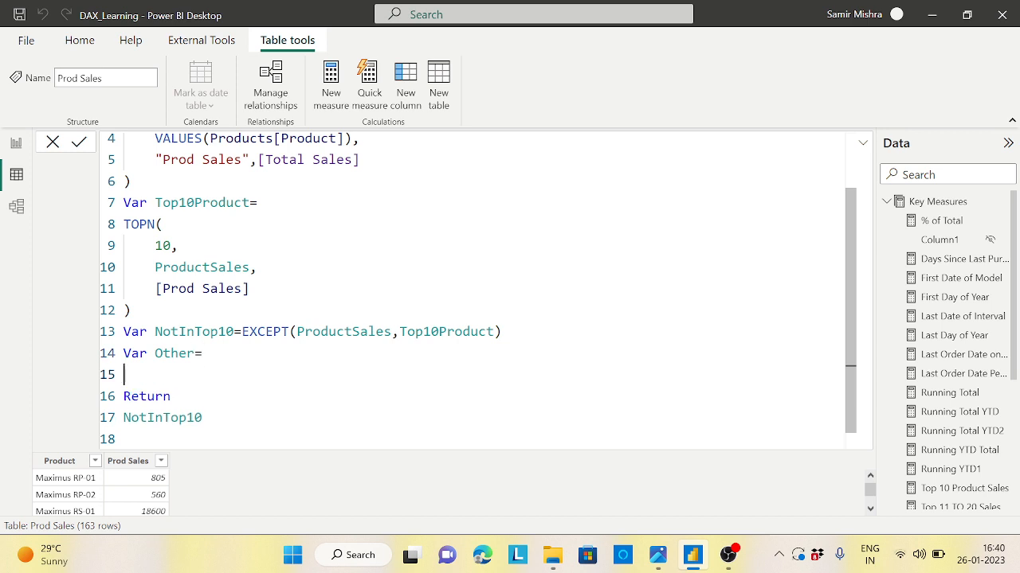
double_click(193, 331)
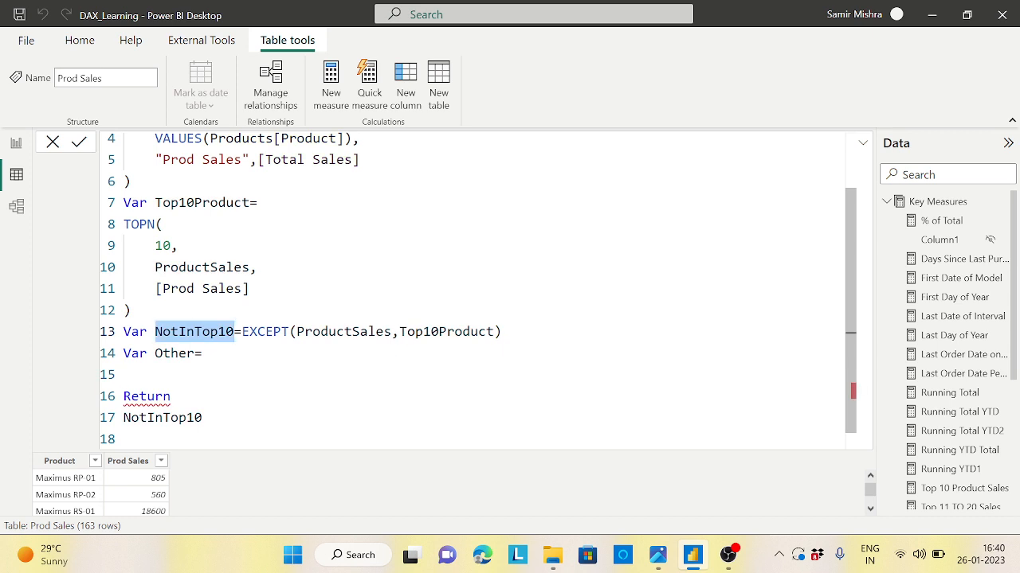
click(203, 202)
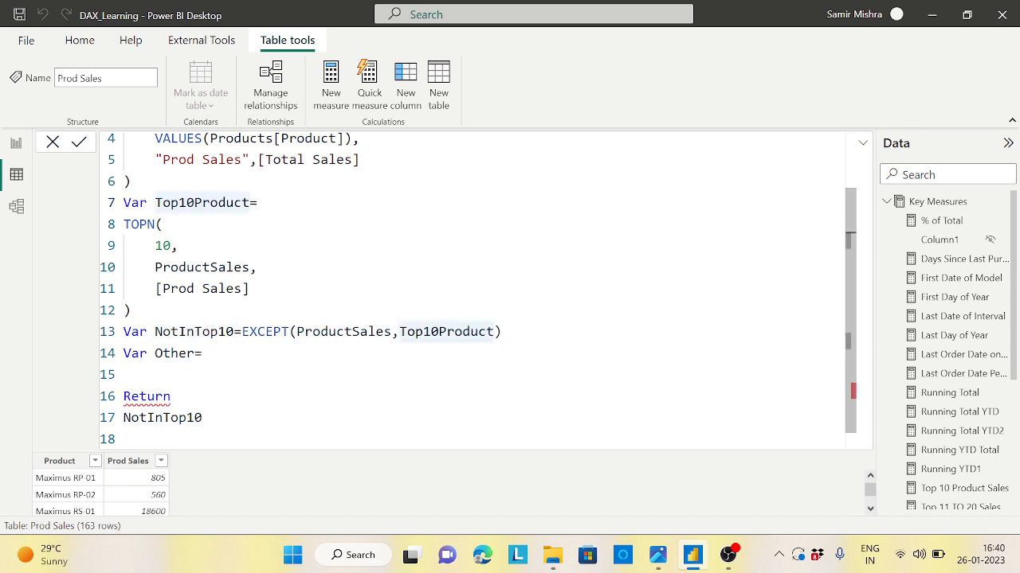
click(156, 202)
drag(155, 202, 250, 203)
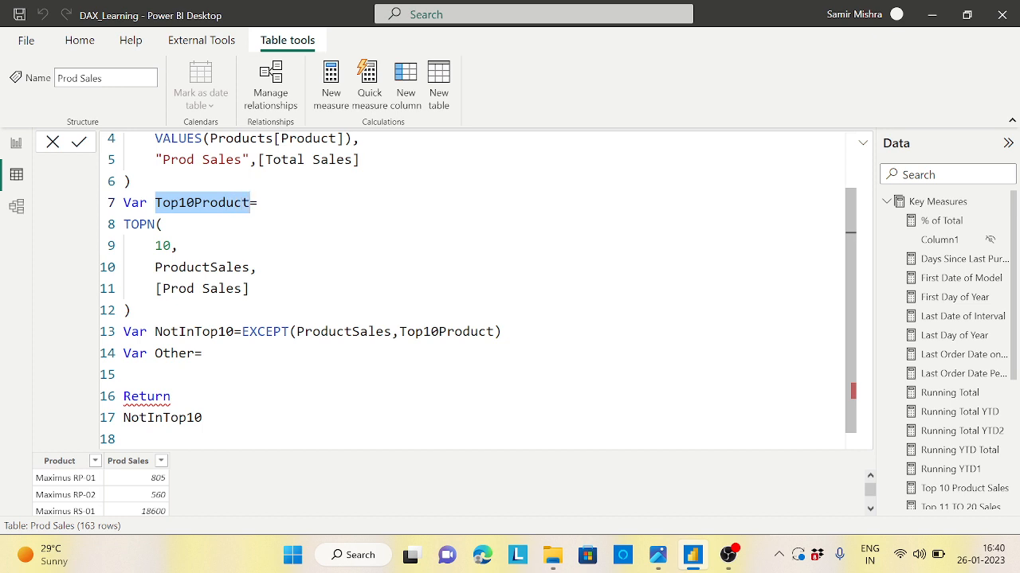
drag(156, 331, 234, 332)
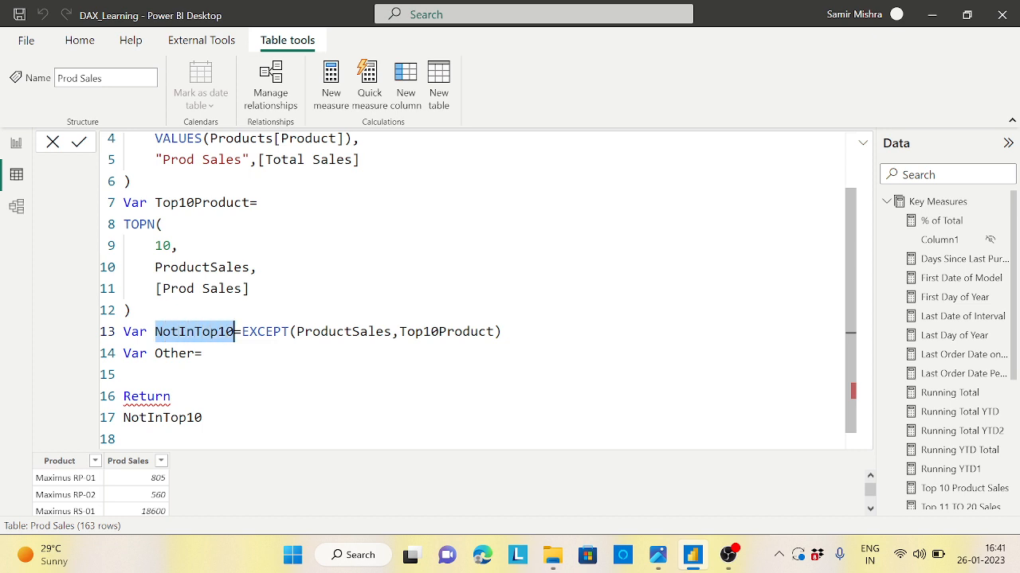
- Define Other with a ROW function whose first column "Product Name" holds "Others", on its own line
click(124, 375)
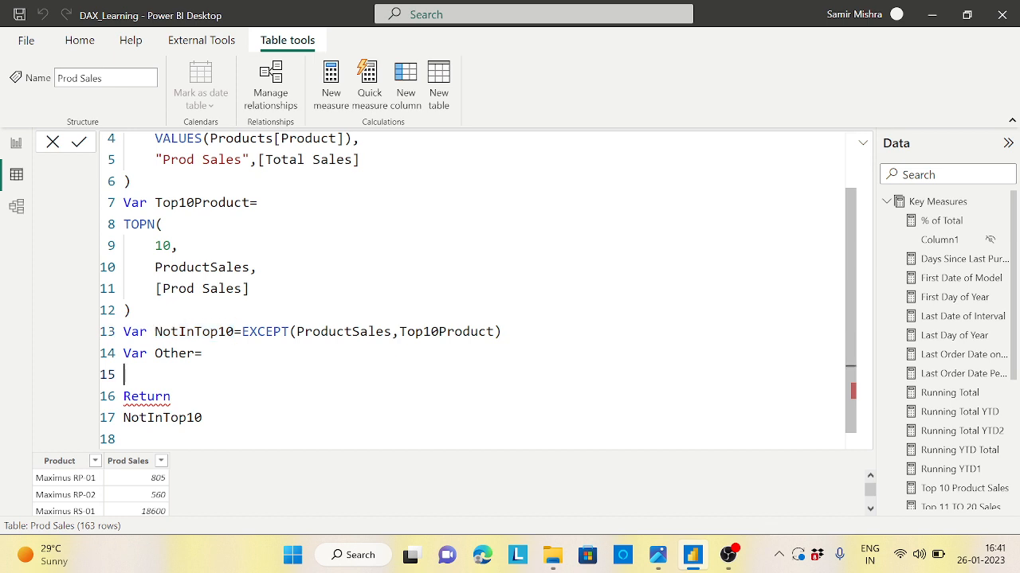
text(ROW()
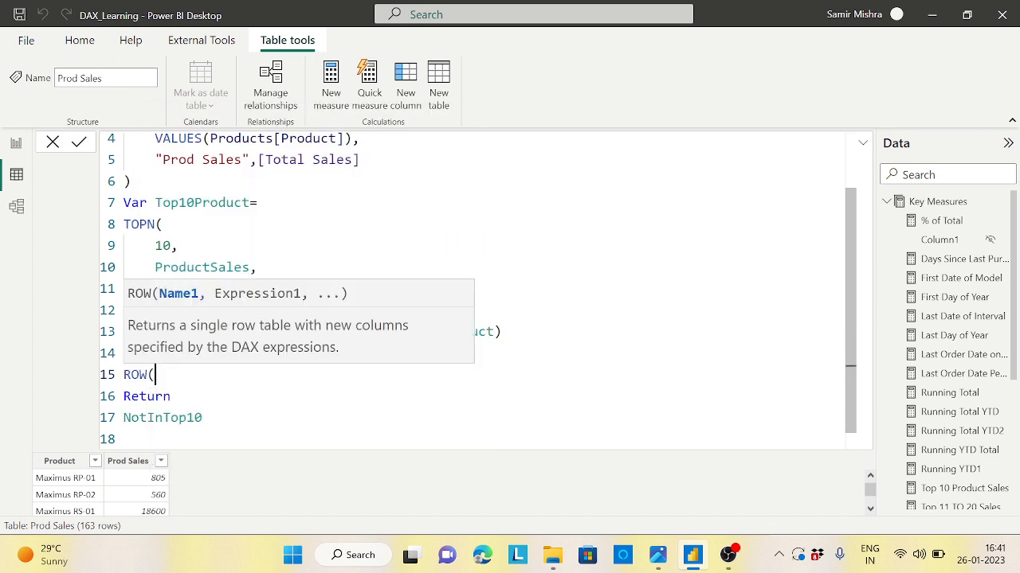
key(shift+Return)
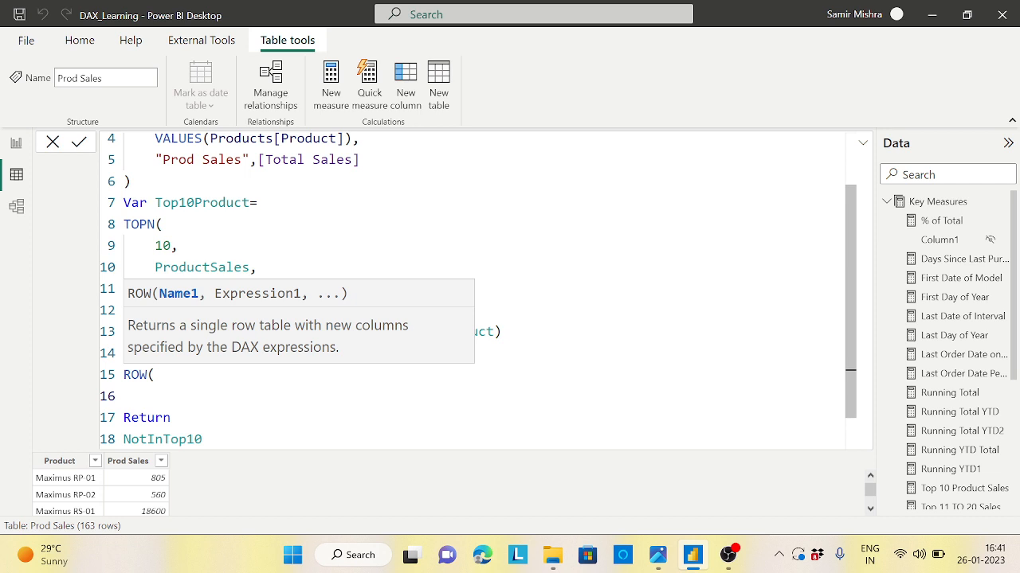
text("Product Name)
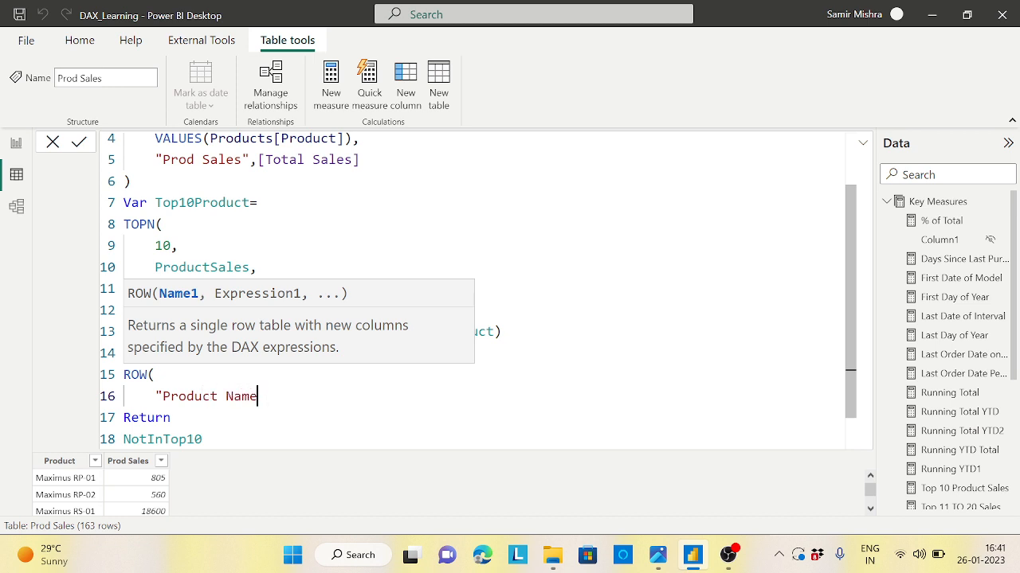
text(",")
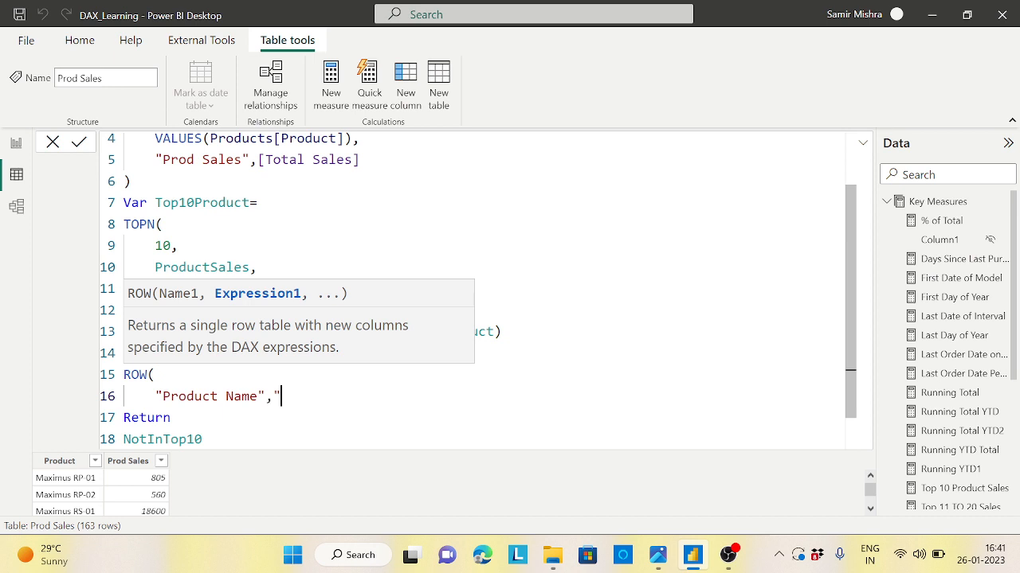
text(Others",)
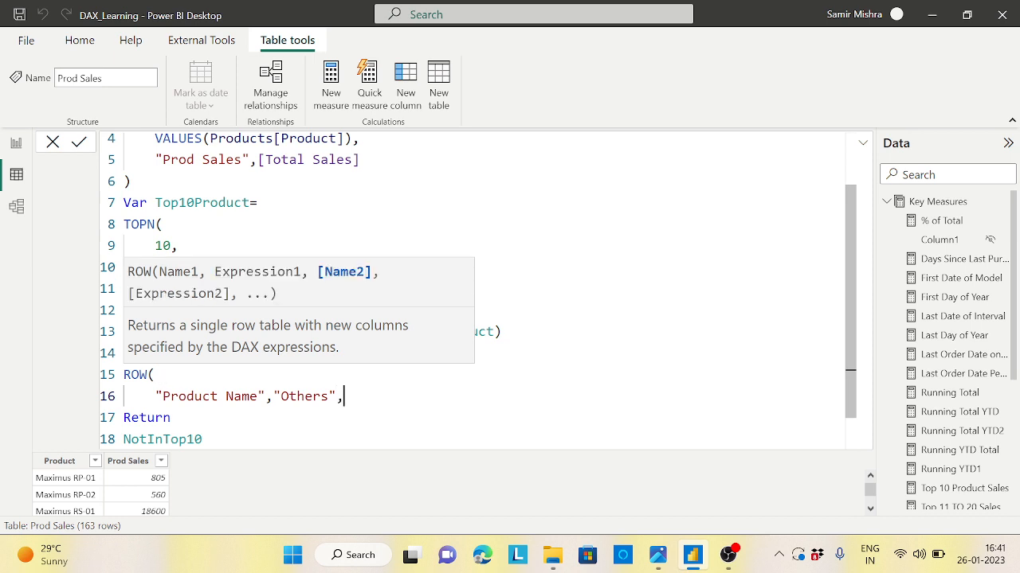
key(shift+Return)
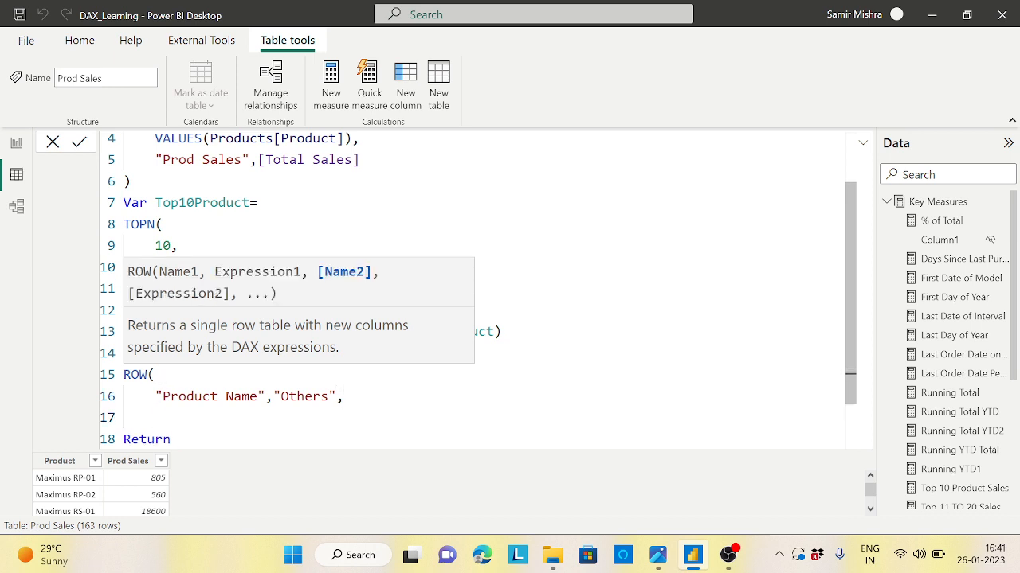
- Add a second ROW column named "Prod Sales" that starts a SUMX over the NotInTop10 table
text("Prod Sales,s)
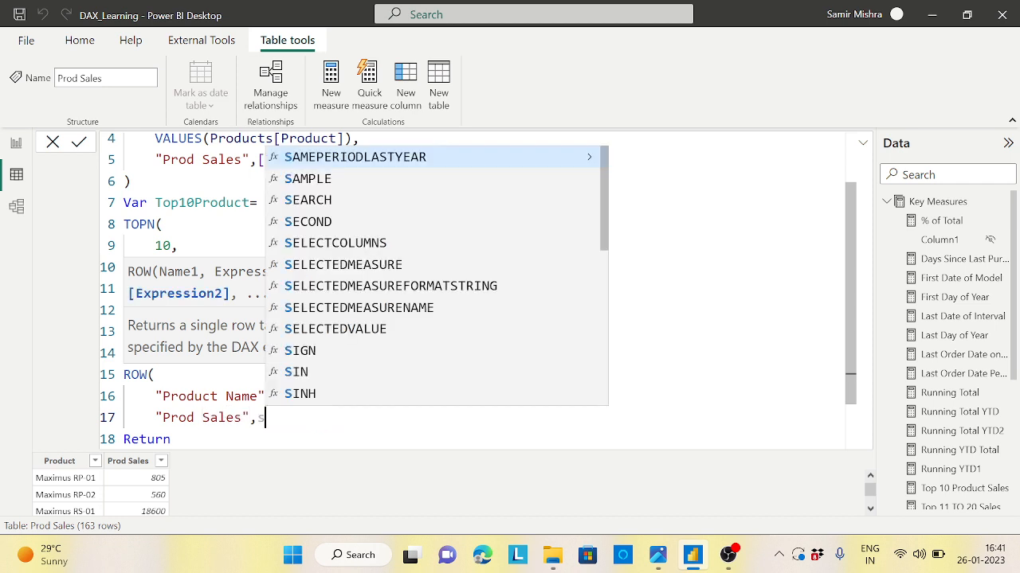
text(umx()
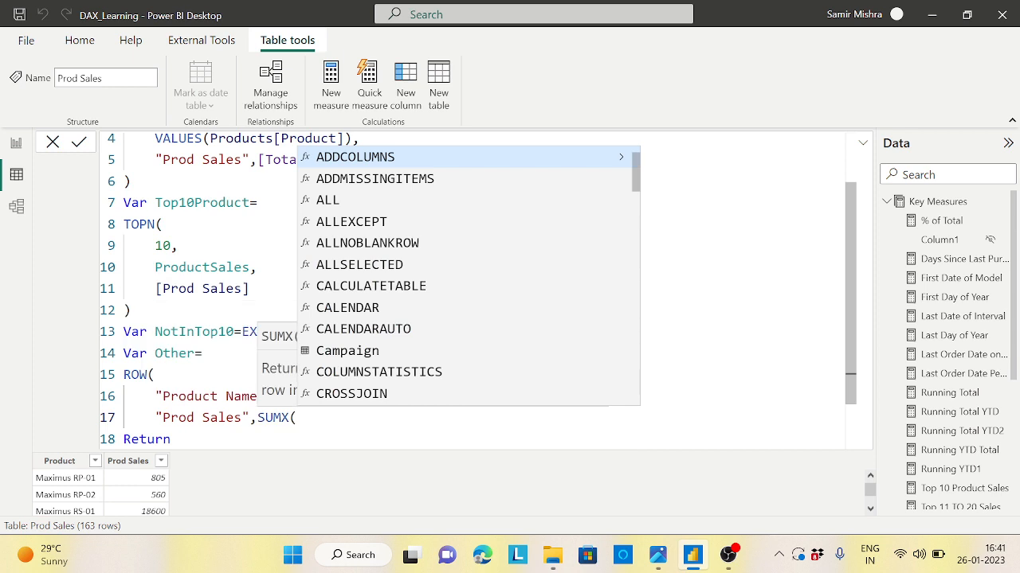
key(Escape)
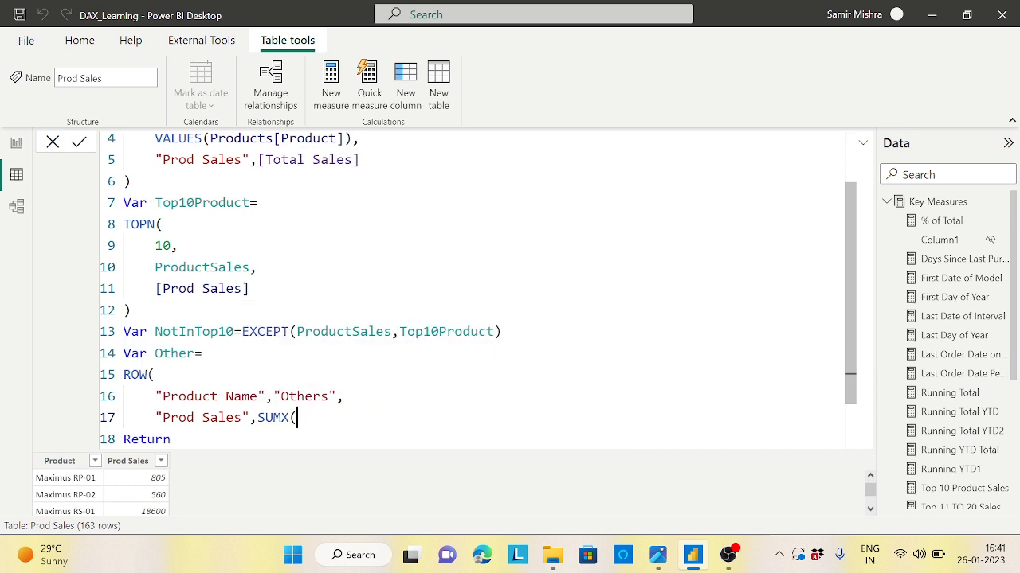
double_click(194, 331)
key(ctrl+c)
click(297, 417)
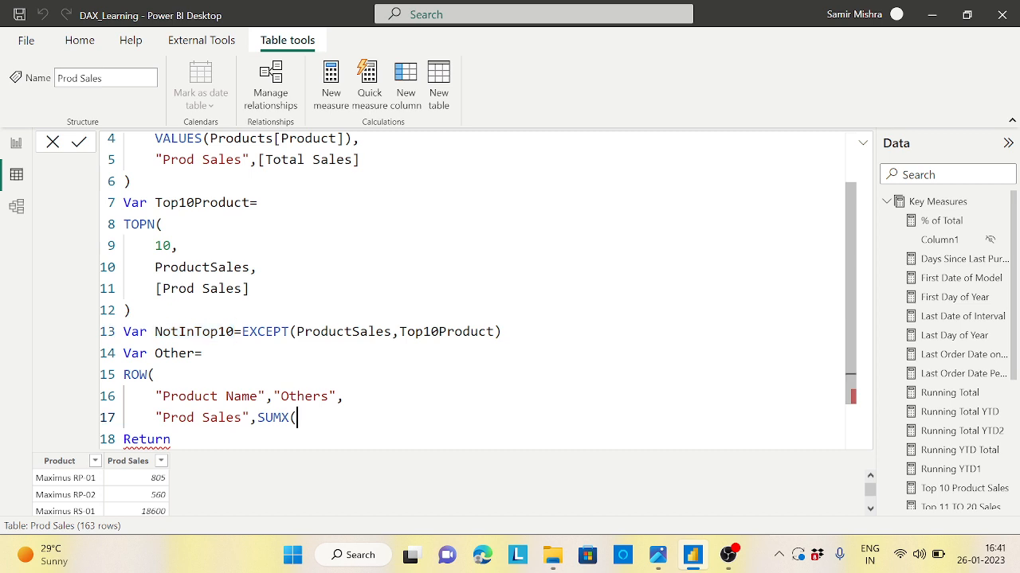
key(ctrl+v)
text(,)
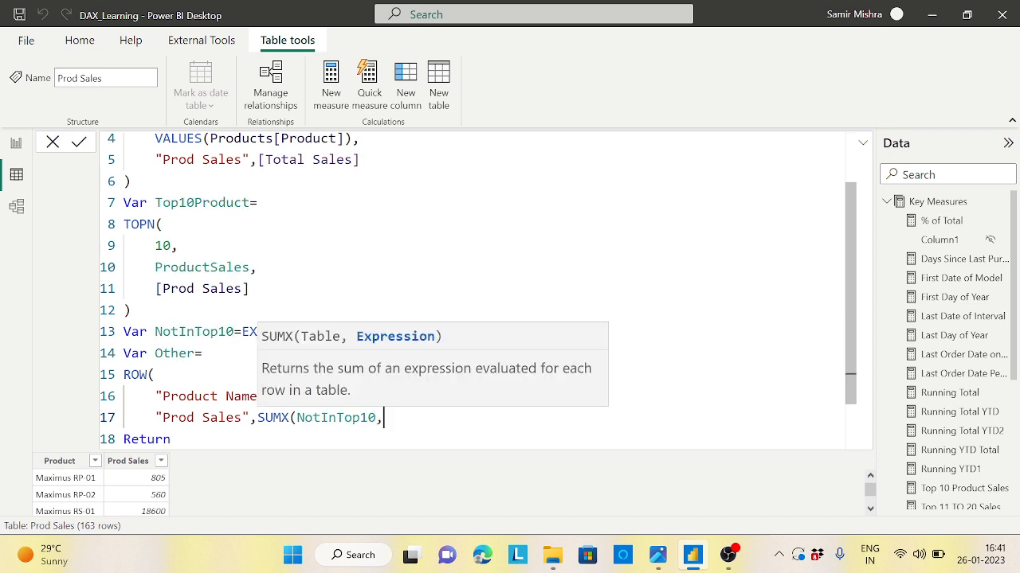
- Complete the SUMX with [Total Sales] as its expression and close the ROW function on its own line
text([to)
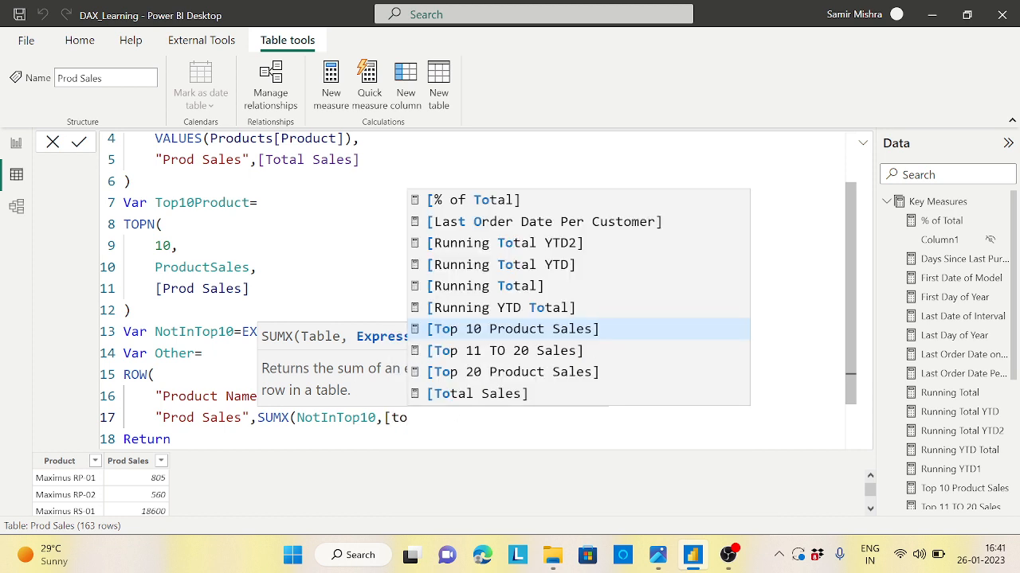
click(500, 395)
text())
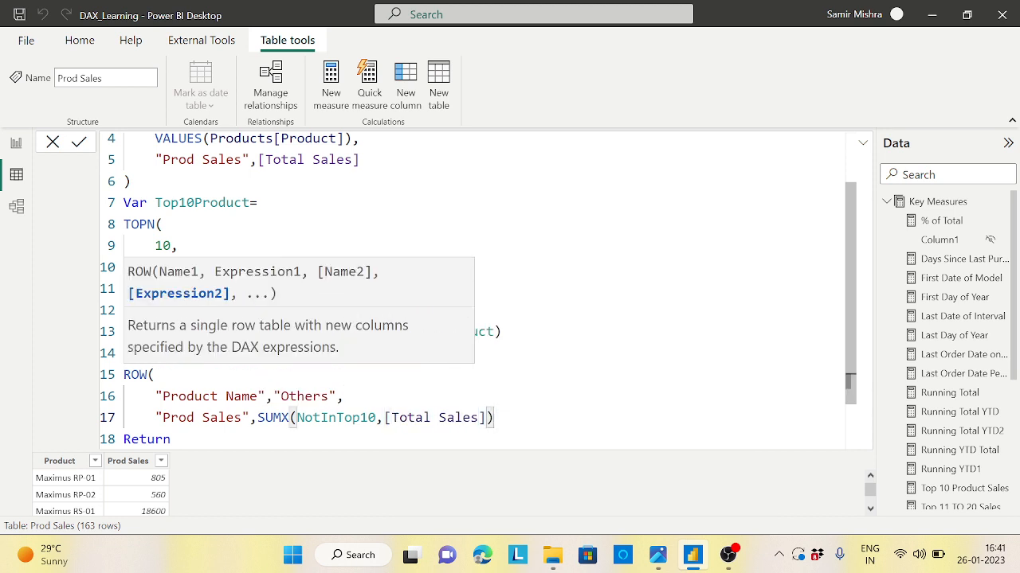
key(Return)
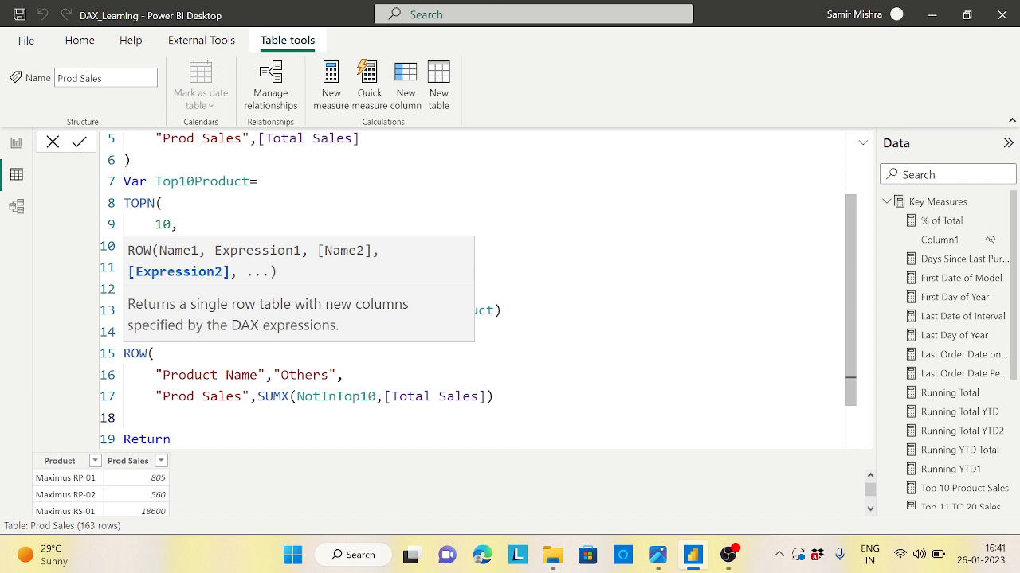
text())
click(155, 354)
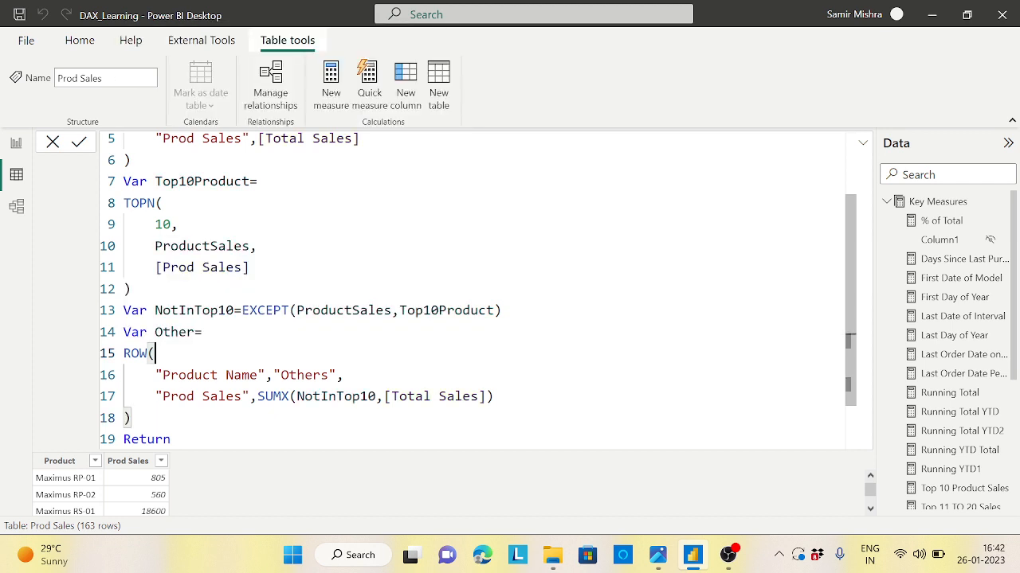
- Replace NotInTop10 below Return with Other and commit the Prod Sales formula
double_click(173, 332)
key(ctrl+c)
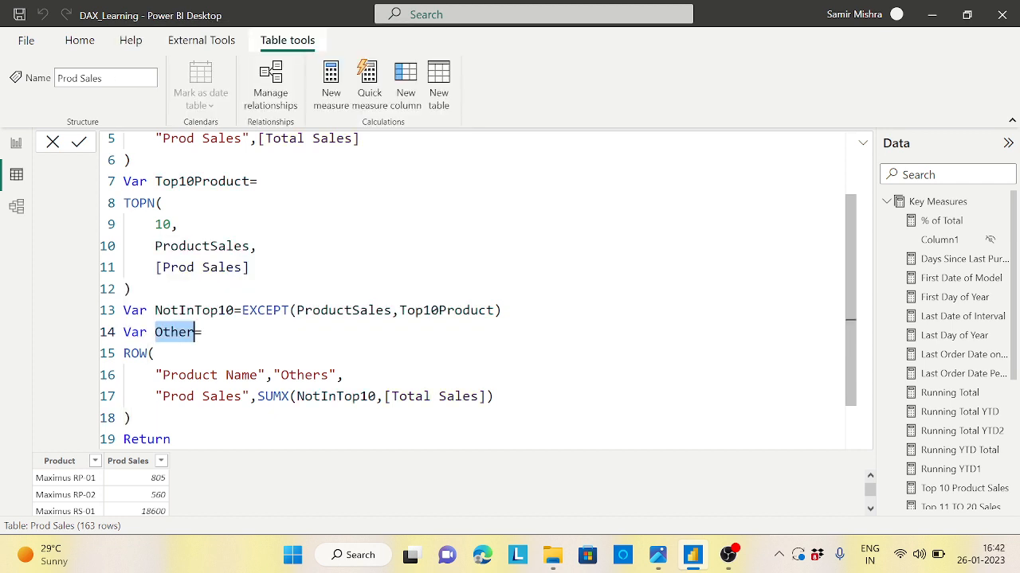
scroll(478, 319, down, 1)
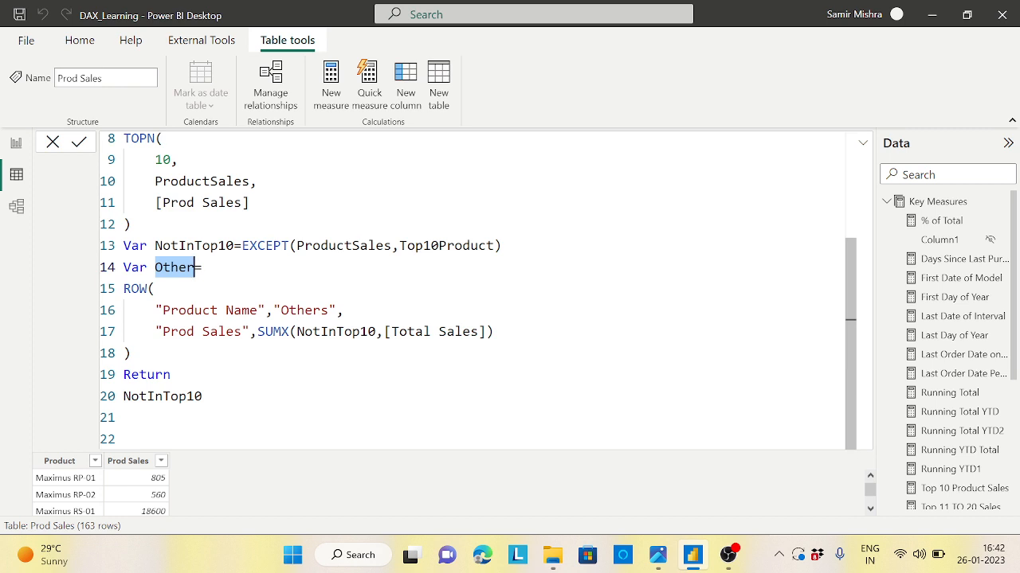
double_click(178, 396)
key(ctrl+v)
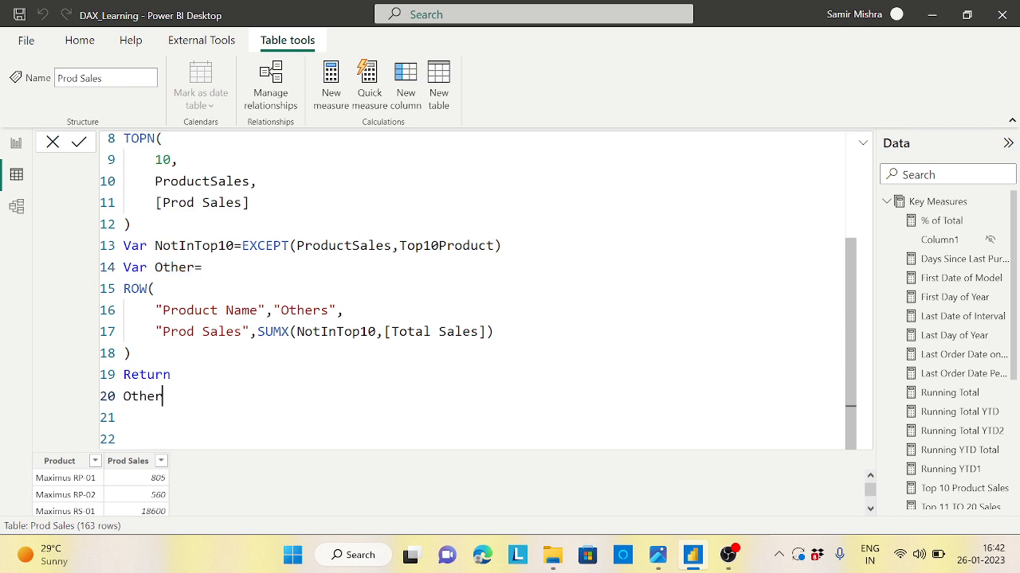
key(Return)
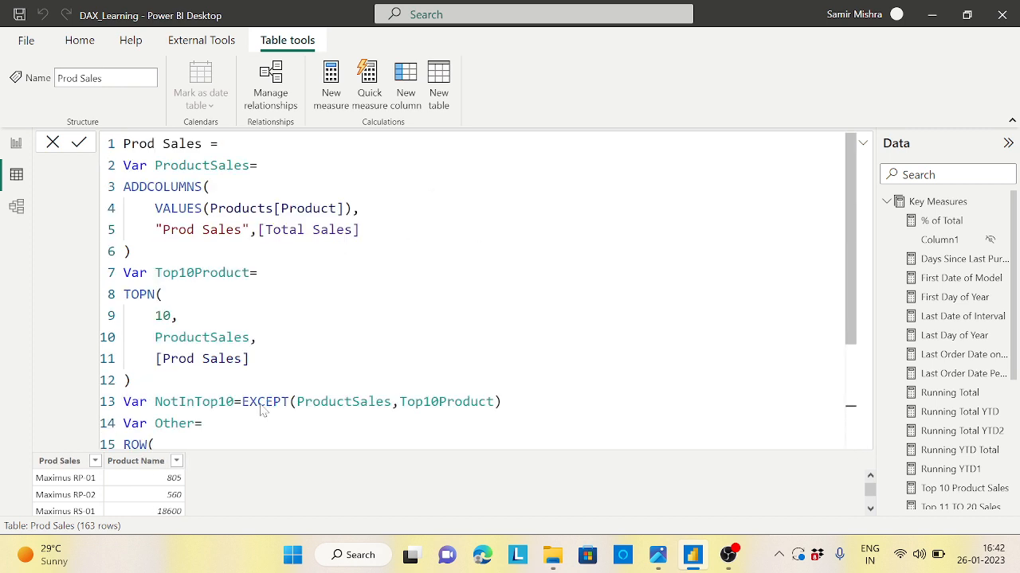
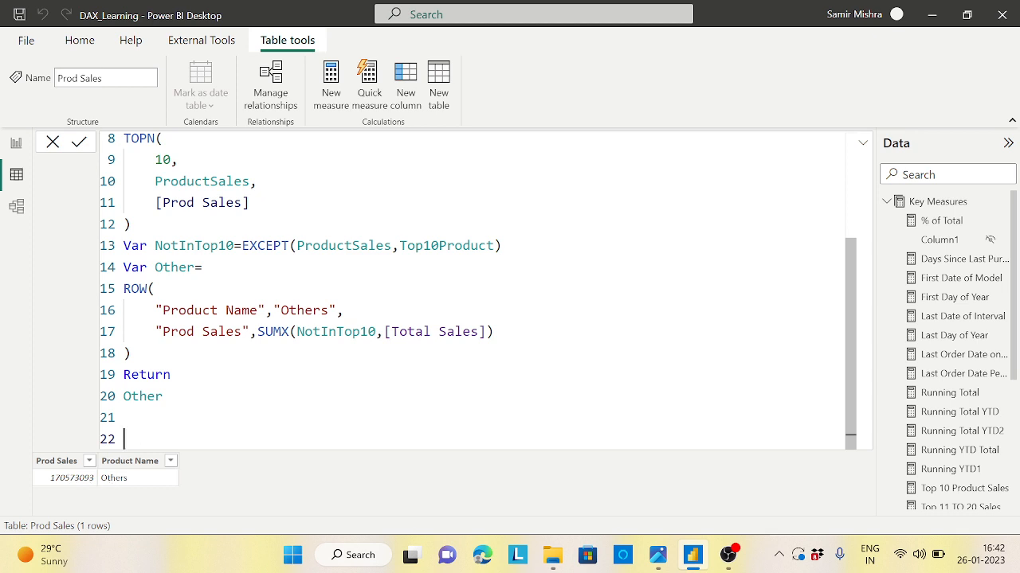
- Replace Other below Return with a UNION function that takes Top10Product as its first table
scroll(477, 287, up, 1)
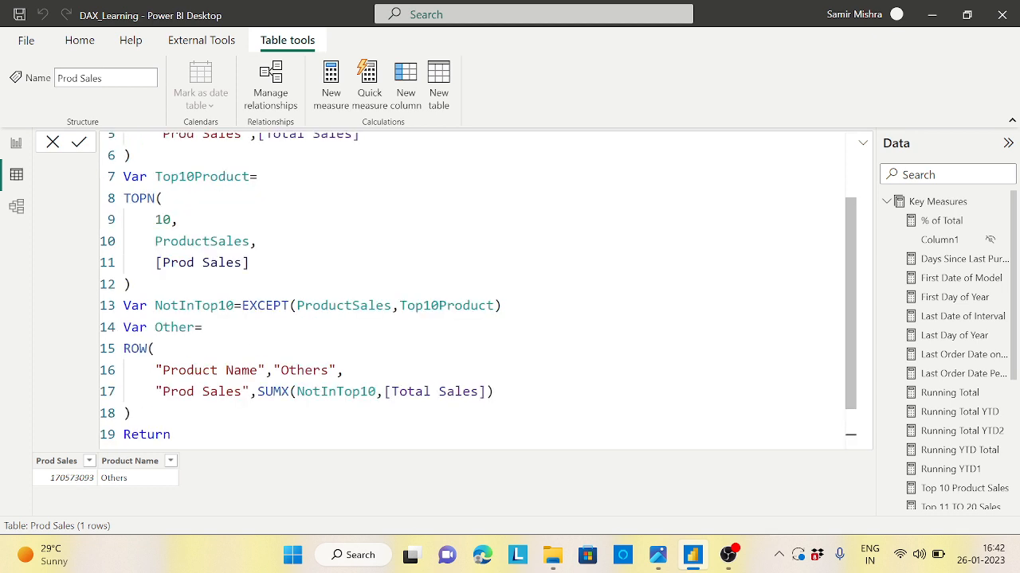
click(218, 176)
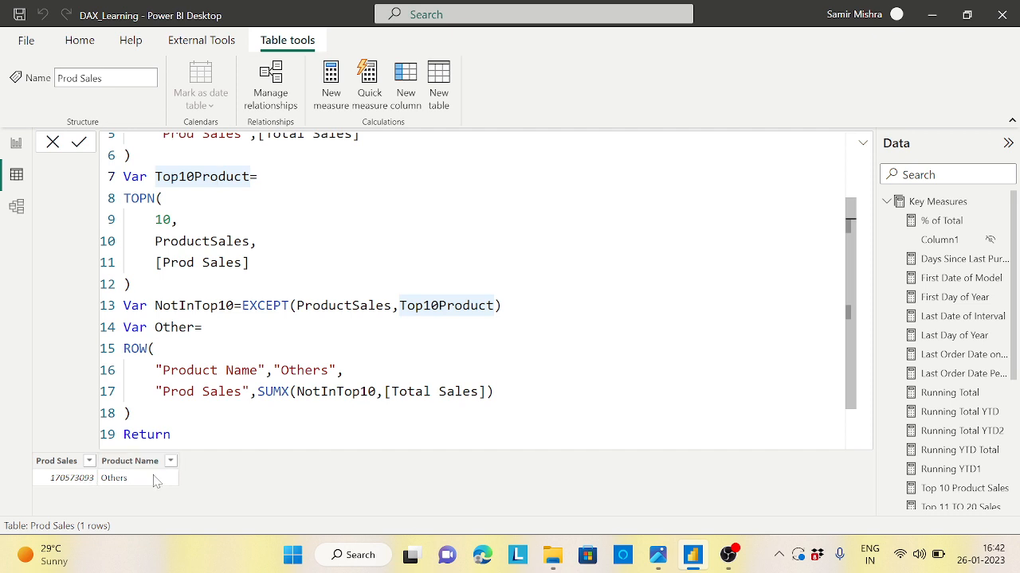
scroll(478, 287, down, 1)
double_click(143, 395)
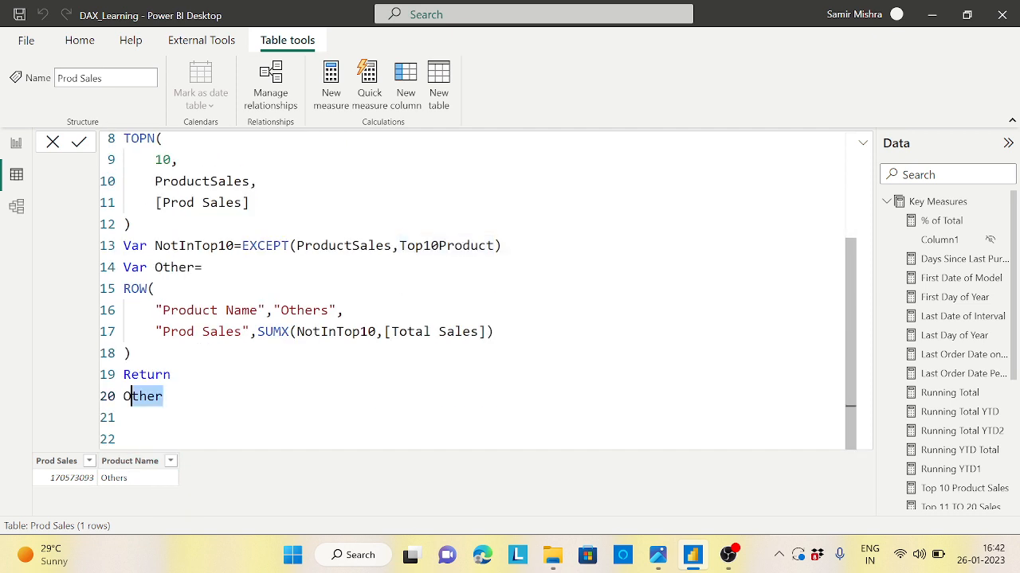
text(u)
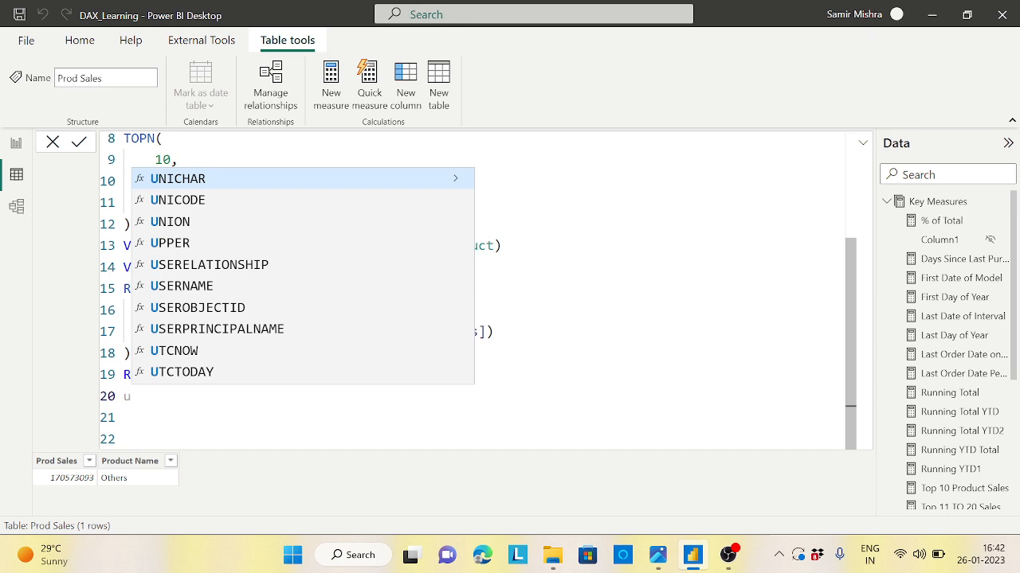
key(BackSpace)
text(union)
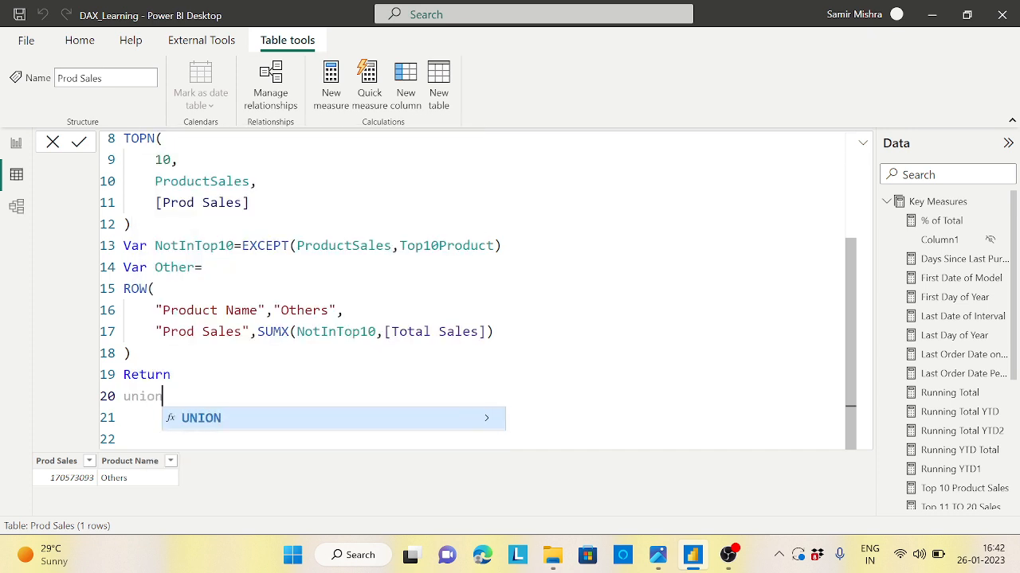
key(Tab)
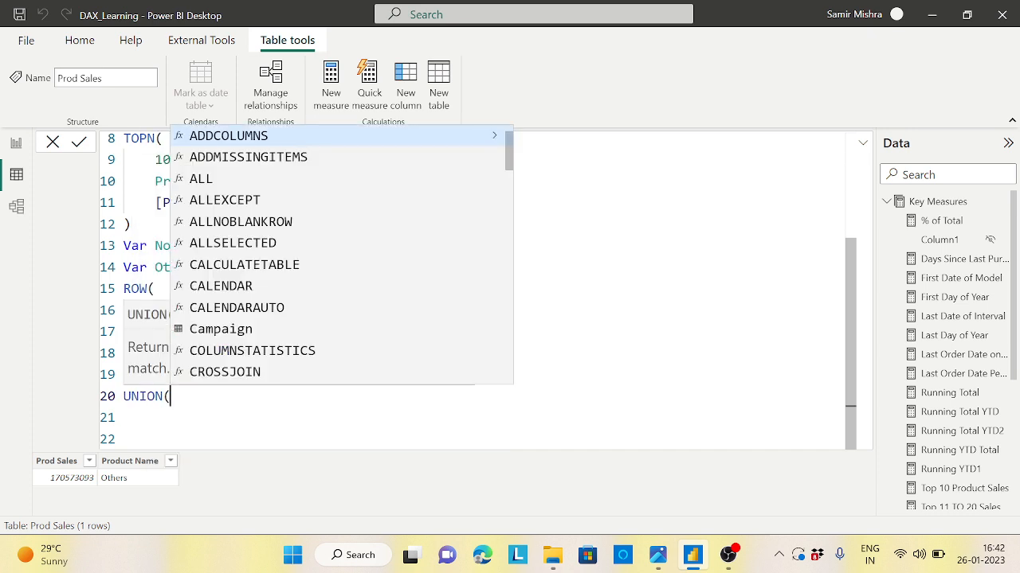
text(top)
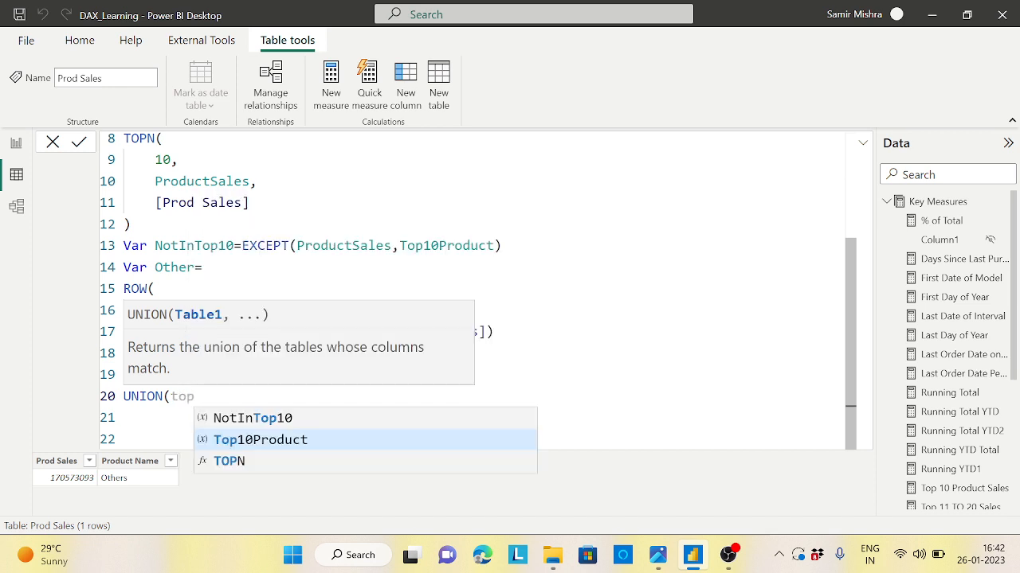
key(Tab)
text(,)
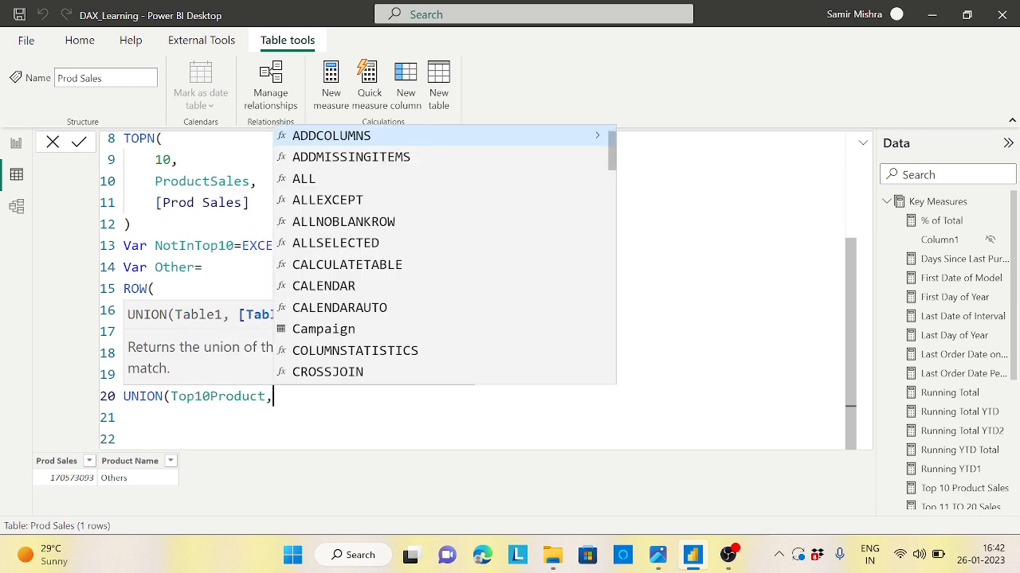
- Add Other as the second UNION table, close the function, and leave no stray text on the line below
click(123, 417)
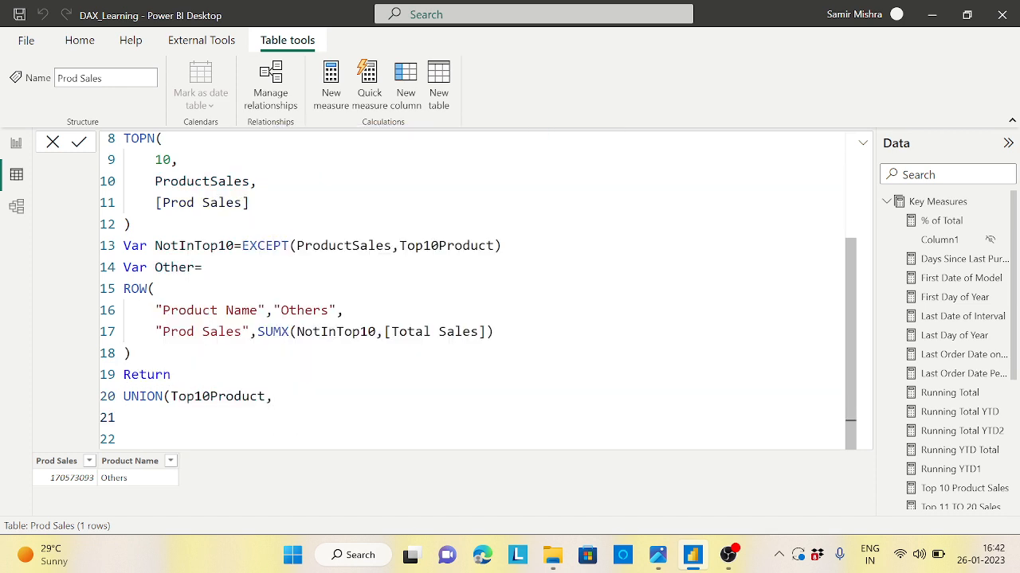
text(other)
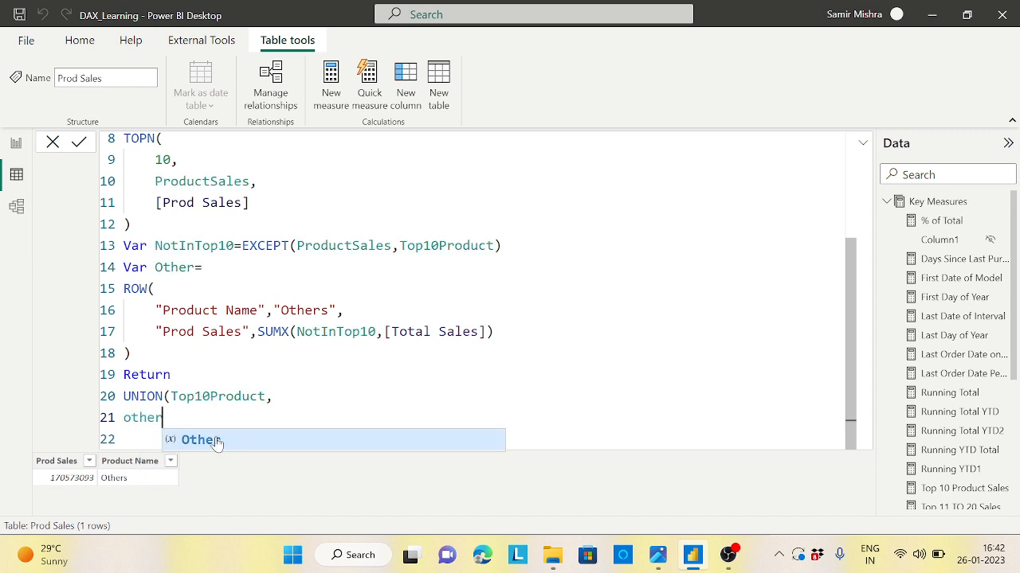
click(273, 396)
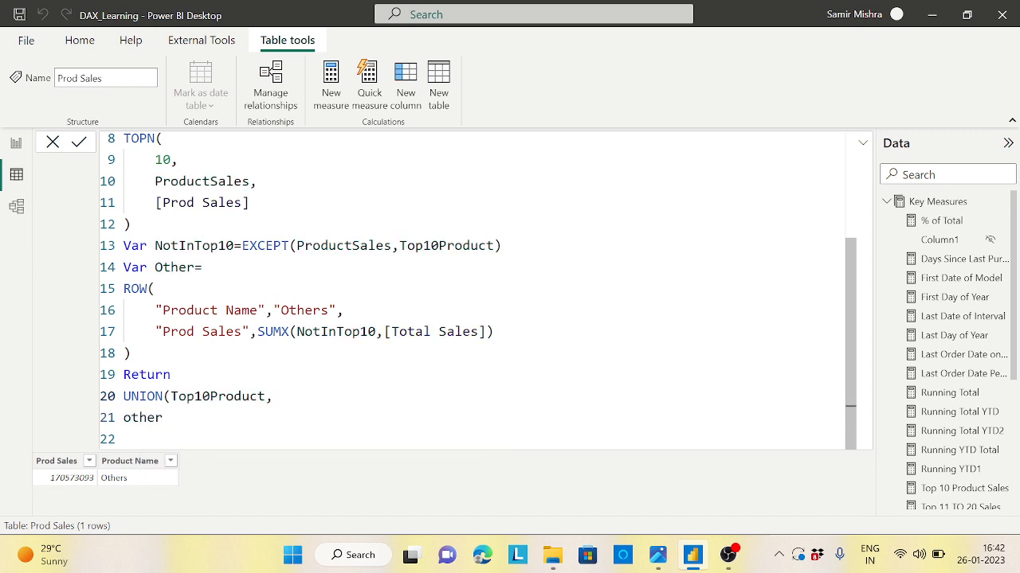
text(Other)
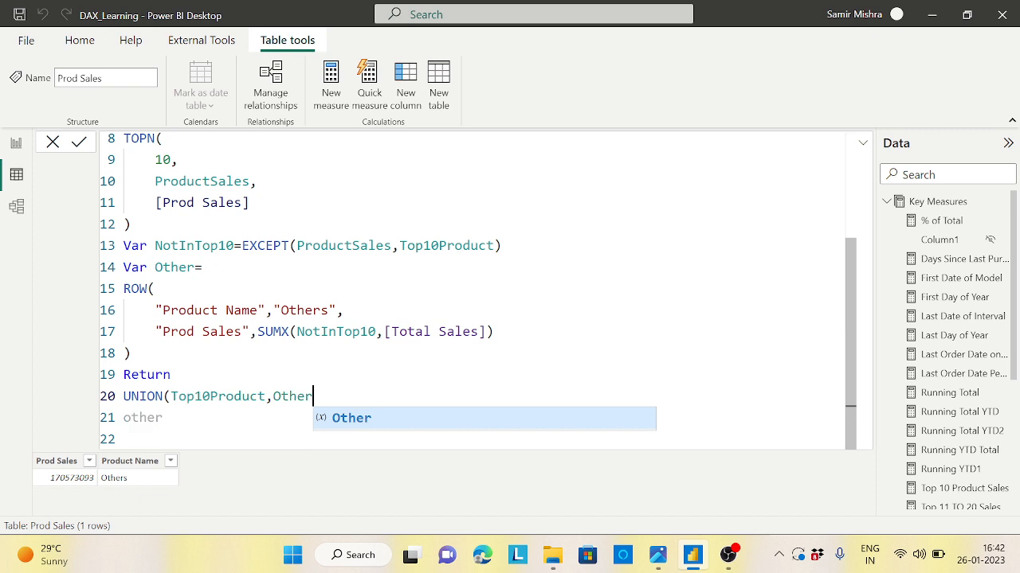
text())
key(Down)
key(shift+Home)
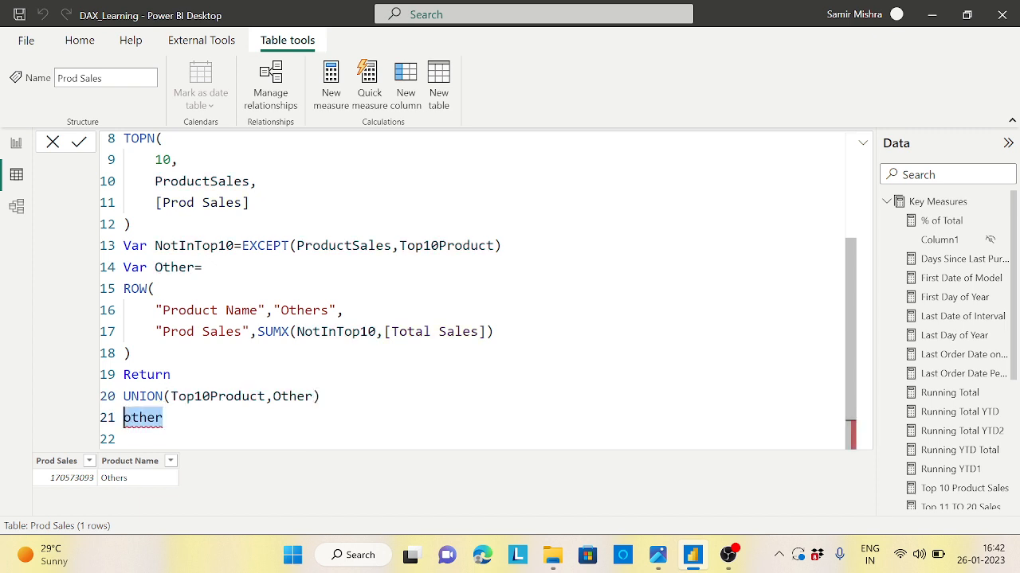
key(BackSpace)
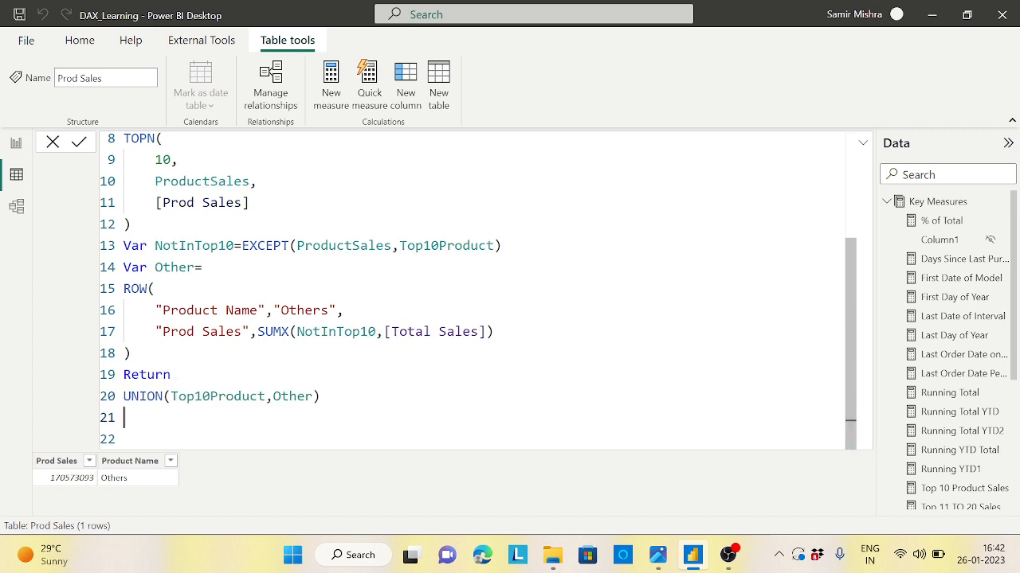
key(BackSpace)
- Commit the Prod Sales formula and collapse the formula editor to check all the table rows
key(Down)
key(Down)
key(Return)
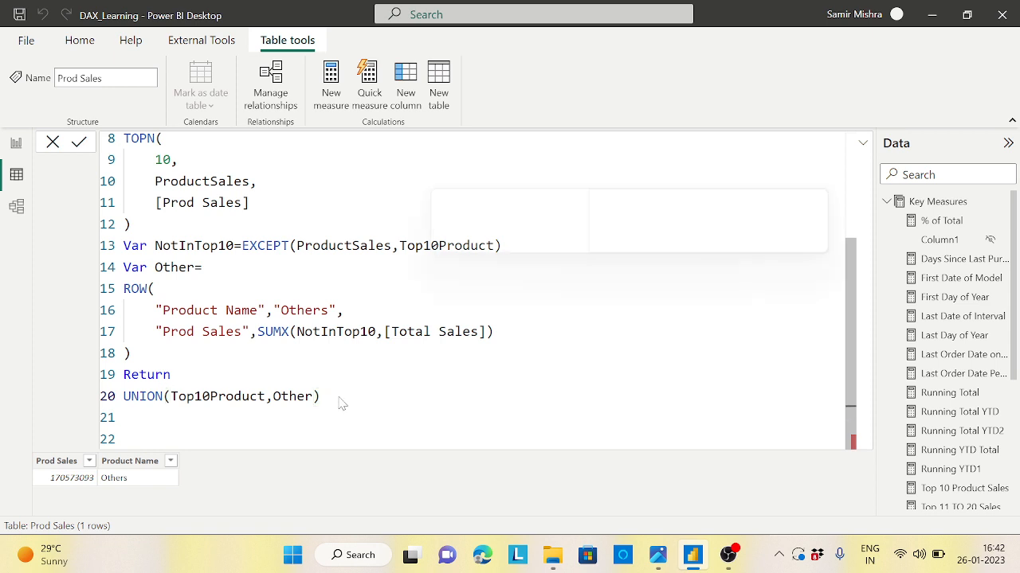
scroll(444, 494, down, 5)
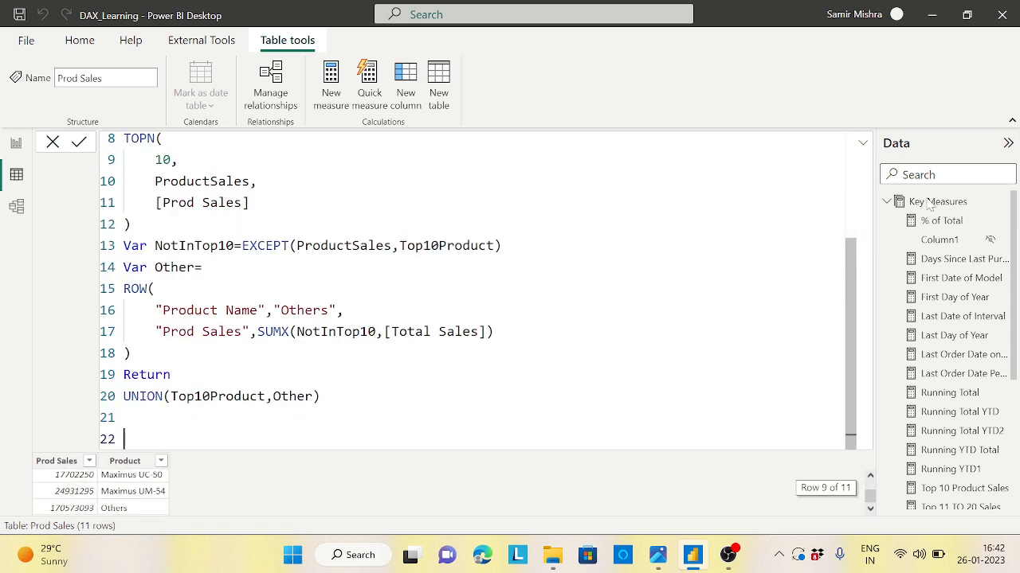
click(862, 148)
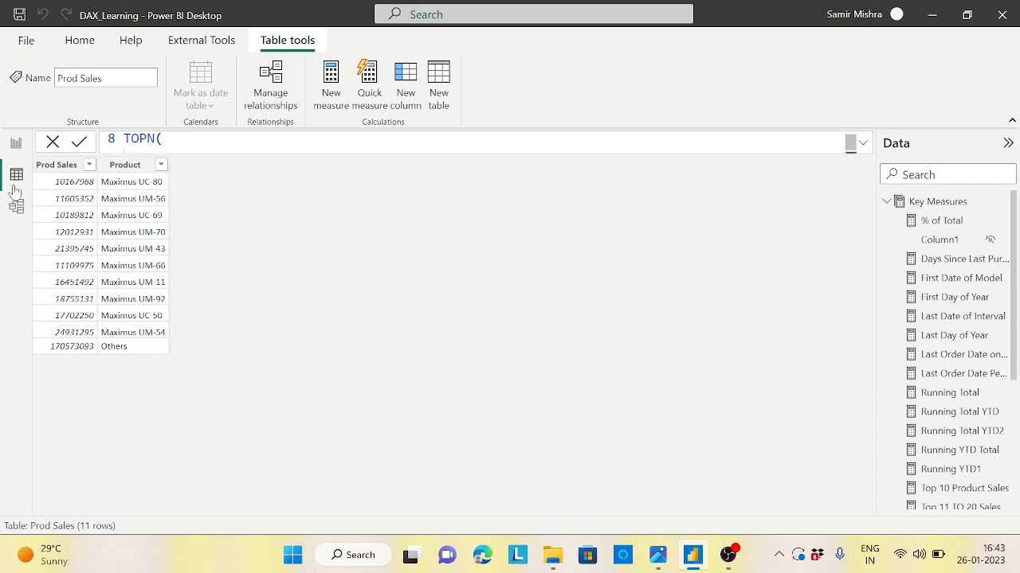
- Return to the report page, collapse the Filters pane and fold the Key Measures list
click(16, 143)
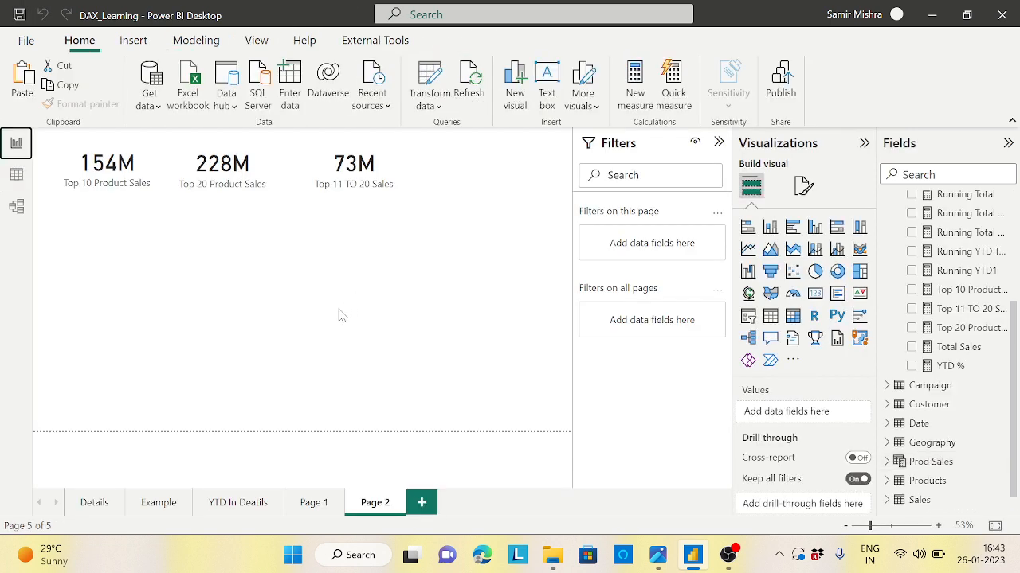
click(718, 141)
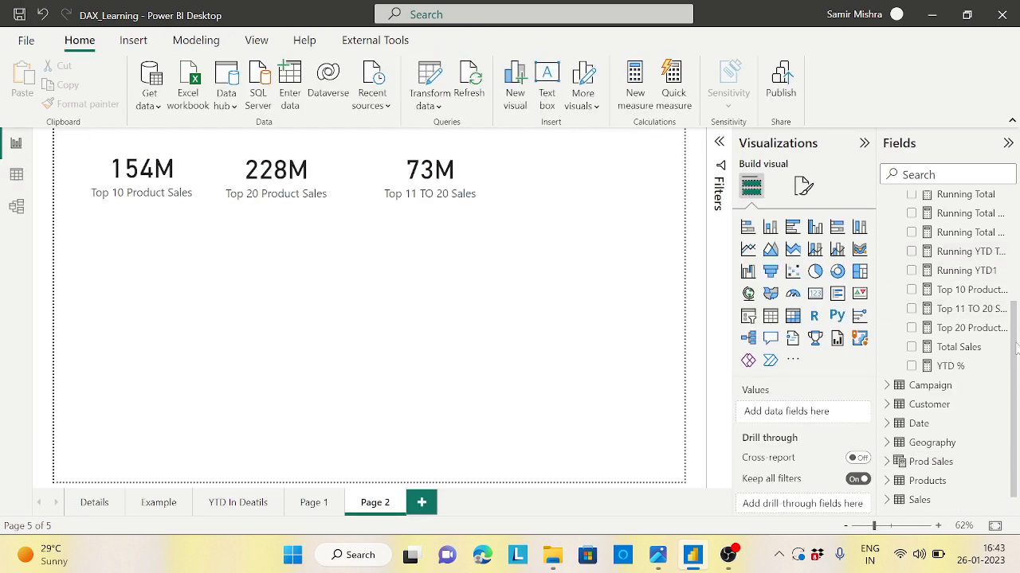
scroll(956, 279, up, 5)
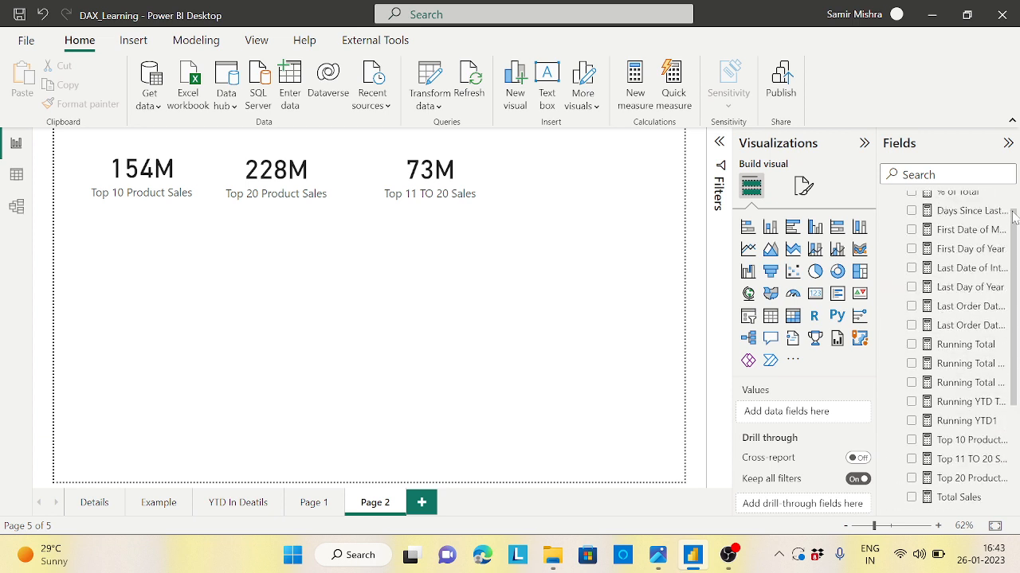
click(886, 204)
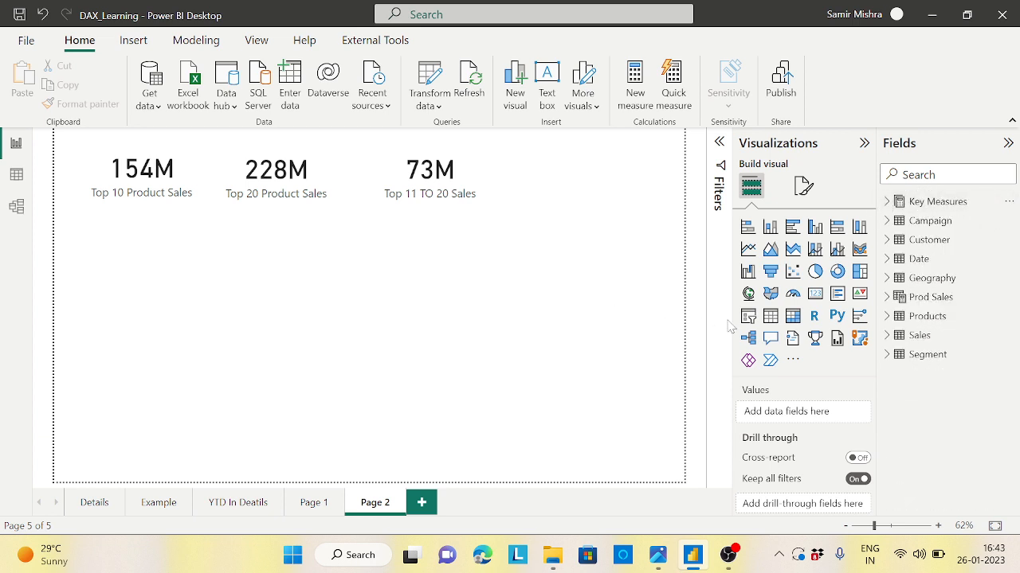
- Insert a table visual beneath the Top 10 and Top 20 Product Sales cards and enlarge it to span most of the page
click(770, 317)
drag(162, 286, 212, 285)
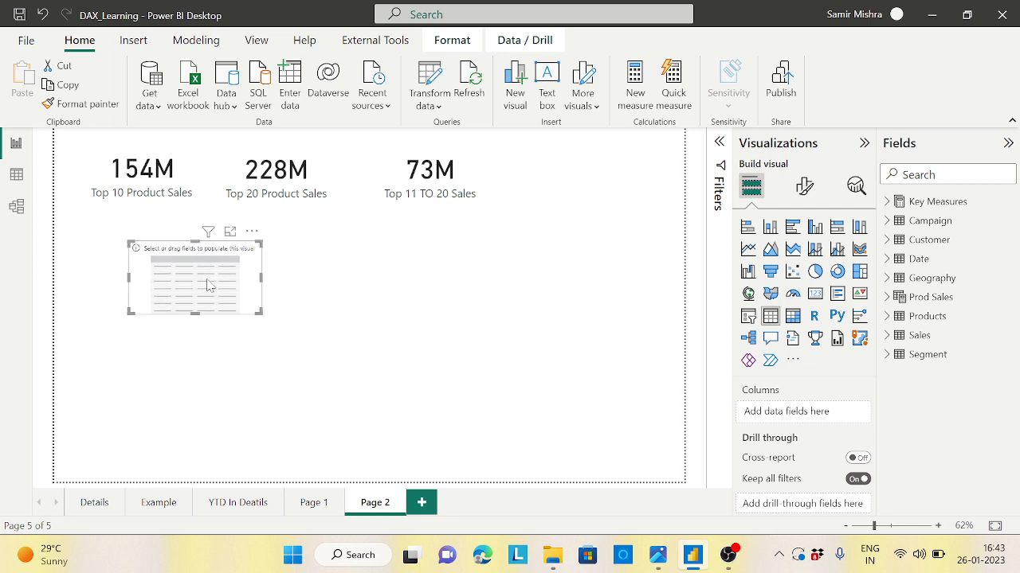
drag(265, 317, 477, 409)
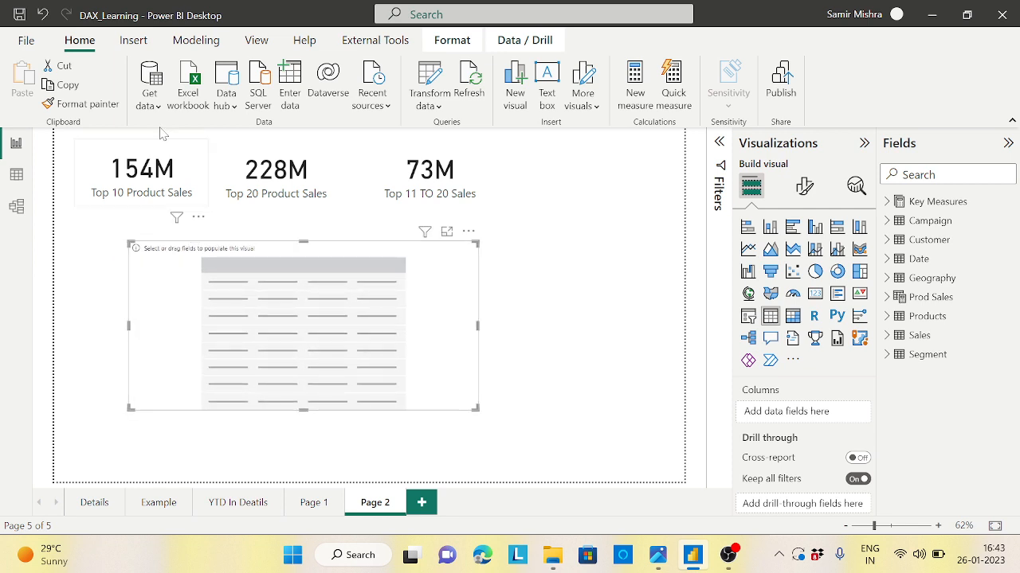
- Fill the table with Product and Prod Sales from the Prod Sales table, then reposition and enlarge it to fit all rows
click(887, 298)
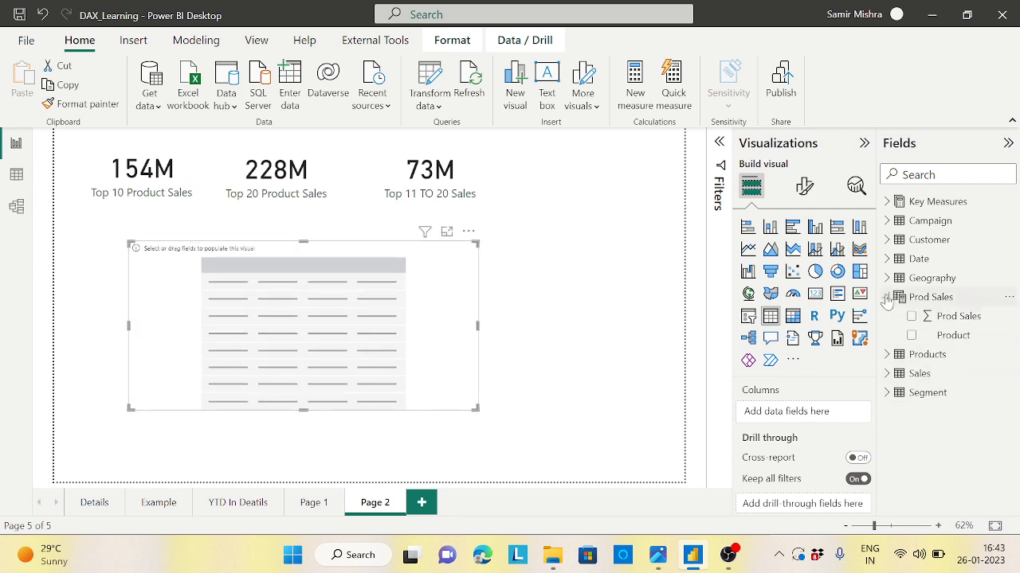
click(912, 335)
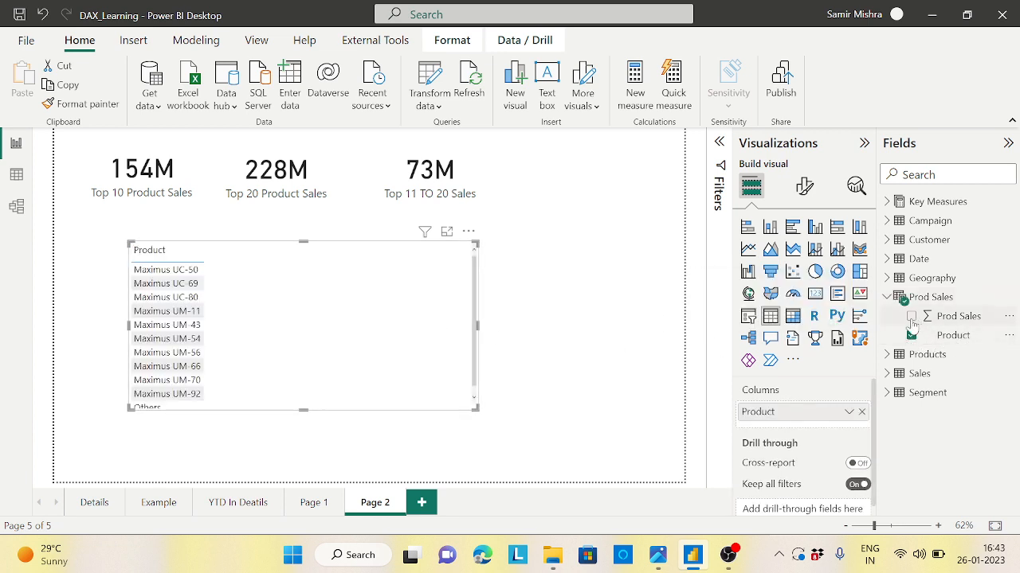
click(911, 317)
drag(348, 330, 378, 318)
drag(505, 396, 514, 431)
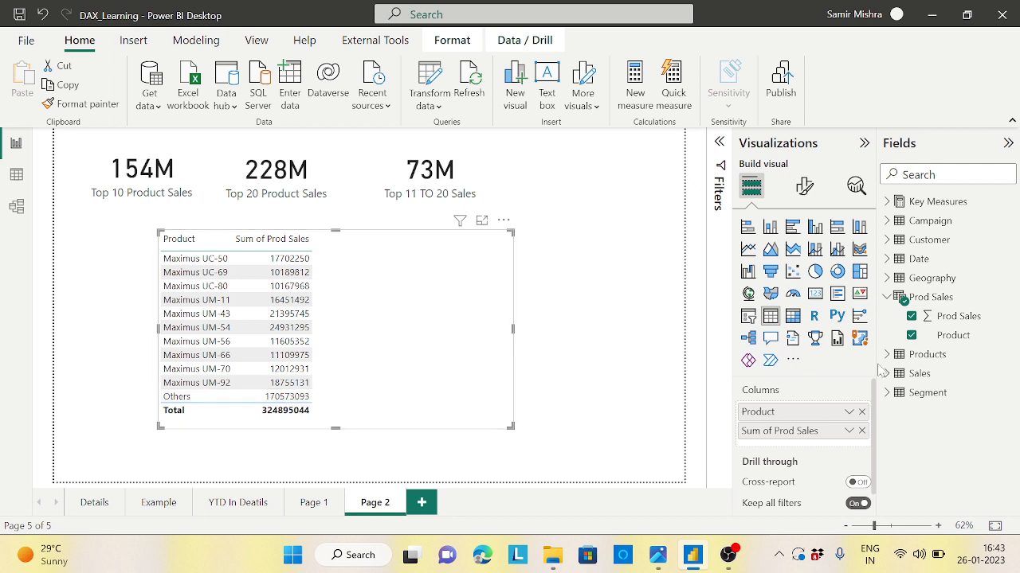
- Rename the table's Sum of Prod Sales column to Prod Sales to match Top 10 Screenshot.png, and nudge the table closer to the cards
click(657, 555)
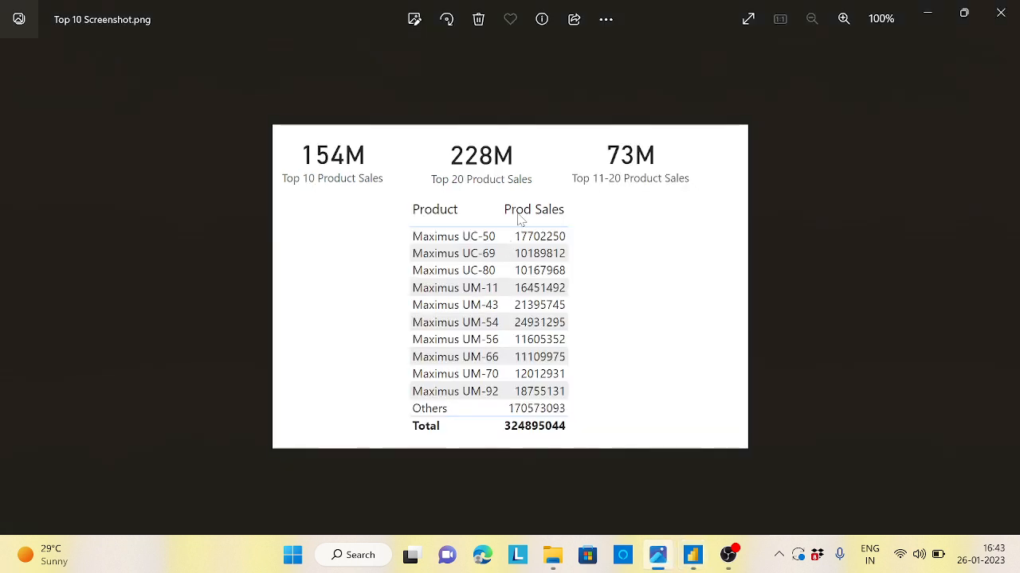
click(693, 555)
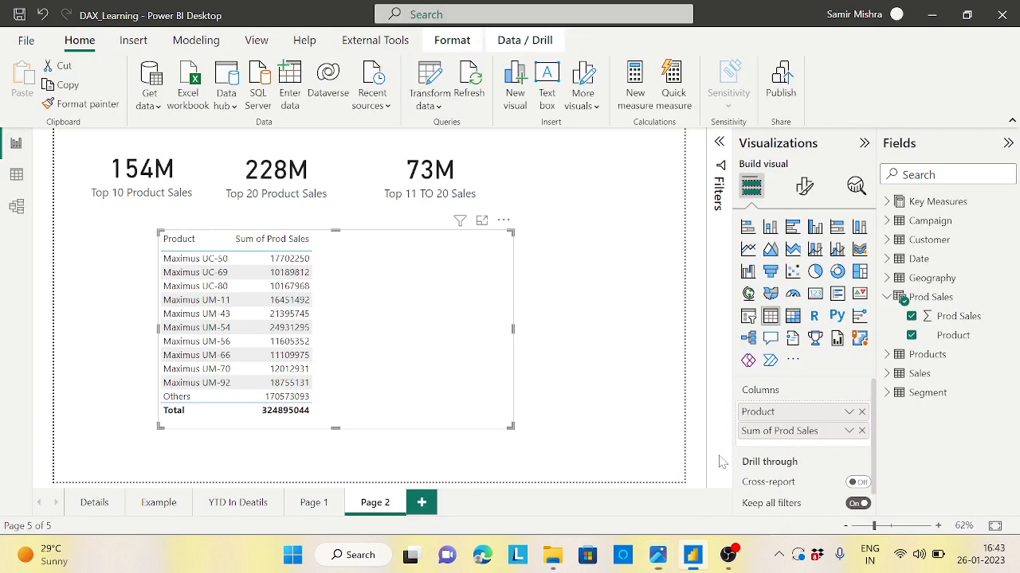
double_click(779, 433)
key(Home)
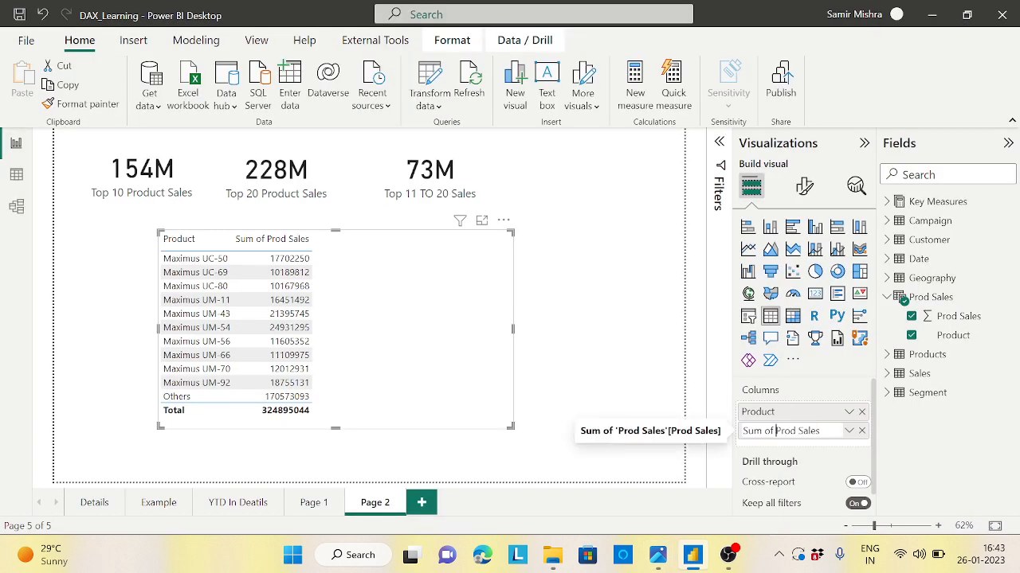
key(Delete)
key(Delete)
key(Delete)
key(Delete)
key(Delete)
key(Delete)
key(Delete)
click(807, 454)
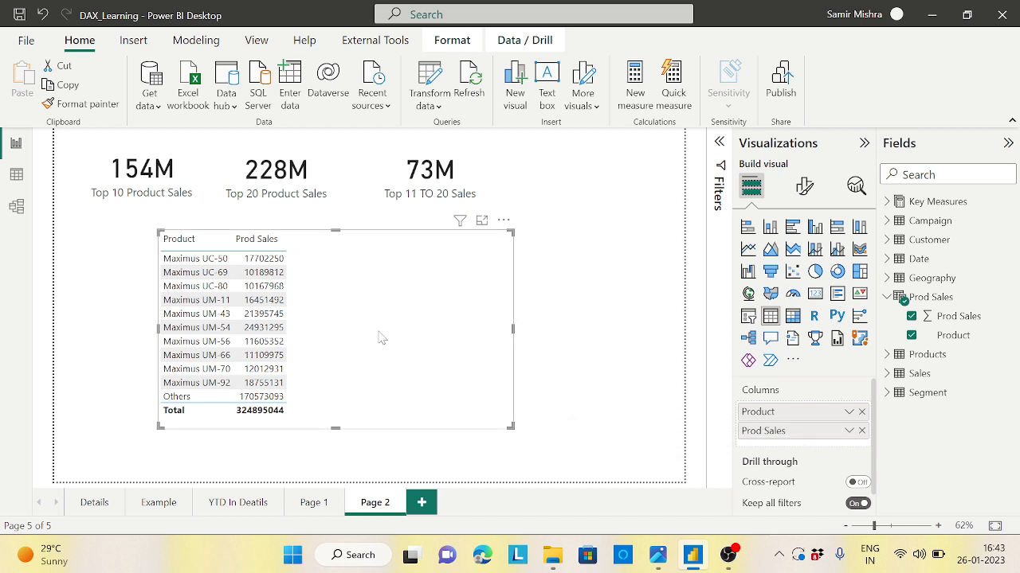
mouse_move(391, 337)
mouse_down()
mouse_move(405, 325)
mouse_move(402, 333)
mouse_up()
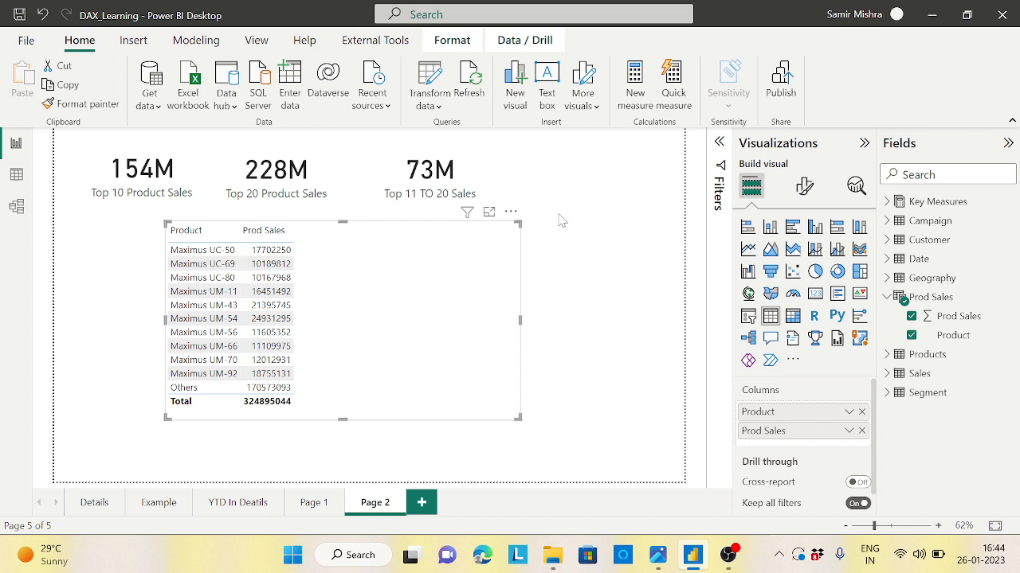
click(728, 555)
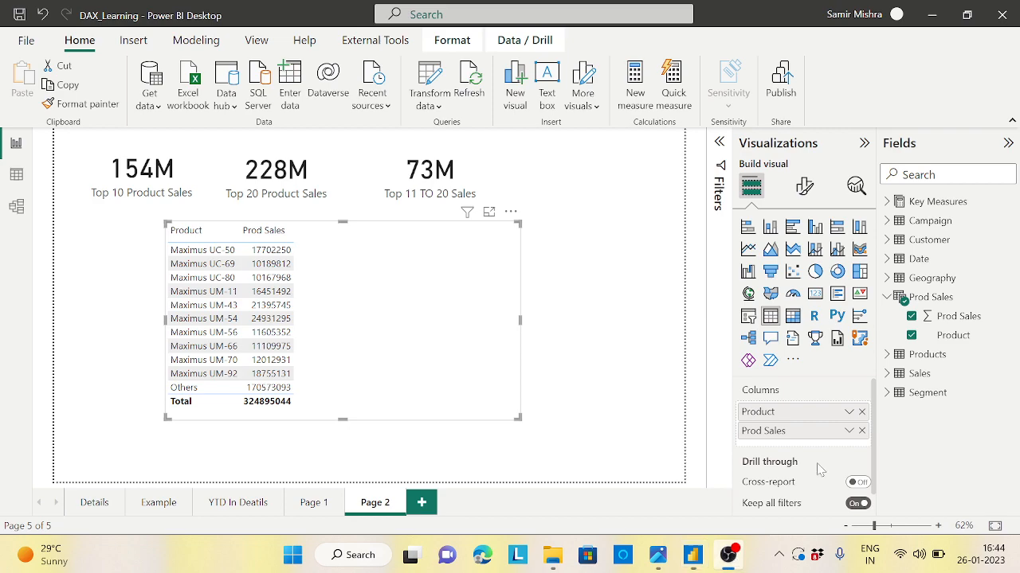